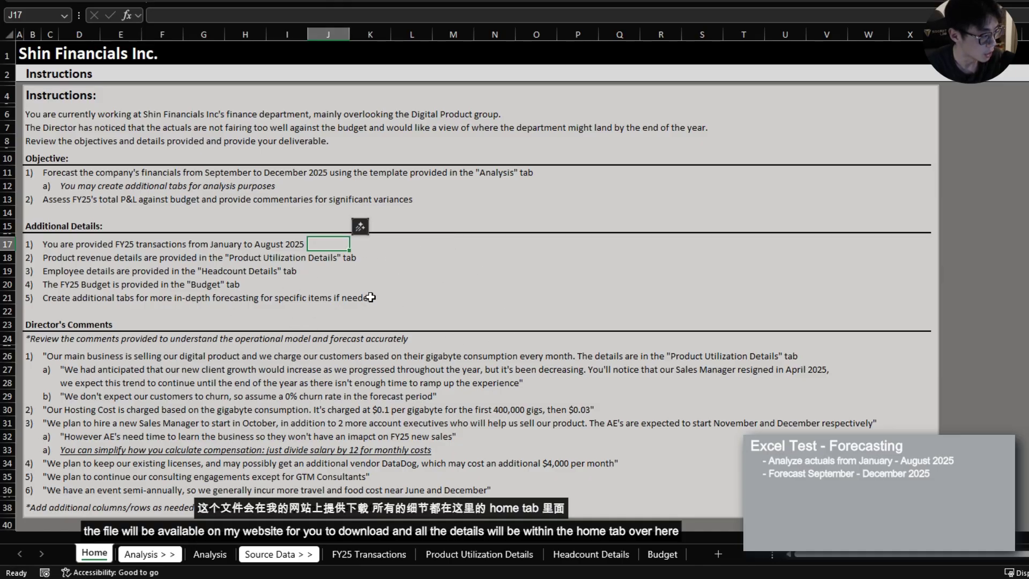
- Read the two objectives about the September to December 2025 forecast and the budget variance commentary
left_click(410, 297)
left_click(35, 172)
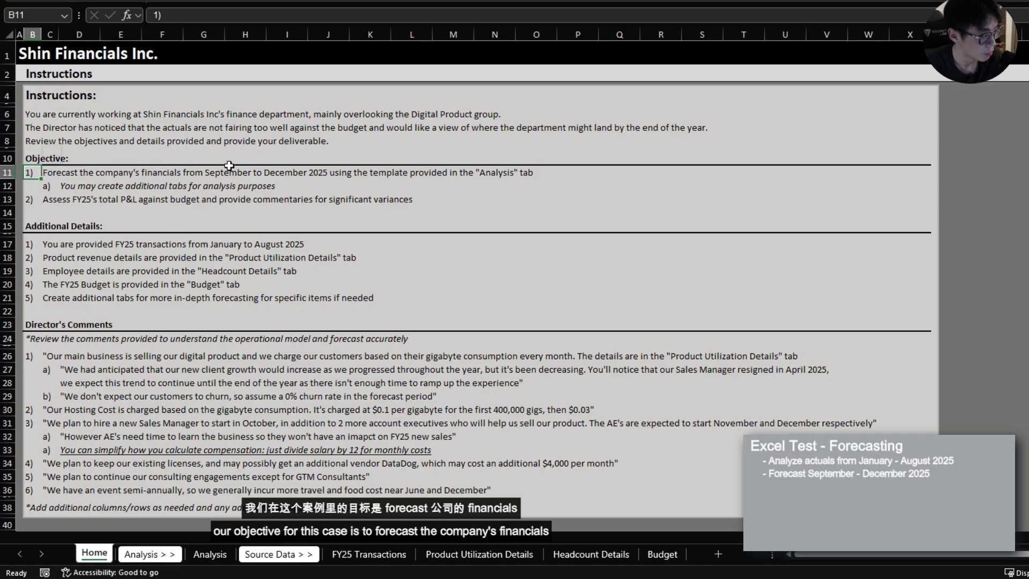
left_click(46, 172)
left_click(49, 199)
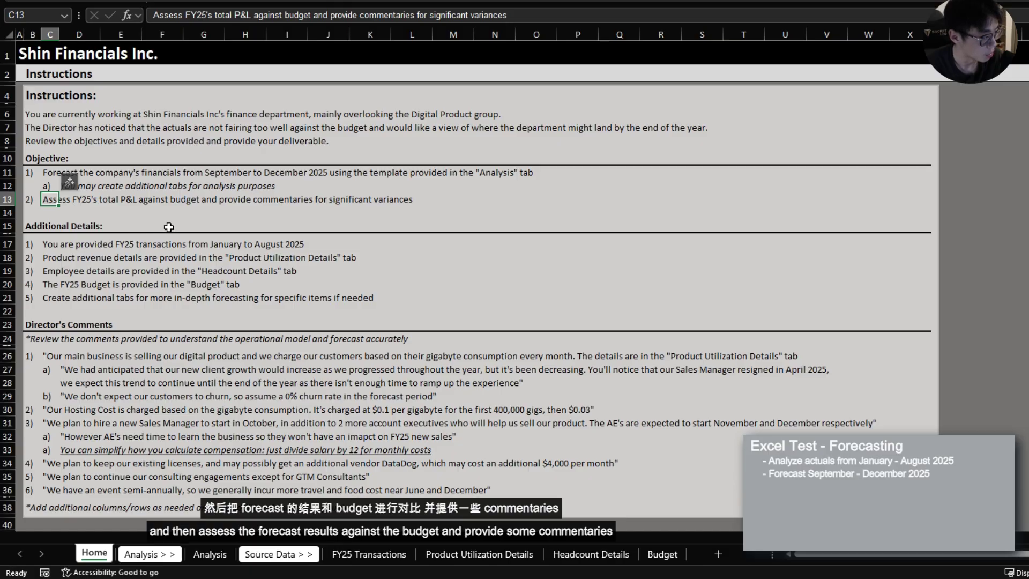
- Examine the source data in the FY25 Transactions, Product Utilization Details, Headcount Details and Budget sheets
left_click(367, 553)
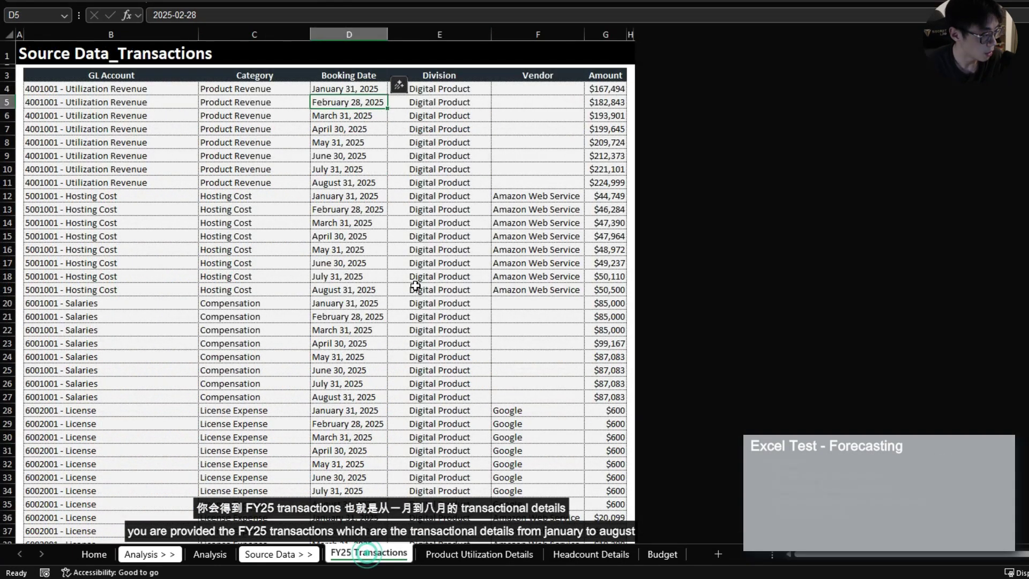
left_click_drag(340, 89, 347, 182)
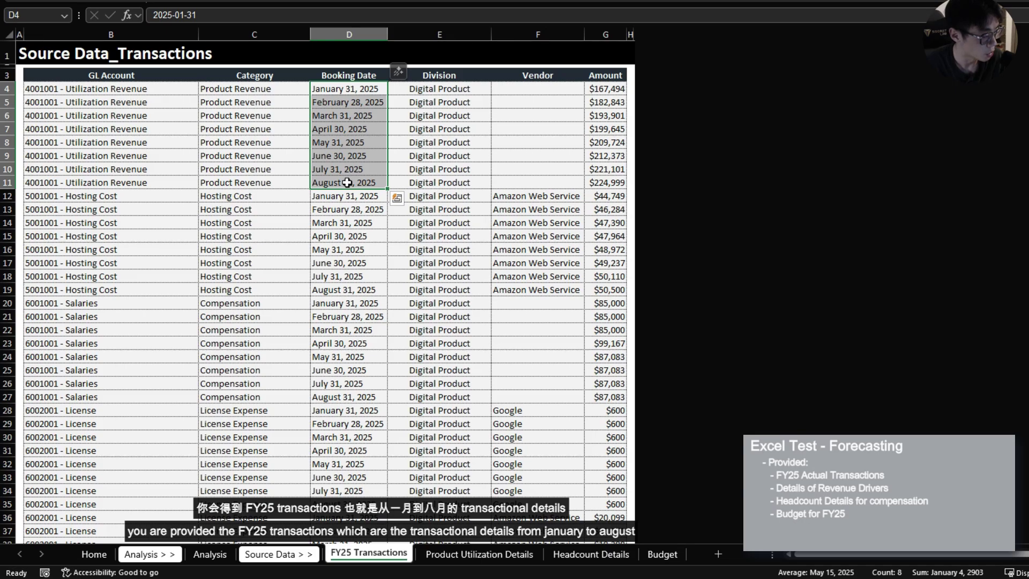
key("ctrl+Page_Down")
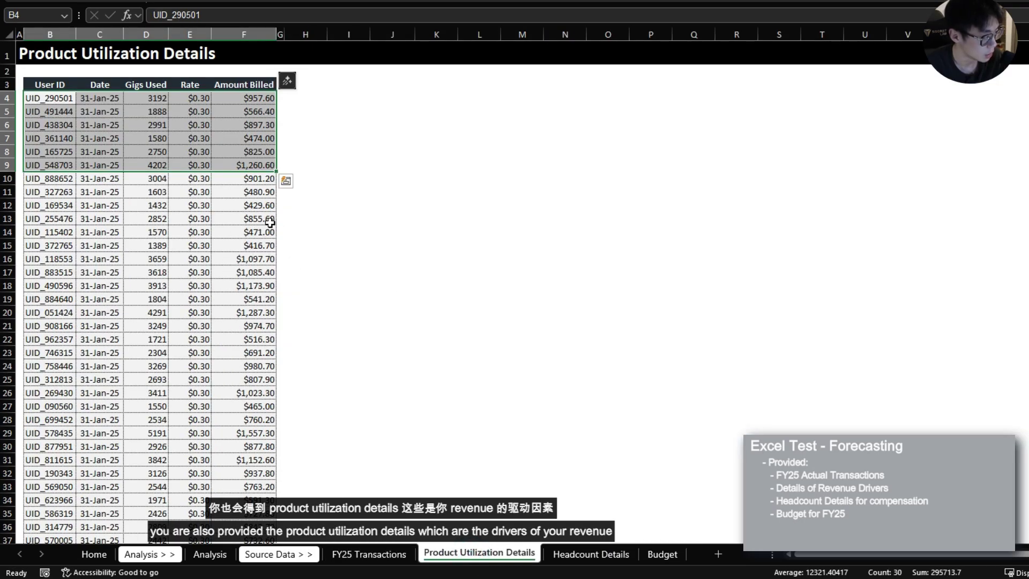
left_click(258, 165)
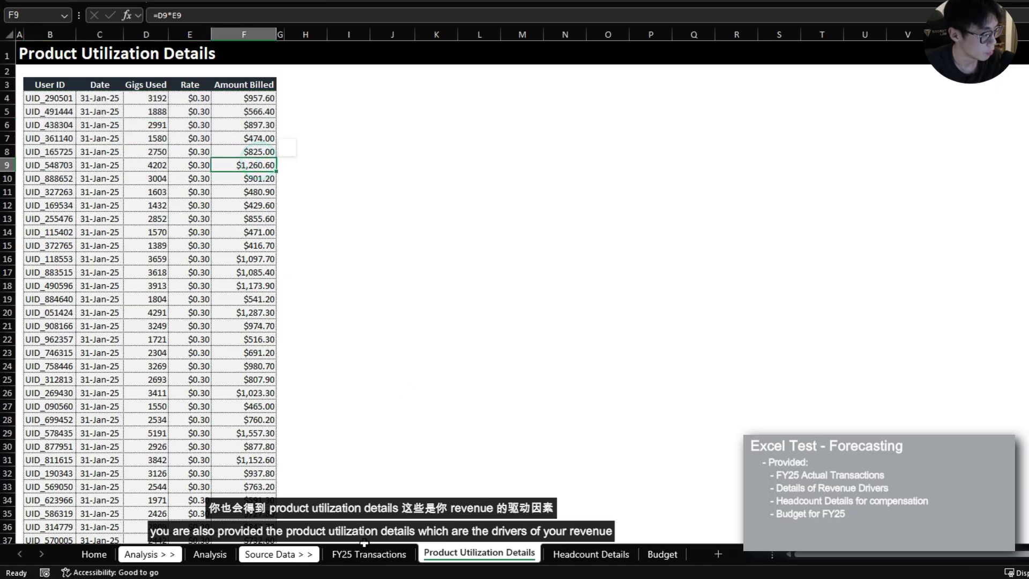
key("ctrl+Page_Up")
key("ctrl+Page_Down")
key("ctrl+Page_Down")
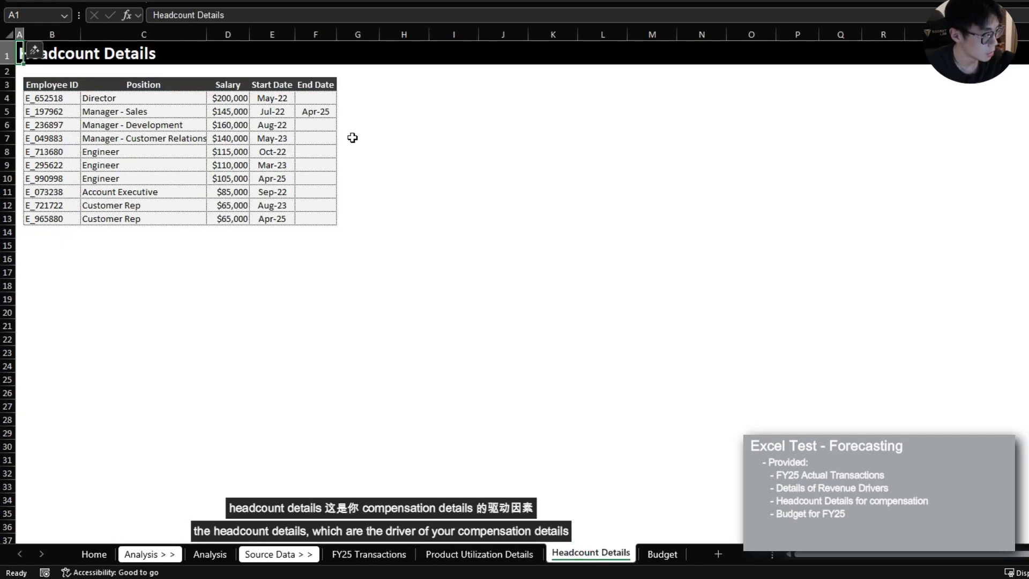
left_click(654, 556)
left_click_drag(45, 94, 757, 201)
- Read the Director's Comments in the Home sheet's instructions
left_click(94, 555)
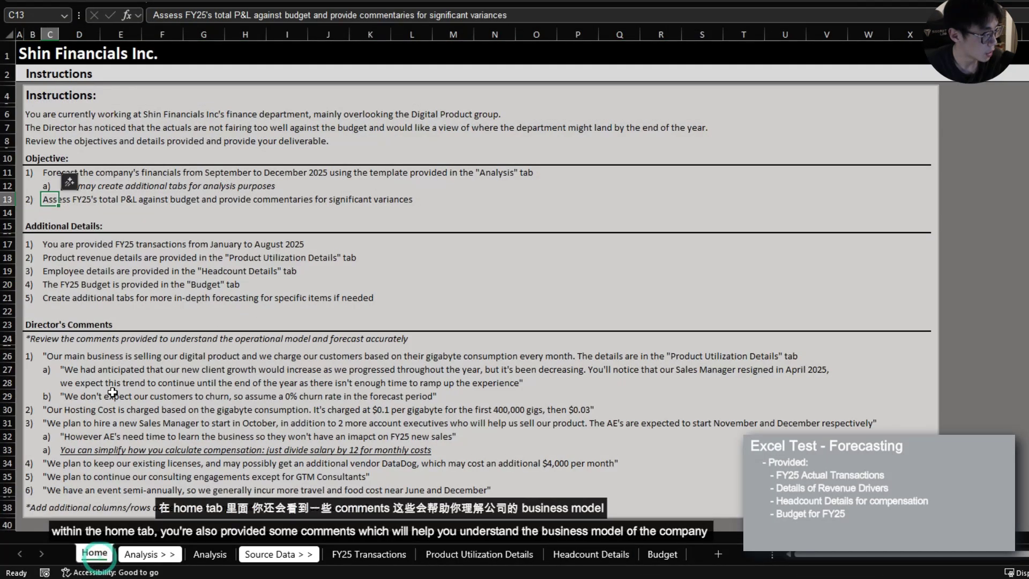
left_click_drag(52, 354, 399, 490)
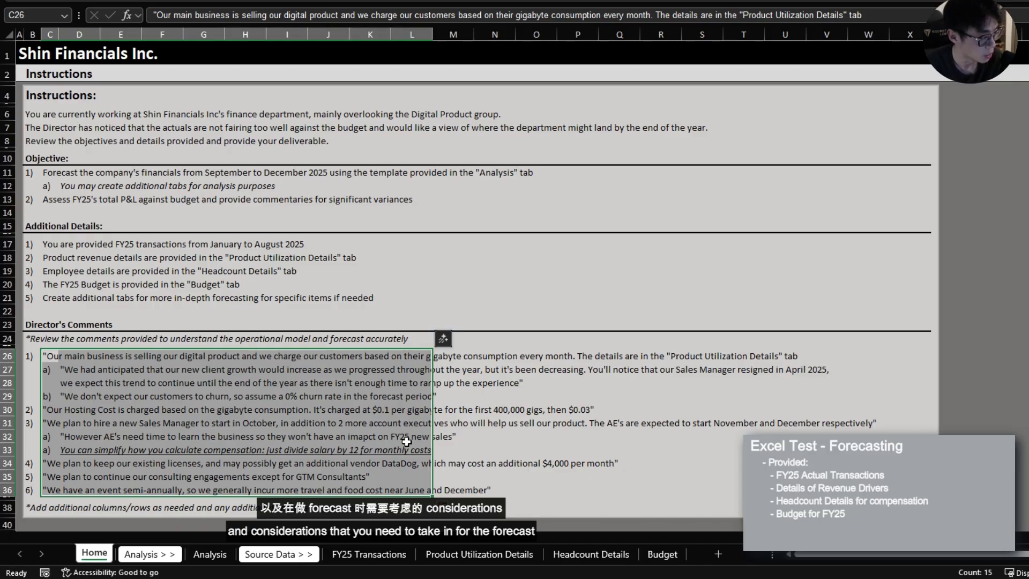
left_click(49, 356)
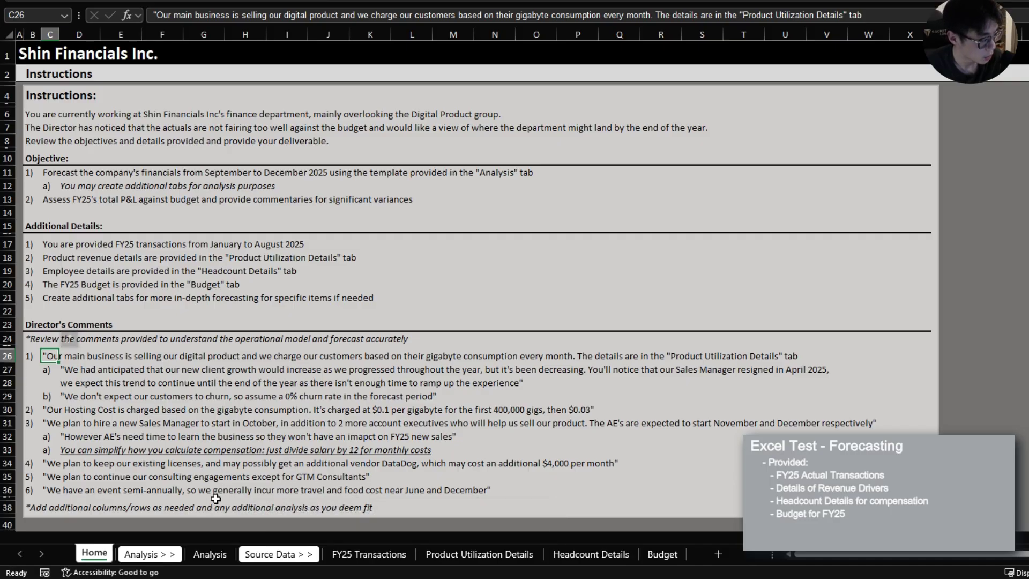
- Open the blank Analysis sheet and review the areas for financial metrics in rows and periods in columns
left_click(370, 557)
left_click(214, 553)
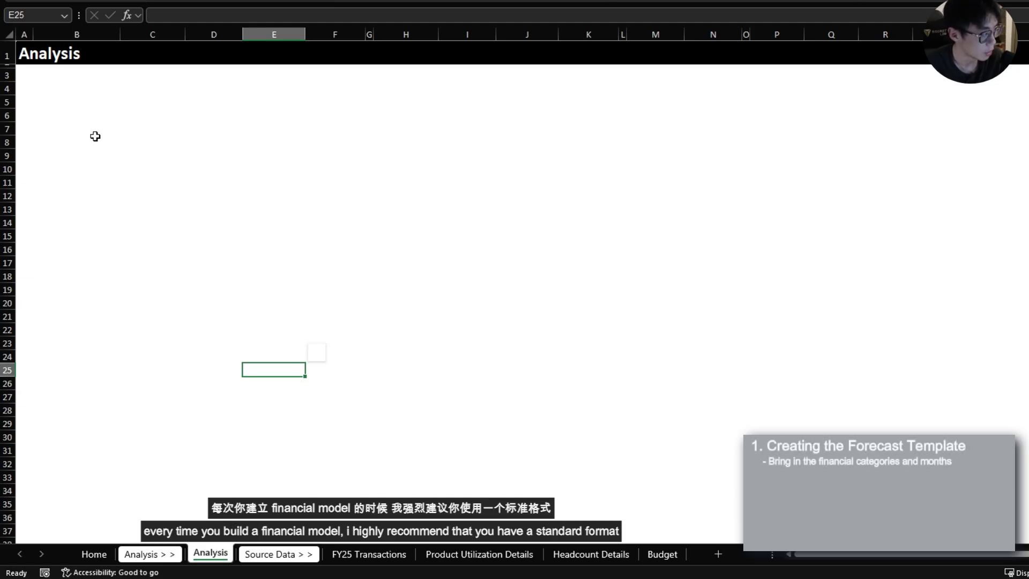
left_click_drag(83, 89, 86, 272)
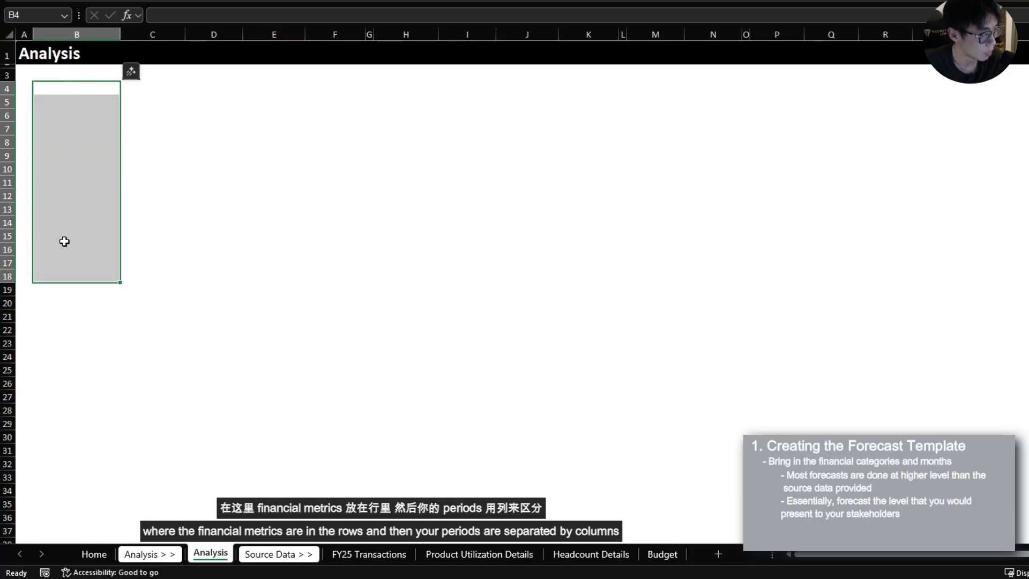
left_click(152, 77)
left_click_drag(151, 78, 583, 74)
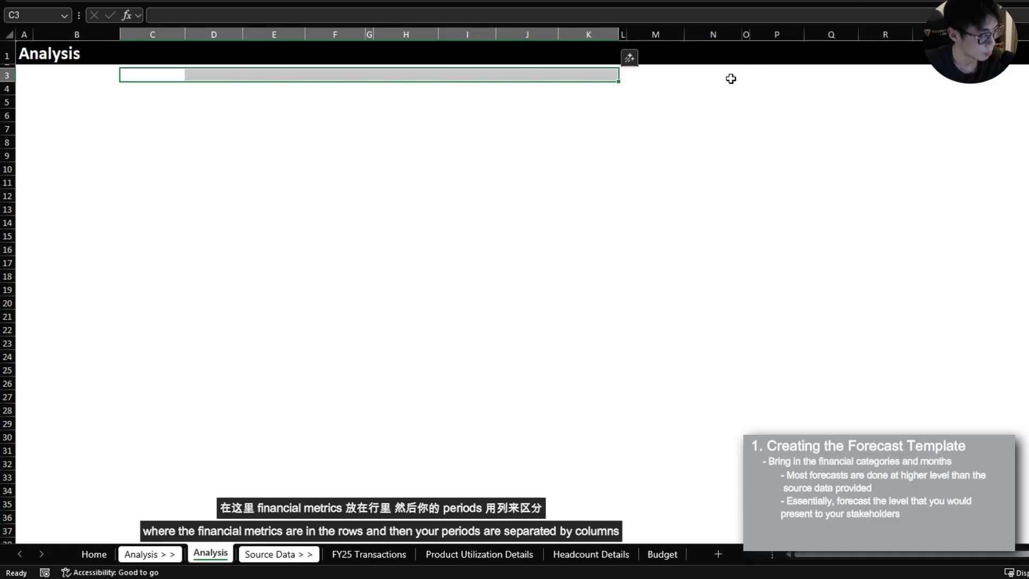
left_click(156, 70)
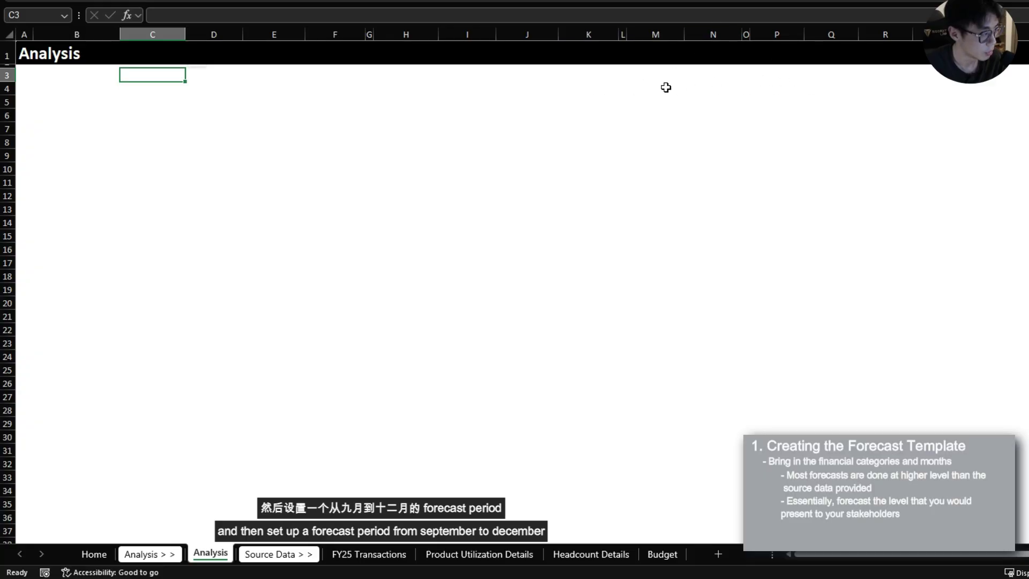
- Enter January 31, 2025 in cell C4 as the first period of the forecast template
left_click(154, 90)
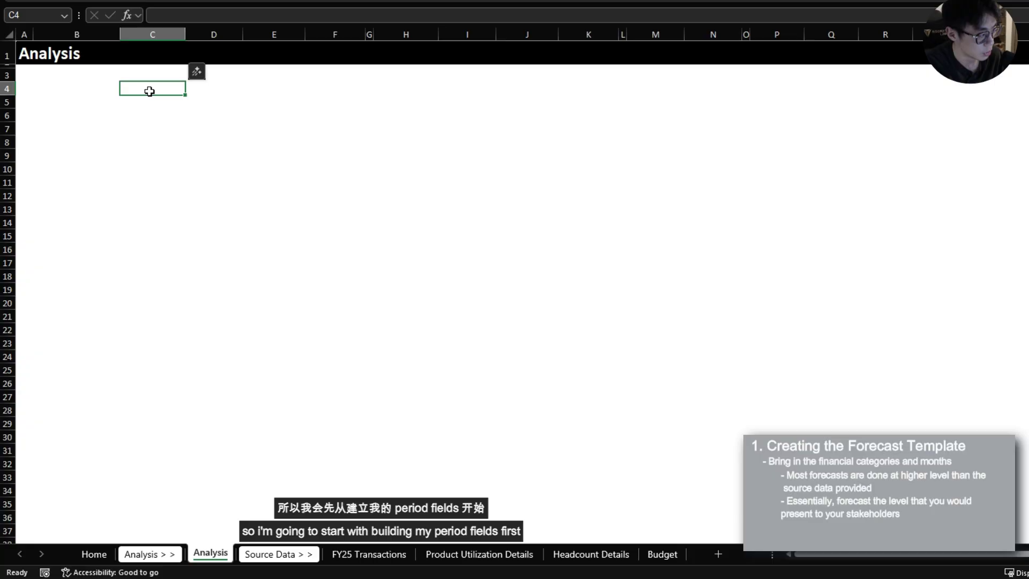
type("January")
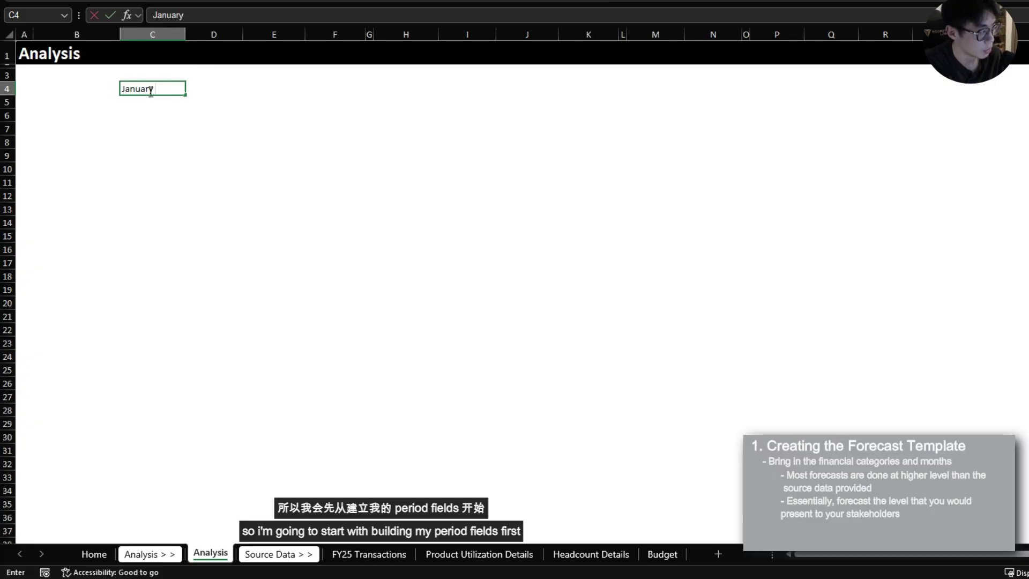
type(" 31, 2025")
key("Return")
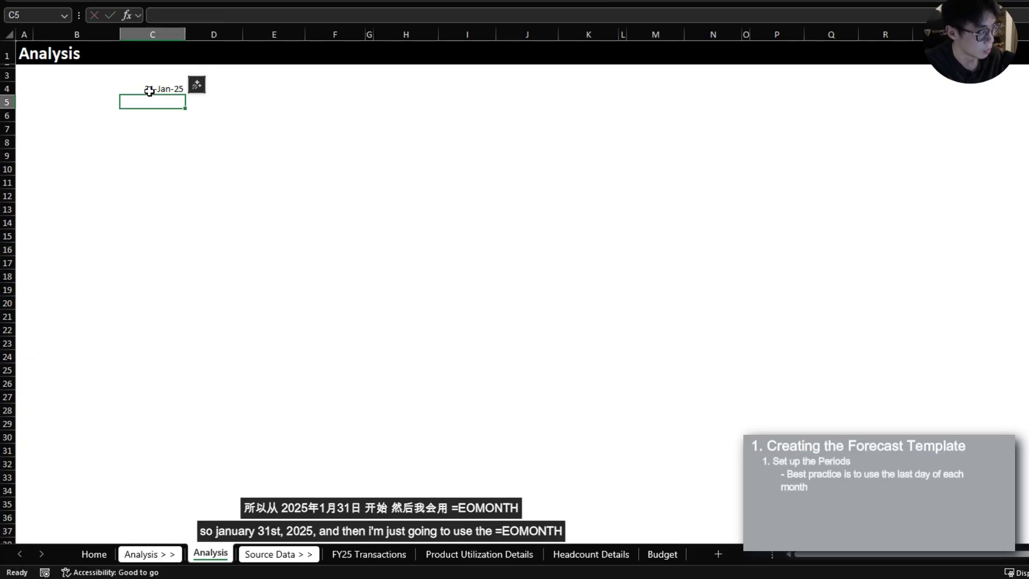
- Center the January date in C4 and apply the custom date format mmm-yy
left_click(149, 91)
key("alt+h")
key("a")
key("c")
key("ctrl+1")
double_click(388, 283)
type("mmm-yy")
key("Return")
- Enter =EOMONTH(C4,1) in D4 to produce the next month-end
key("Right")
type("=EOMON")
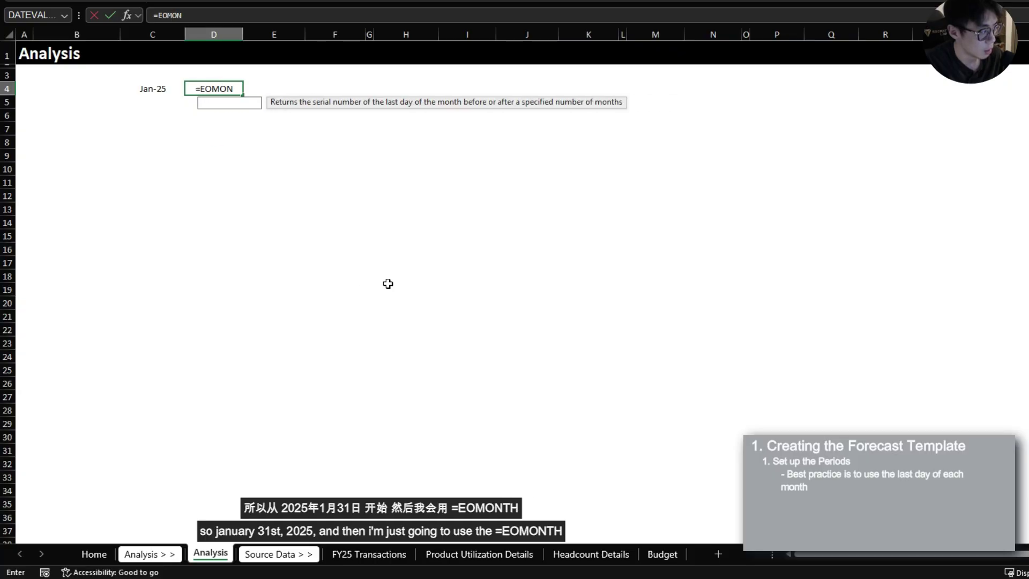
type("TH(C4,1)")
key("Return")
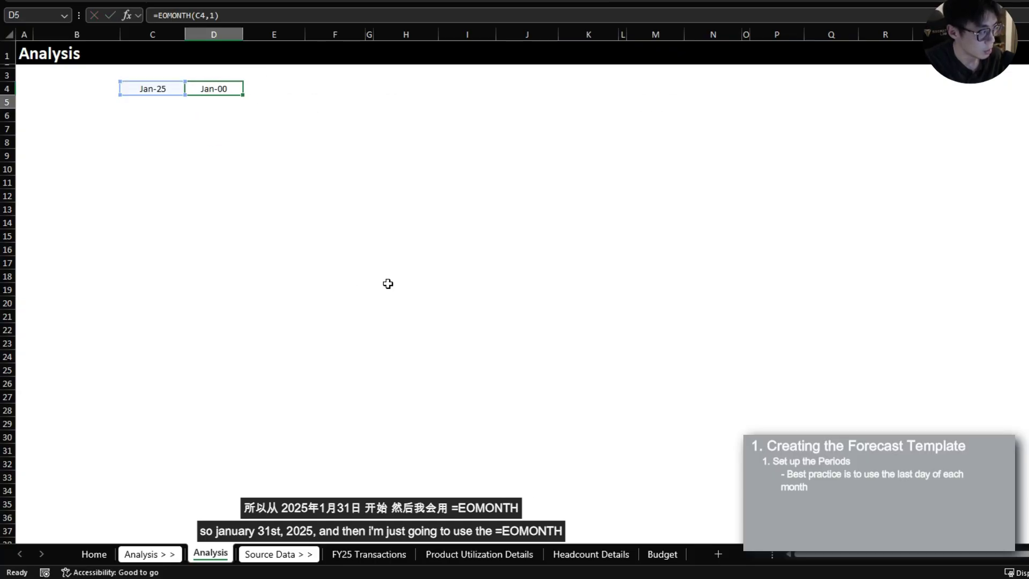
- Copy the EOMONTH formula across row 4 through December 2025, and style the month row in navy with bold white text
key("Up")
key("ctrl+c")
key("shift+Right")
key("shift+Right")
key("shift+Right")
key("shift+Right")
key("shift+Right")
key("shift+Right")
key("shift+Right")
key("ctrl+v")
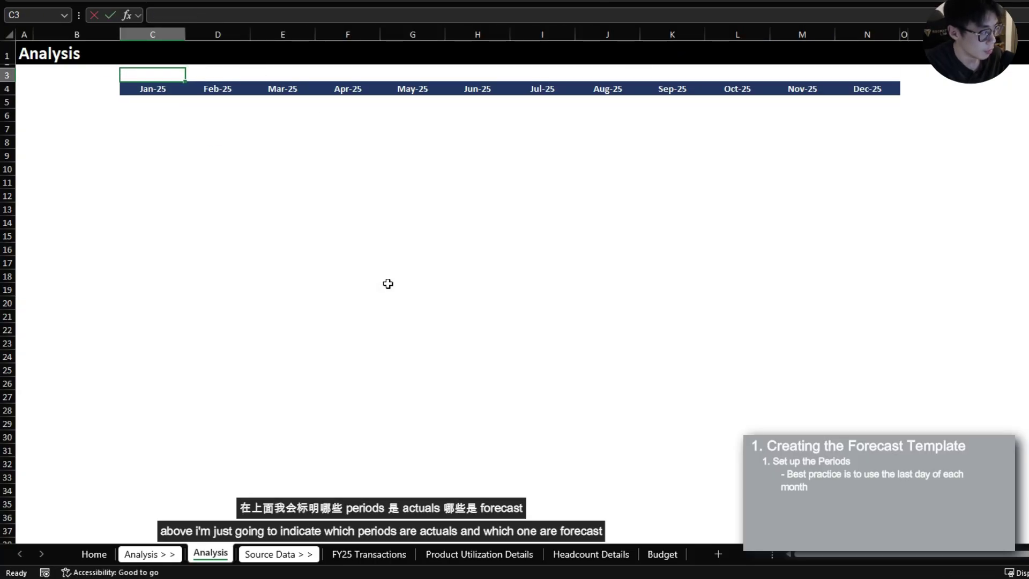
- Label the January to August 2025 columns as Actual in italics in row 3, above the months
type("Actual")
key("Return")
key("Up")
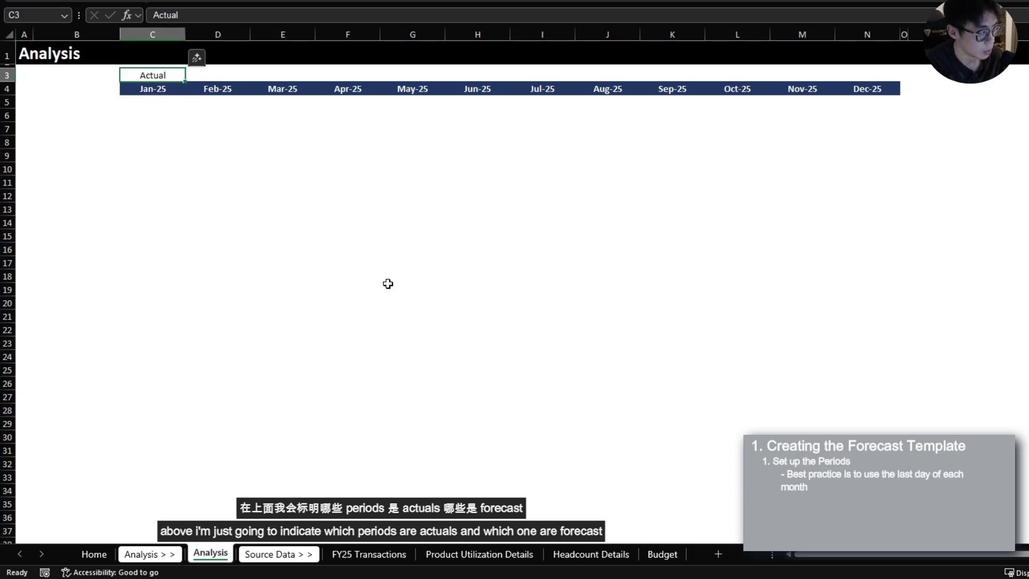
key("ctrl+c")
key("Right")
key("shift+Right")
key("shift+Right")
key("shift+Right")
key("shift+Right")
key("shift+Right")
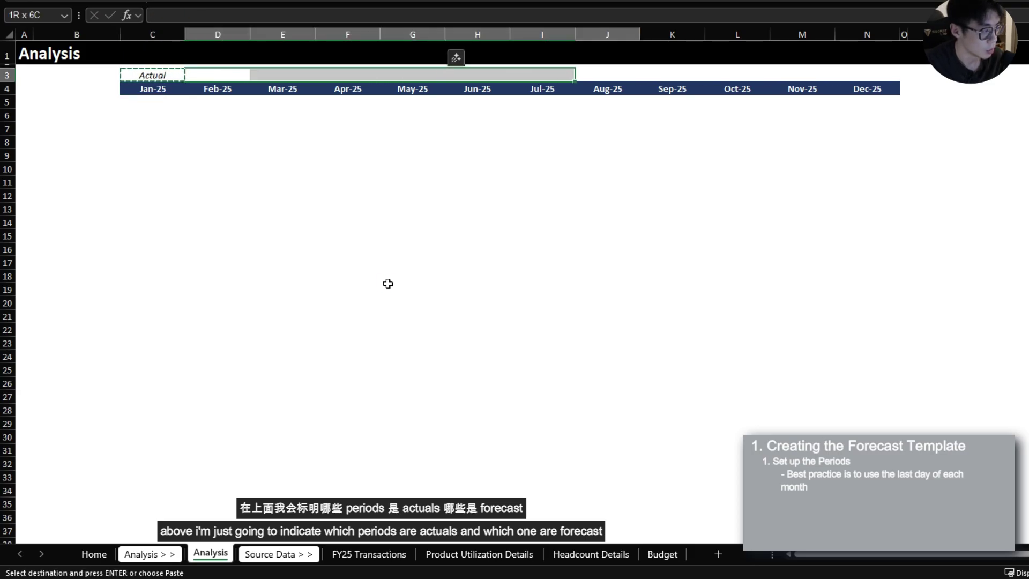
key("shift+Right")
key("ctrl+v")
- Label the September to December 2025 columns as Forecast in row 3, matching the style of the Actual labels
key("ctrl+Right")
key("Right")
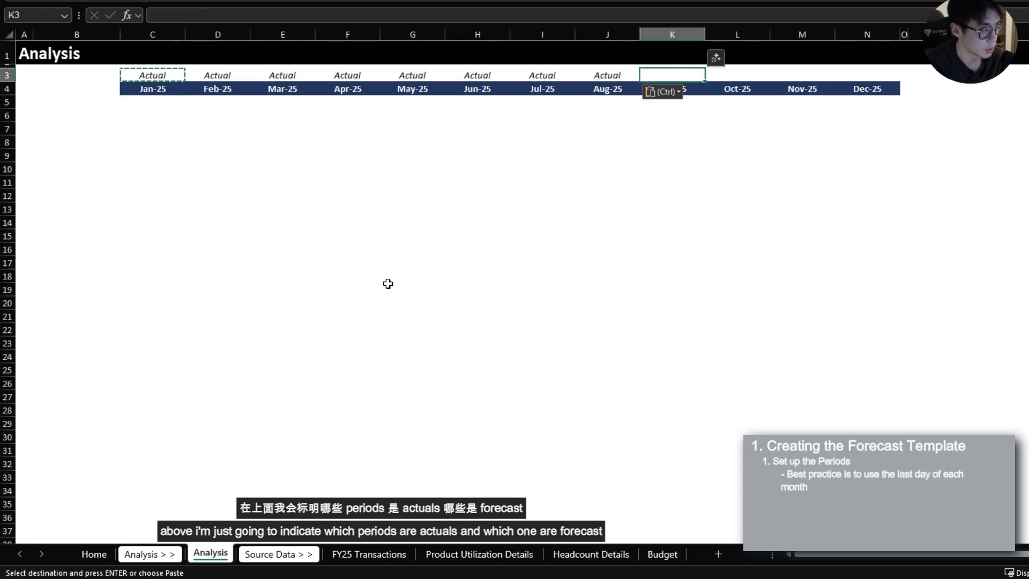
key("Left")
key("ctrl+c")
key("Right")
key("ctrl+v")
type("Forecast")
key("Return")
key("Up")
key("ctrl+c")
key("shift+Right")
key("shift+Right")
key("shift+Right")
key("ctrl+v")
key("Escape")
- Insert a spacer column before the January column and set its width to 1
key("ctrl+Left")
key("Left")
key("Down")
key("Down")
key("Right")
key("alt+h")
key("i")
key("c")
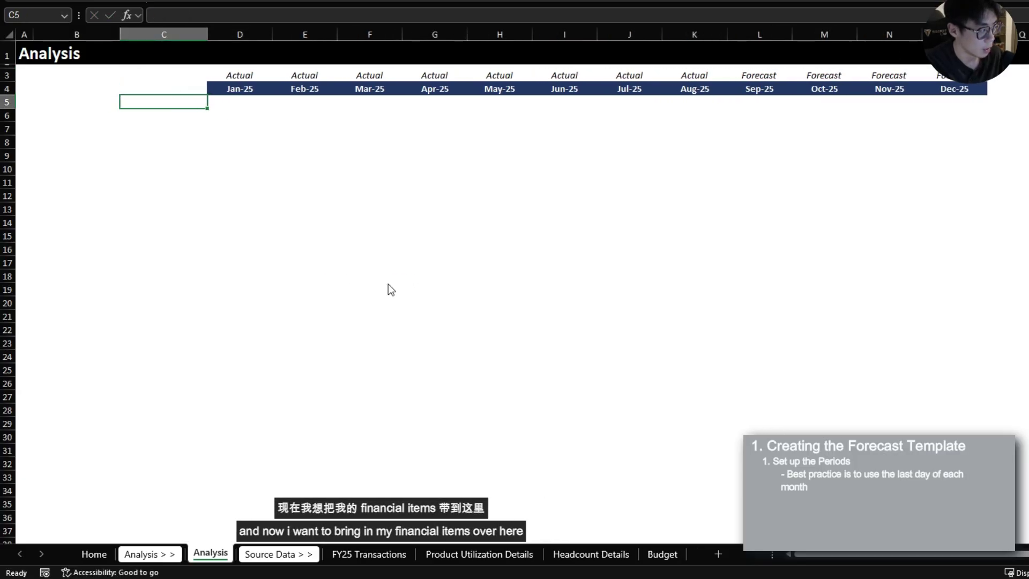
key("alt+h")
type("ow1")
key("Return")
key("Left")
- Reuse the month header style in B4 and title that cell Financial Items
key("Up")
key("Right")
key("Right")
key("ctrl+c")
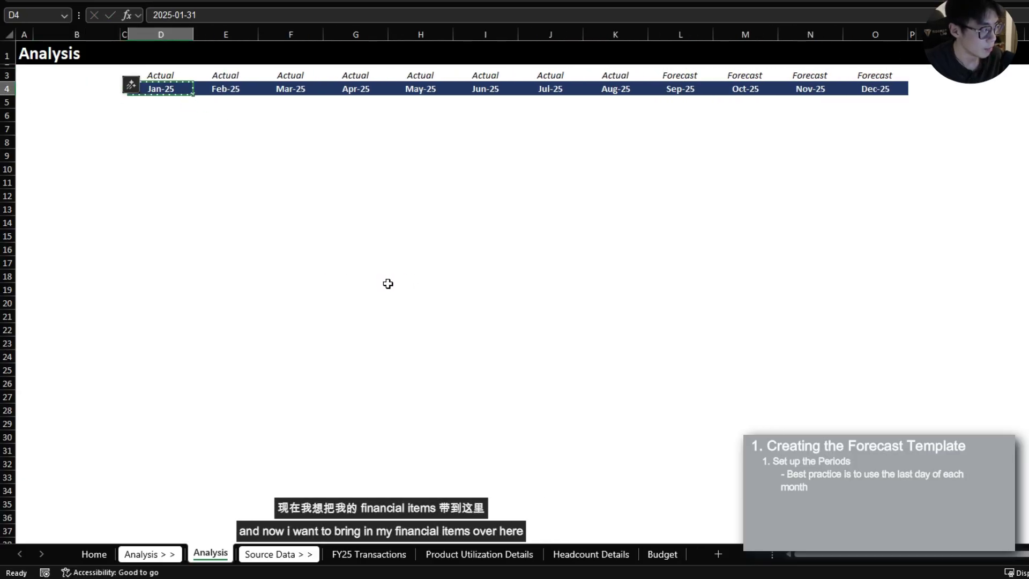
key("Left")
key("Left")
key("ctrl+v")
type("Fin")
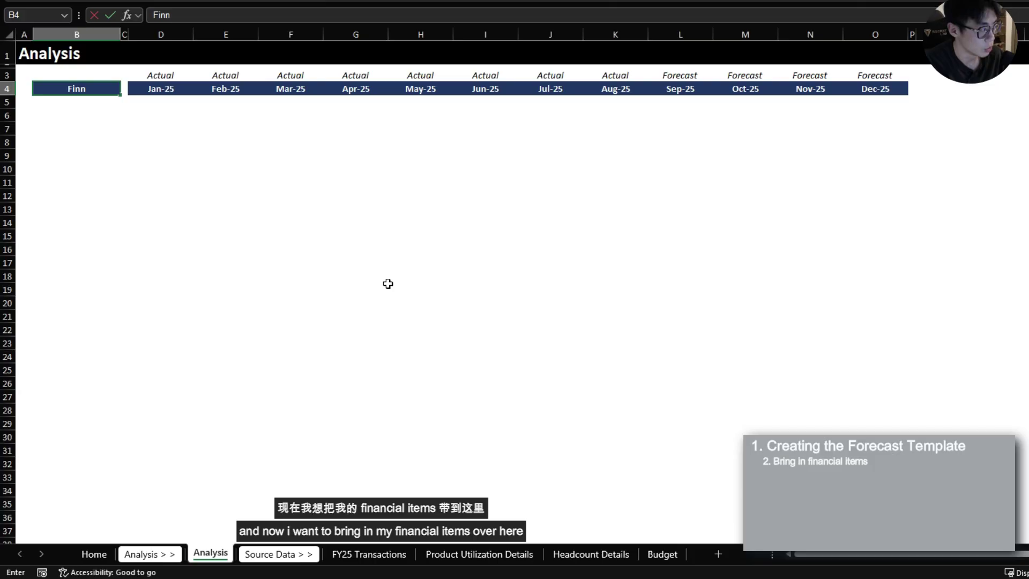
type("ancial Items")
key("ctrl+Return")
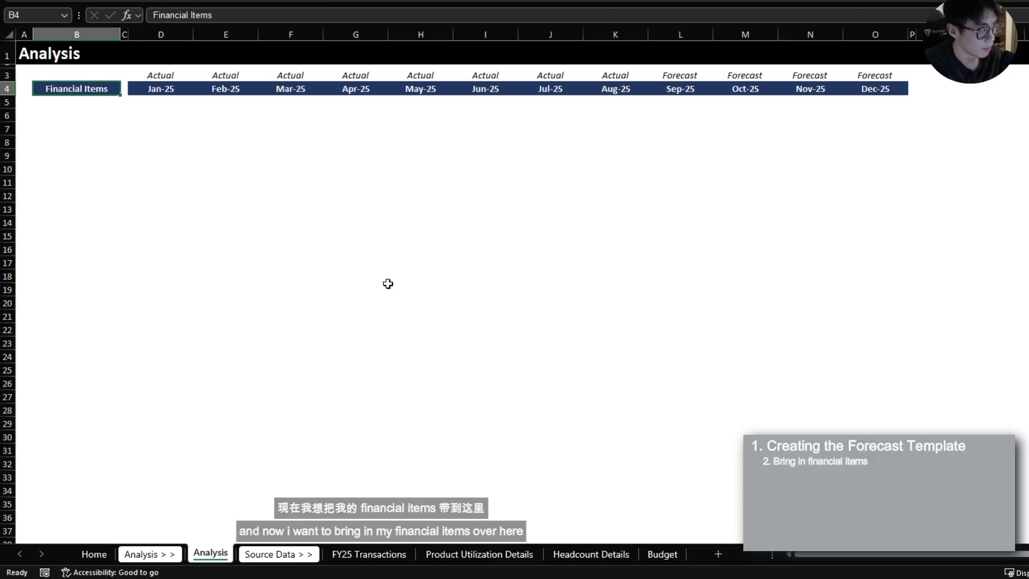
- Examine the GL Account and Category columns in FY25 Transactions to choose the level of detail for the financial items
key("ctrl+Home")
key("ctrl+Page_Down")
key("ctrl+Page_Down")
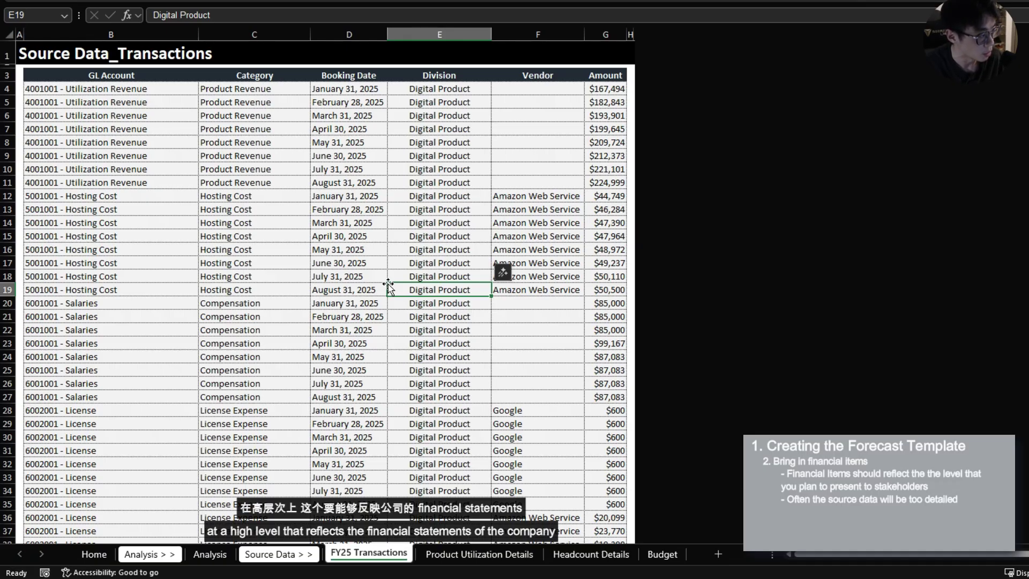
left_click_drag(122, 168, 119, 397)
left_click_drag(254, 87, 274, 397)
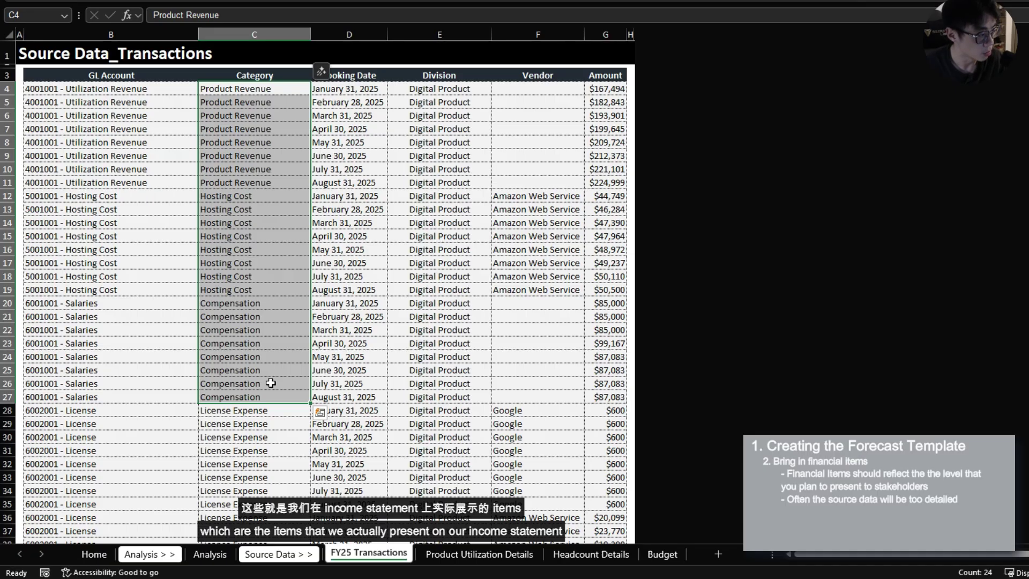
left_click(259, 356)
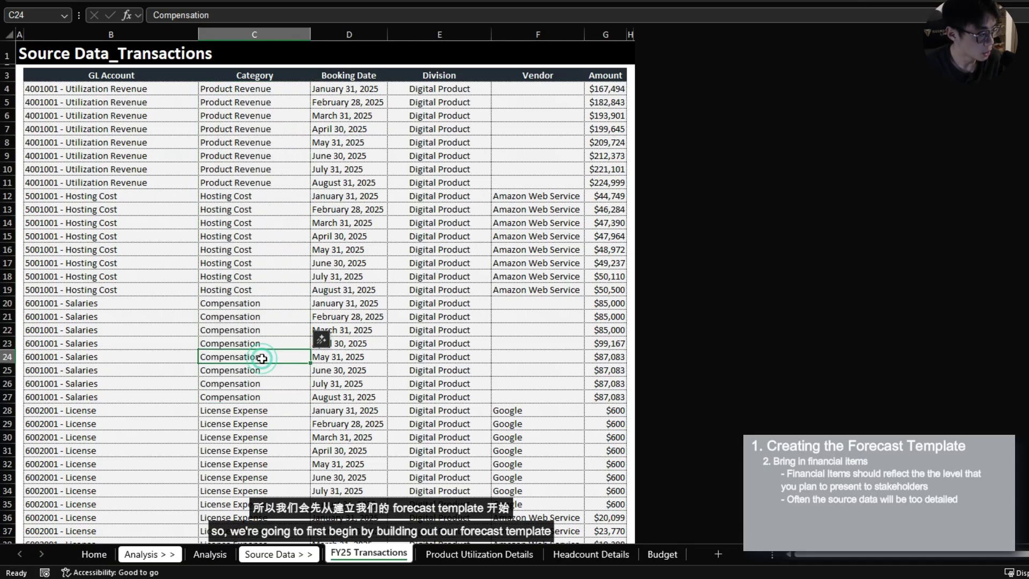
- Review the Category column in FY25 Transactions as the source for the list under Financial Items in Analysis
key("ctrl+Page_Up")
key("ctrl+Page_Up")
key("Right")
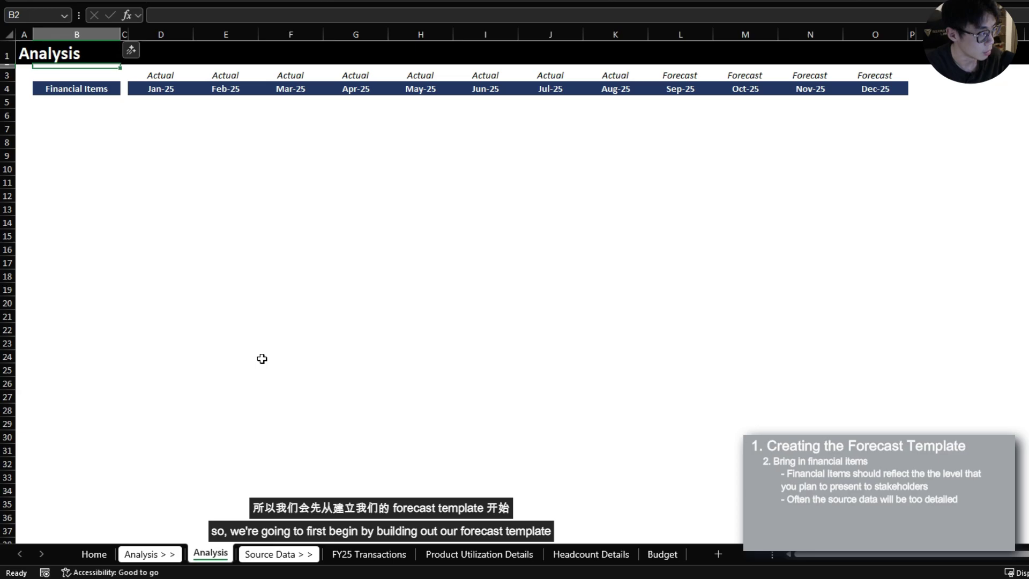
key("Down")
key("Down")
key("Down")
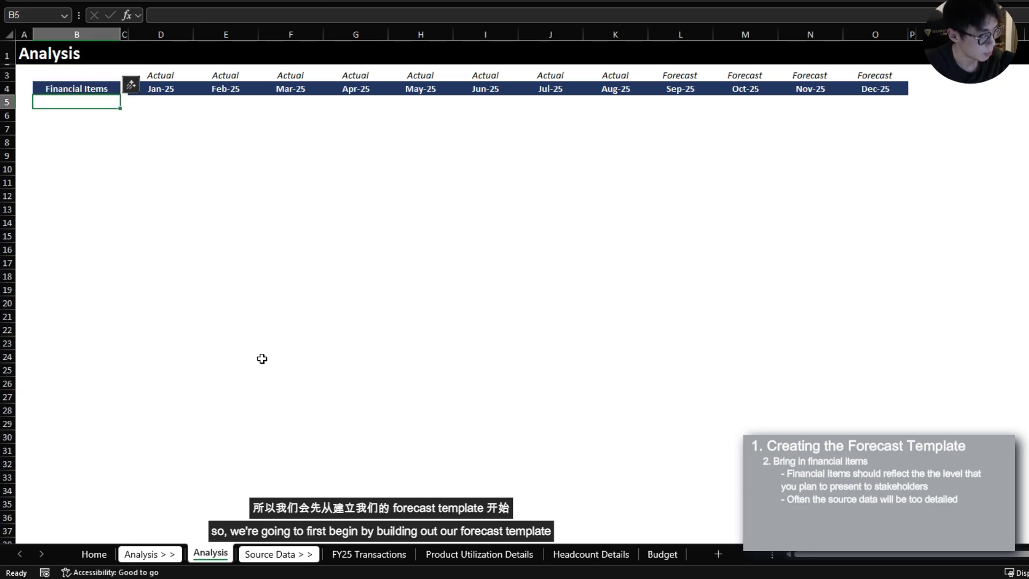
key("ctrl+Page_Down")
key("ctrl+Page_Down")
key("ctrl+Up")
key("Down")
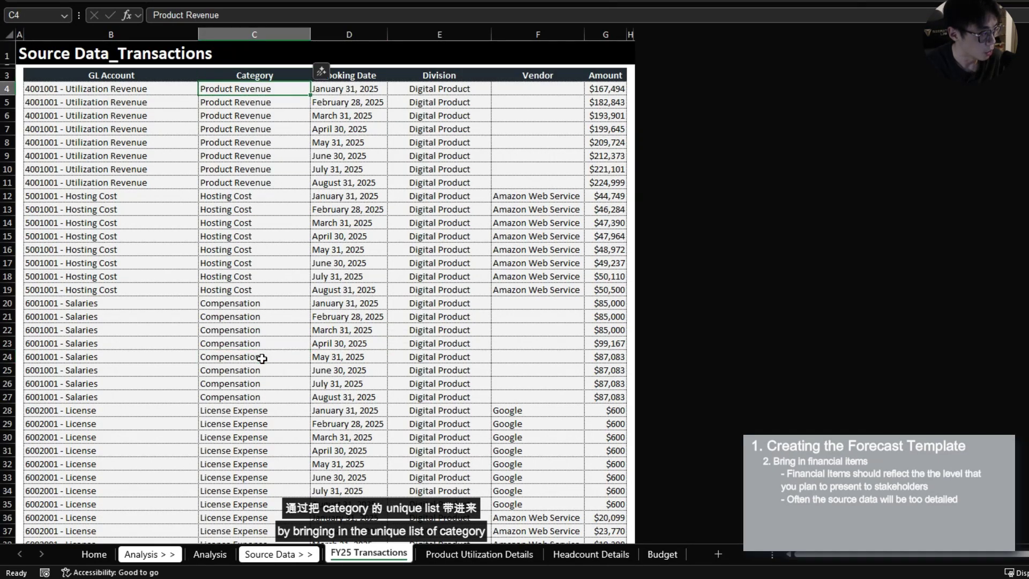
- In B5 of Analysis, list the distinct transaction categories with =UNIQUE('FY25 Transactions'!$C$4:$C$92)
key("ctrl+Page_Up")
key("ctrl+Page_Up")
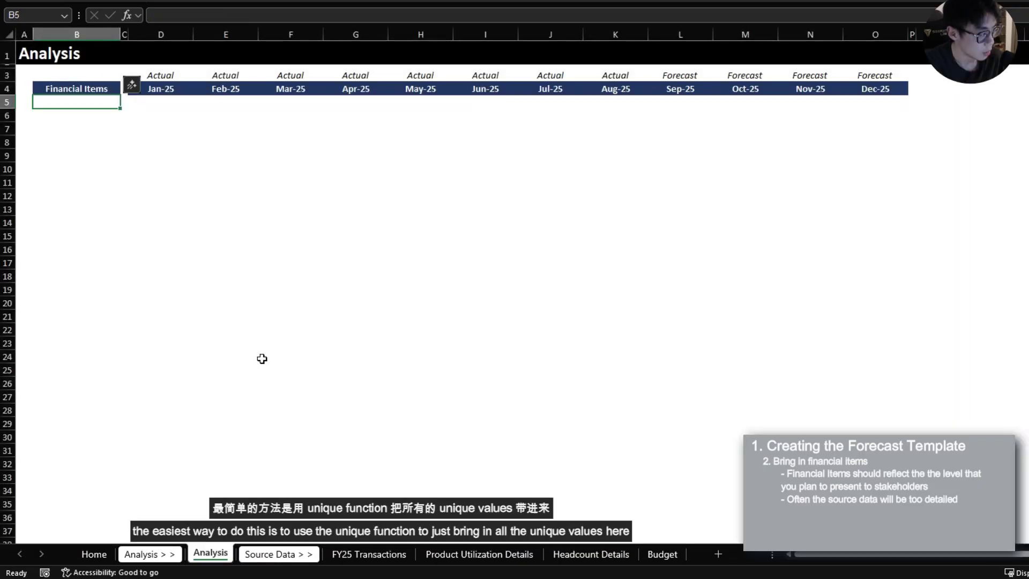
type("=UNIQU")
key("Tab")
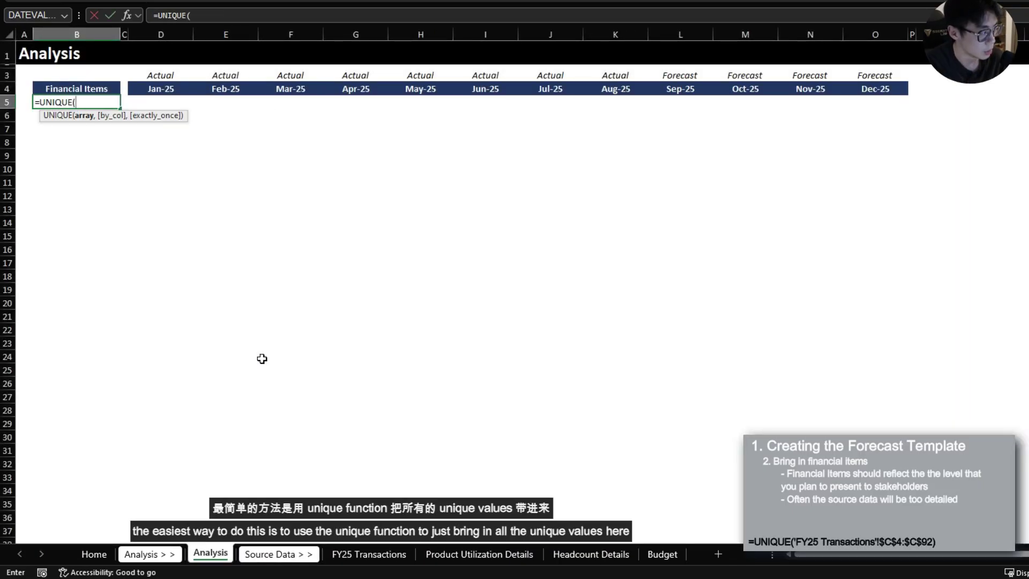
key("ctrl+Page_Down")
key("ctrl+Page_Down")
key("Left")
key("Up")
key("Right")
key("Down")
key("ctrl+shift+Down")
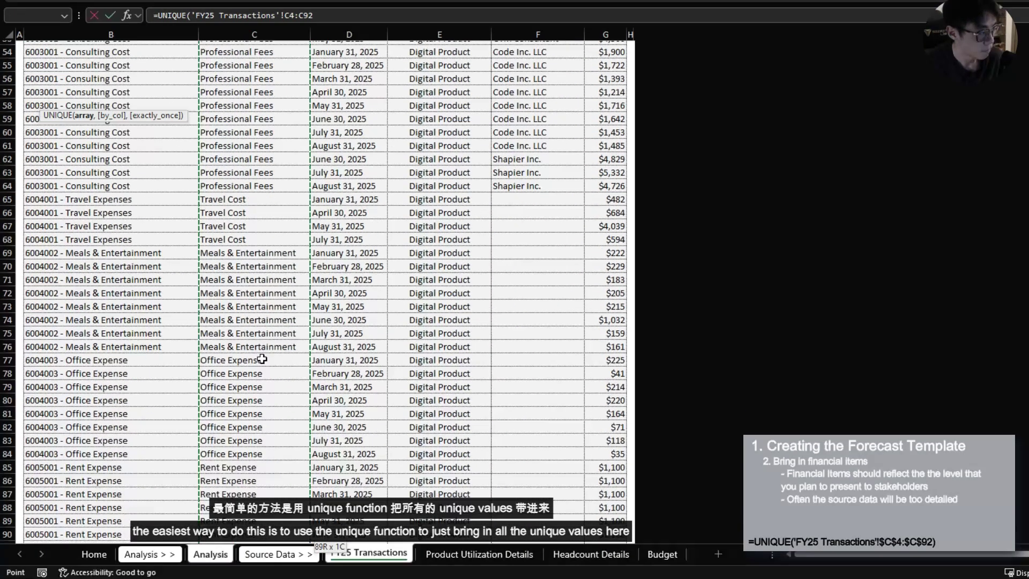
key("F4")
key("Return")
- Convert the category list in B5:B13 to plain values and widen column B to fit the names
key("Up")
key("ctrl+shift+Down")
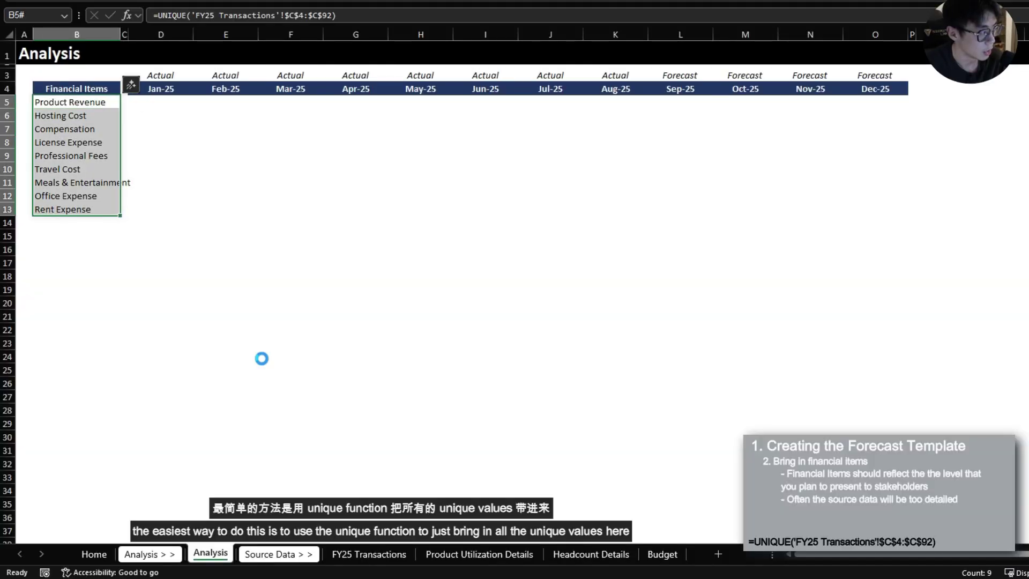
key("ctrl+c")
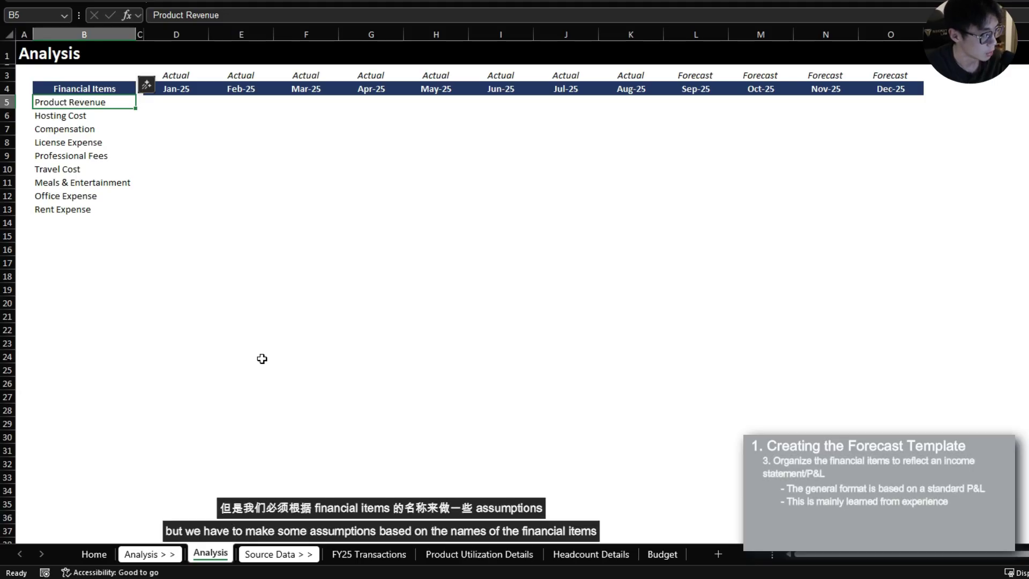
- Insert rows above the remaining categories and build a section with Revenue, an indented Product Revenue line and Total Revenue
key("Down")
key("ctrl+shift+plus")
key("ctrl+shift+plus")
key("ctrl+shift+plus")
key("ctrl+shift+plus")
type("Revenue")
key("Return")
type("Product Revenue")
- Build the Cost of Goods Sold section from B10 with an indented Hosting Cost line and Total Cost of Goods Sold
key("Return")
type("Total RevenueCost of G")
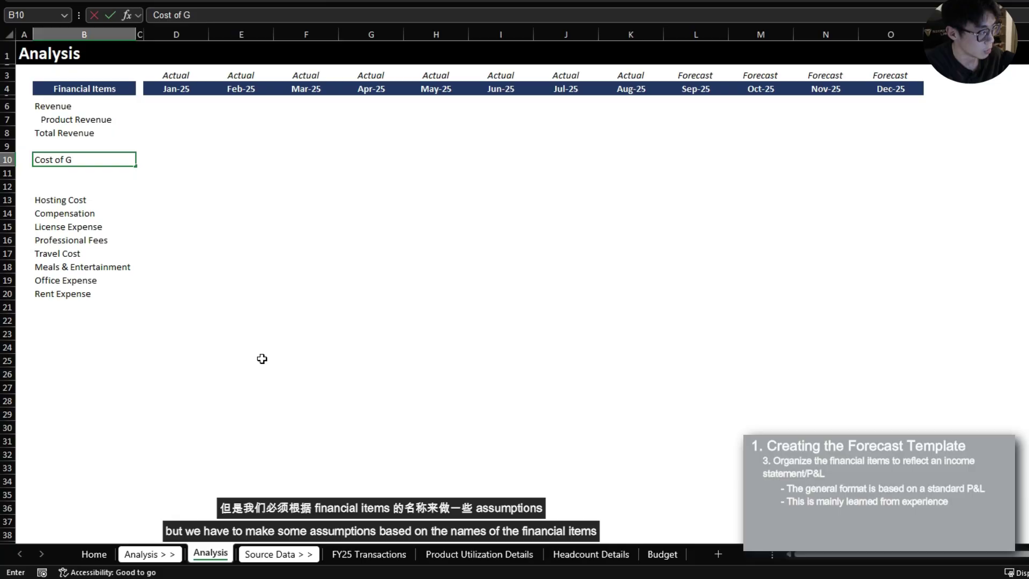
type("oods Sold")
key("Return")
type("Hosting Cost")
key("Down")
key("Down")
key("ctrl+shift+Down")
key("ctrl+shift+plus")
key("Up")
type("Total Cost of Goods Sold")
key("Up")
key("Up")
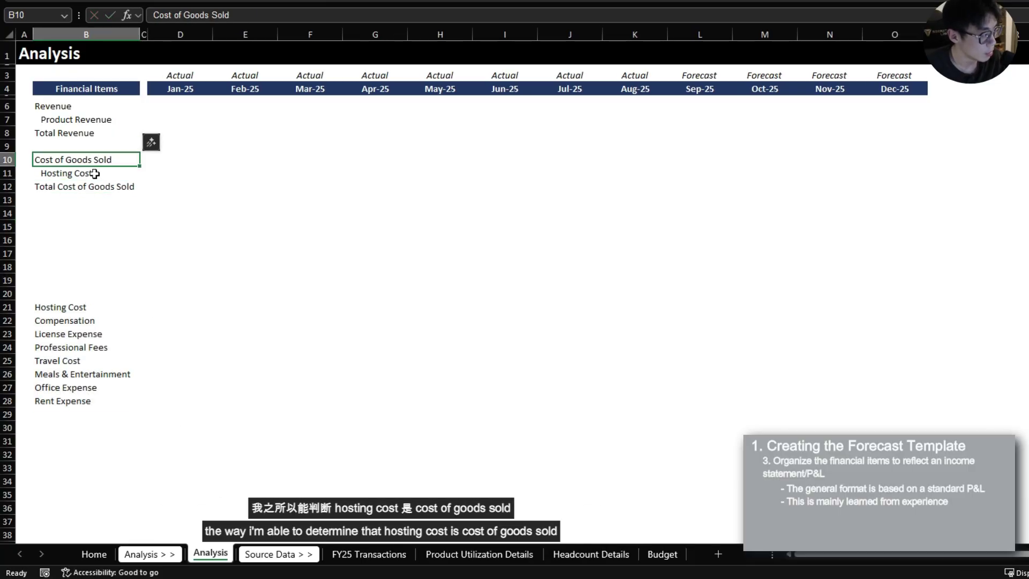
- Check the director's comment on hosting cost in the Home sheet against its classification under Cost of Goods Sold
left_click(94, 173)
left_click(87, 159)
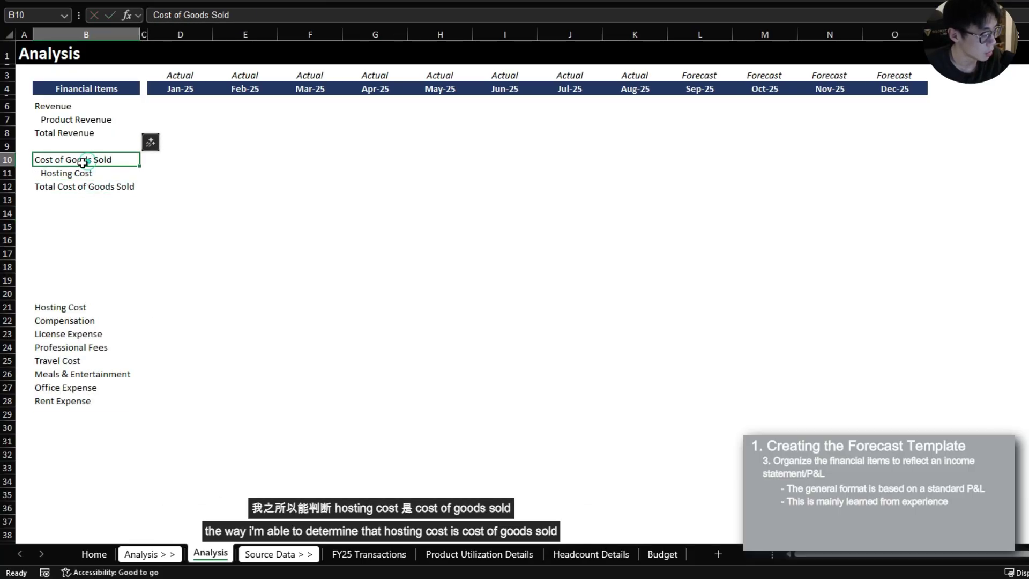
left_click(94, 553)
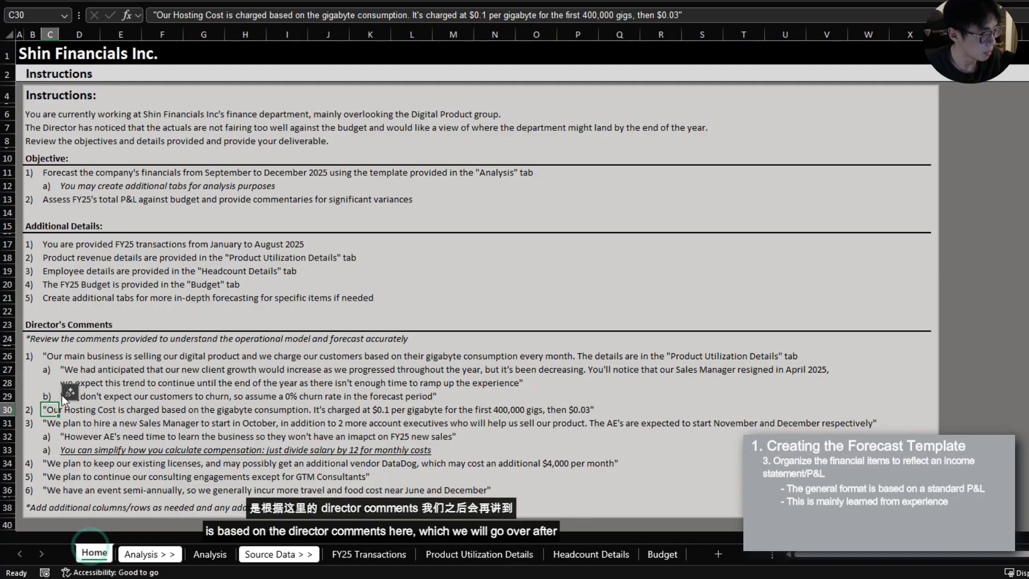
left_click(208, 554)
left_click(47, 177)
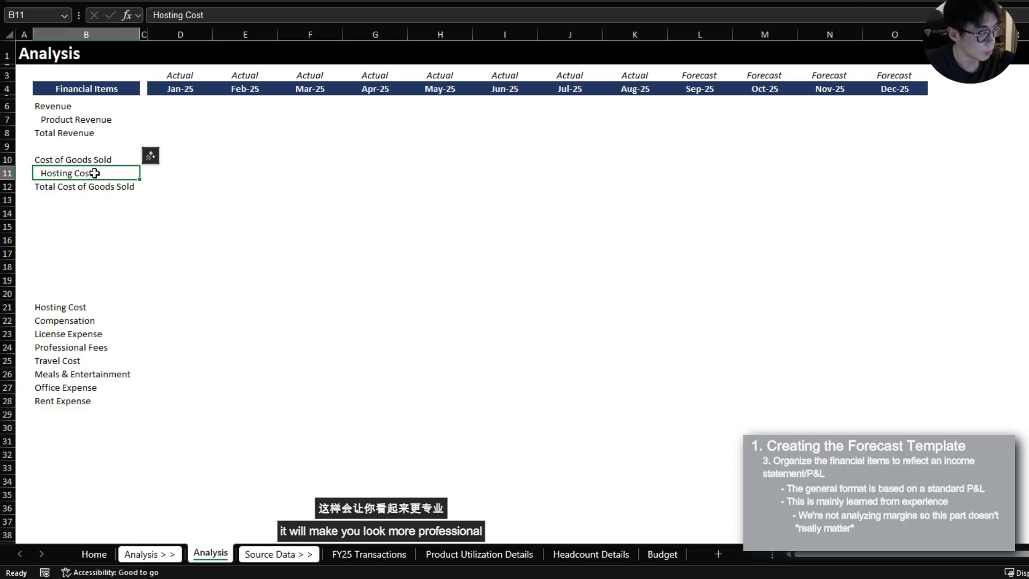
- Add a Gross Margin line in B14, one blank row below Total Cost of Goods Sold
key("Down")
key("Down")
key("Down")
type("Gross Margin")
key("Return")
key("Return")
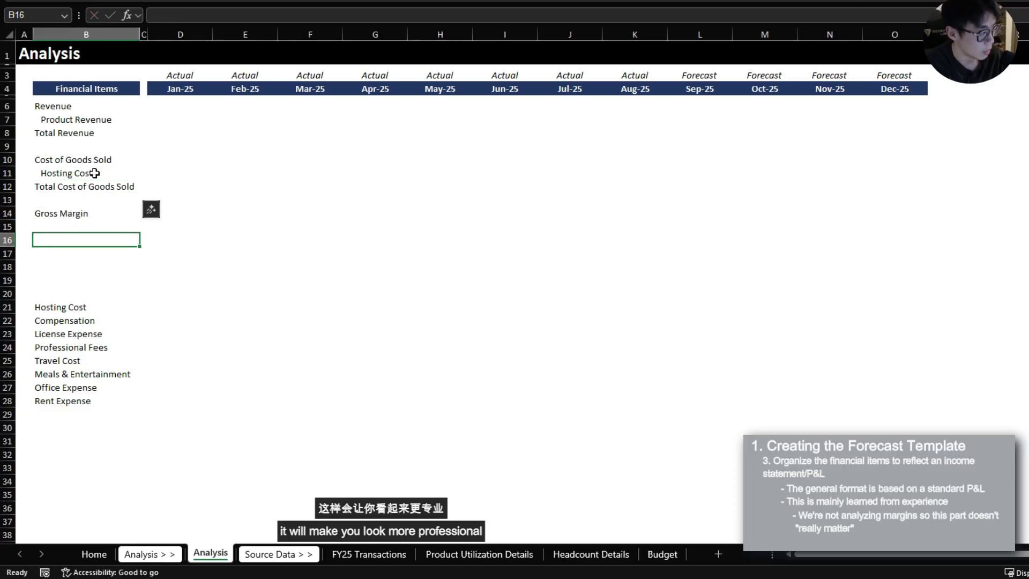
- Build the Operating Expenses section from B16 with indented items Compensation to Rent Expense, Total Operating Expense, and an EBITDA line in B26
type("Operating Expenses")
key("ctrl+v")
key("Delete")
type("Total Operating ExpenseEBITDA")
- Bold the section headings and total lines in column B, and border the totals above and below
key("Up")
key("Up")
key("Up")
key("Up")
key("Up")
key("Up")
key("Up")
key("Up")
key("Up")
key("Up")
key("ctrl+b")
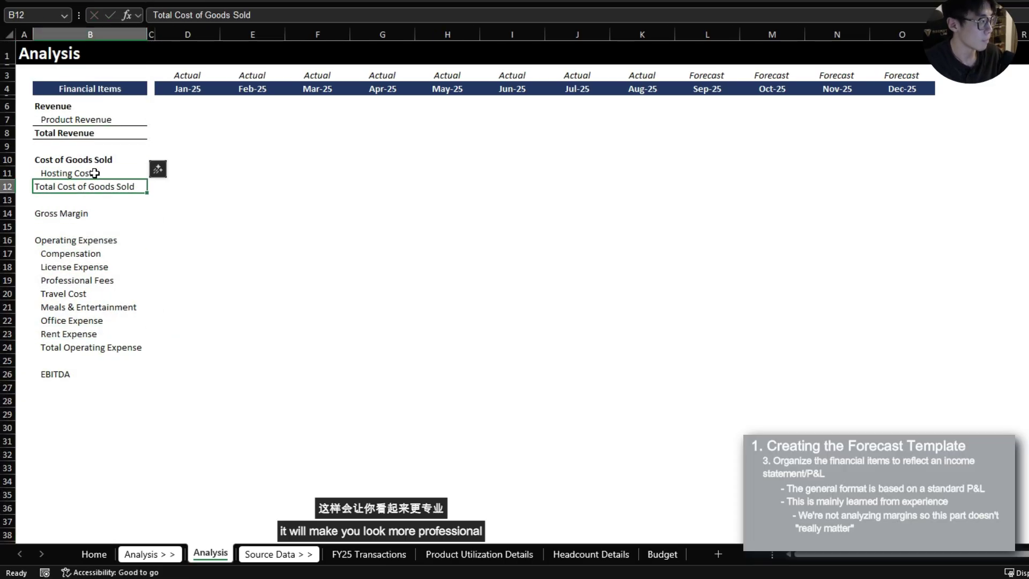
key("ctrl+b")
key("Down")
key("Down")
key("Down")
key("Down")
key("Down")
key("Down")
key("Down")
key("Down")
key("Down")
key("Down")
key("Down")
key("Down")
key("Down")
key("Down")
key("ctrl+b")
- Extend the borders of the Total Revenue, Total Cost of Goods Sold, Gross Margin and EBITDA rows across the months to Dec-25
key("shift+Right")
key("shift+Right")
key("shift+Right")
key("shift+Right")
key("shift+Right")
key("shift+Right")
key("shift+Right")
key("shift+Right")
key("shift+Right")
key("shift+Right")
key("shift+Right")
key("shift+Right")
key("shift+Right")
key("ctrl+c")
key("ctrl+alt+v")
key("shift+Right")
key("shift+Right")
key("shift+Right")
key("shift+Right")
key("shift+Right")
key("shift+Right")
key("shift+Right")
key("shift+Right")
key("shift+Right")
key("shift+Right")
key("shift+Right")
key("shift+Right")
key("shift+Right")
- Apply the Total Cost of Goods Sold row's formatting to the Total Operating Expense row through Dec-25
key("ctrl+c")
key("Down")
key("Down")
key("Down")
key("Down")
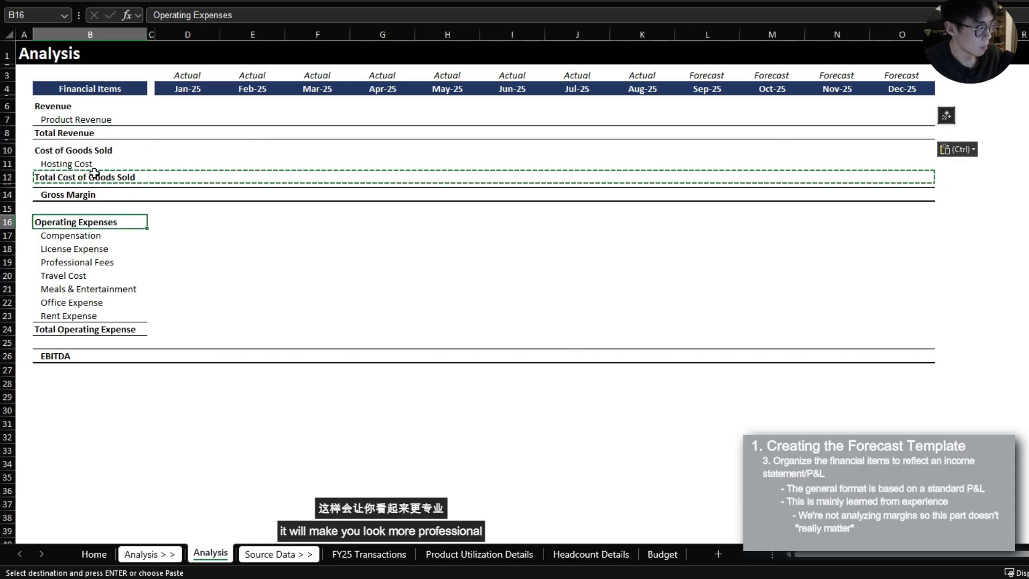
key("ctrl+alt+v")
key("Escape")
key("Right")
key("Right")
key("ctrl+Up")
key("Down")
key("Down")
key("Down")
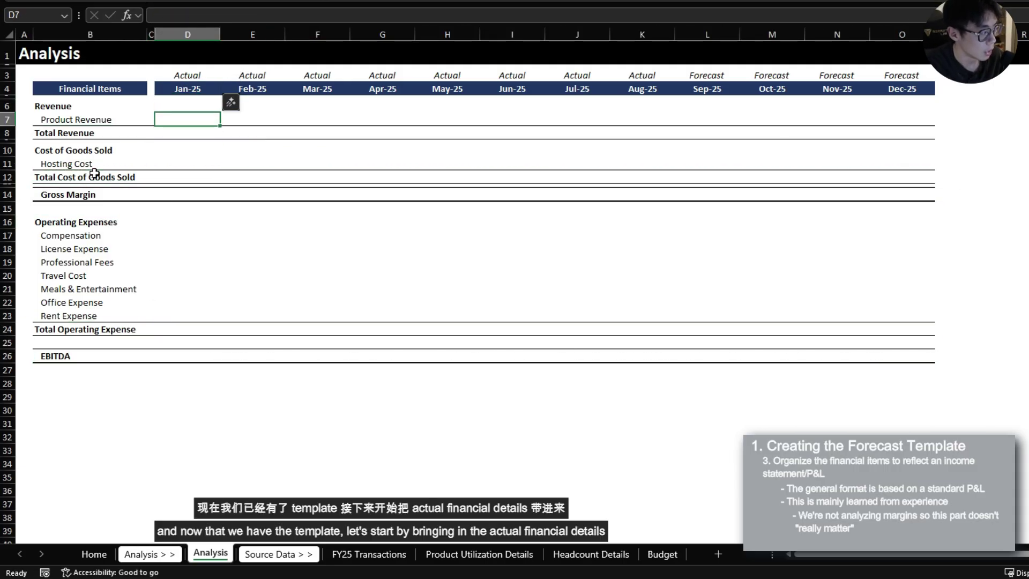
- Insert a new column H after Amount in FY25 Transactions and title it Period in H3
key("ctrl+Page_Down")
key("ctrl+Page_Down")
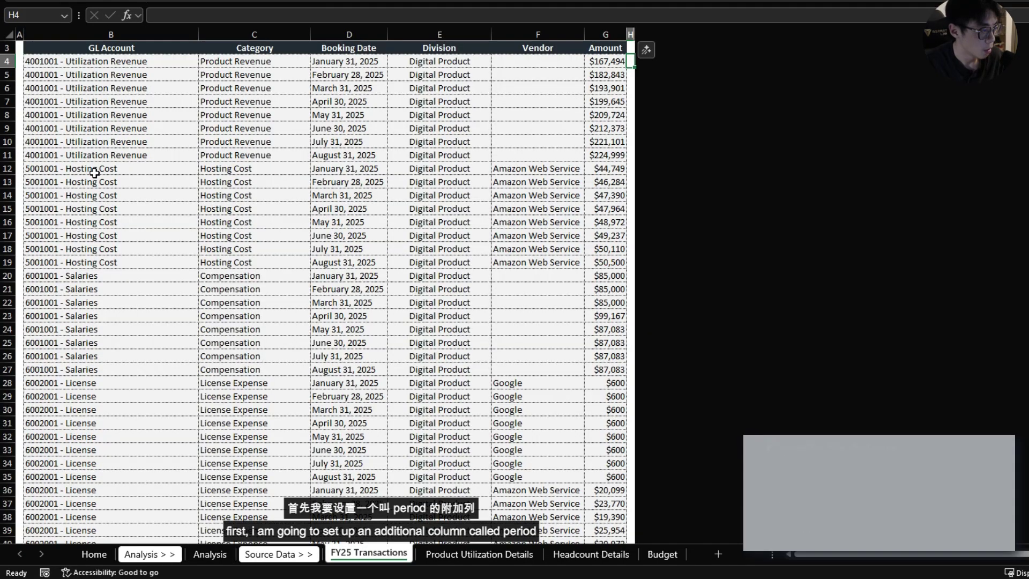
key("ctrl+space")
key("ctrl+shift+plus")
key("Up")
key("Up")
key("Up")
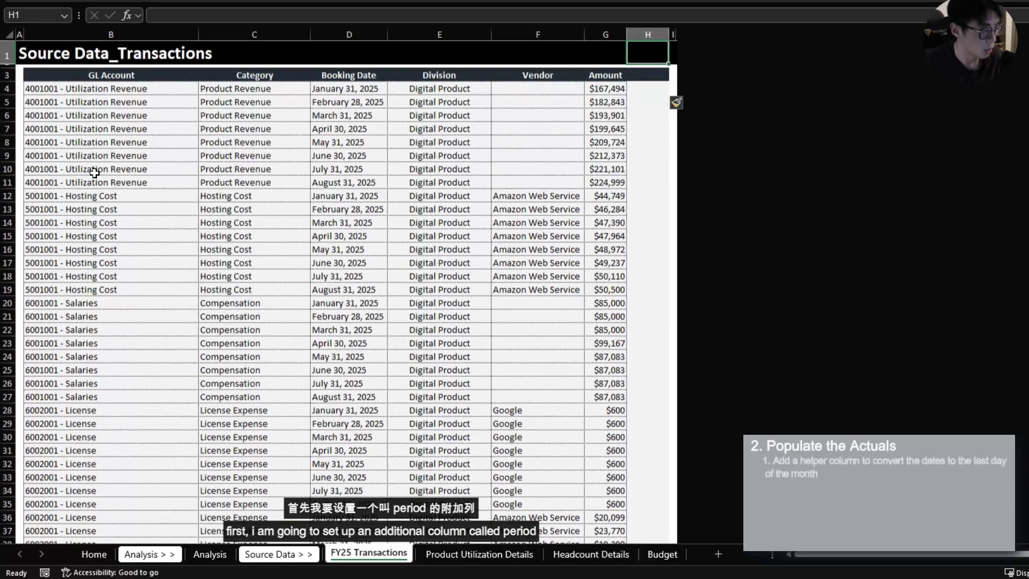
key("Down")
key("Down")
type("Period")
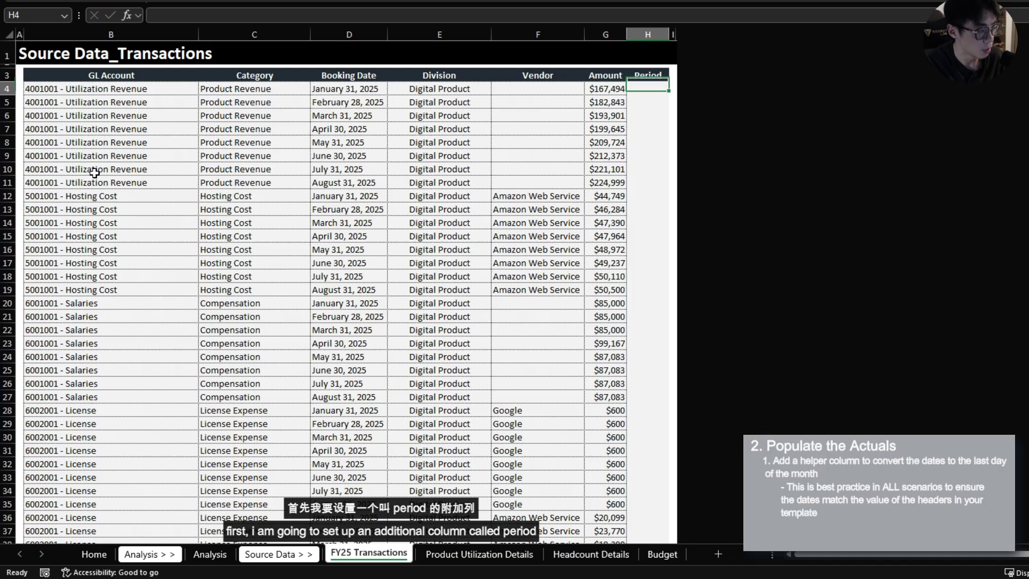
key("Return")
- Enter =EOMONTH(D4,0) in H4 and fill it down the Period column to row 92
type("=eom")
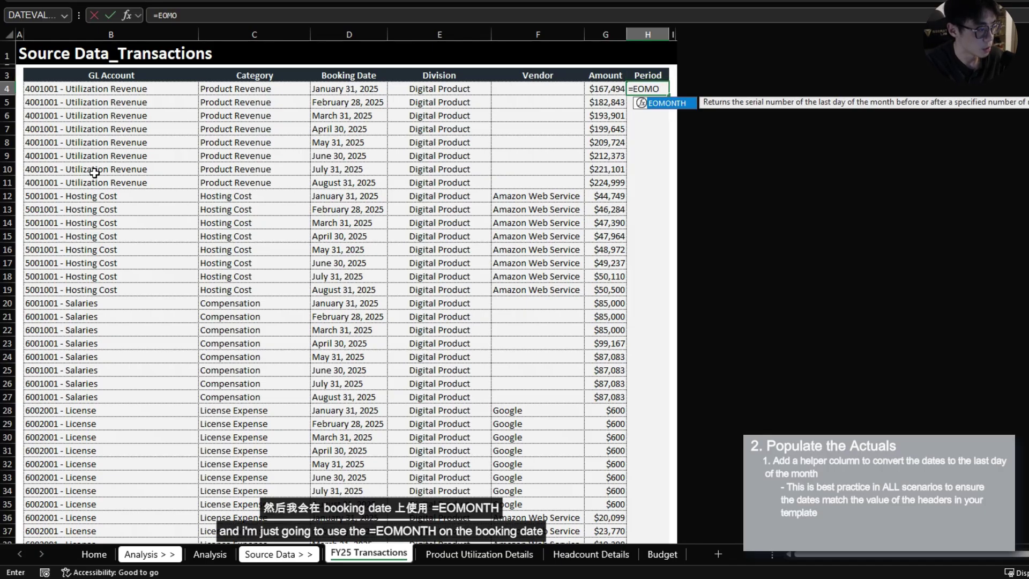
key("Tab")
key("Left")
key("Left")
key("Left")
key("Left")
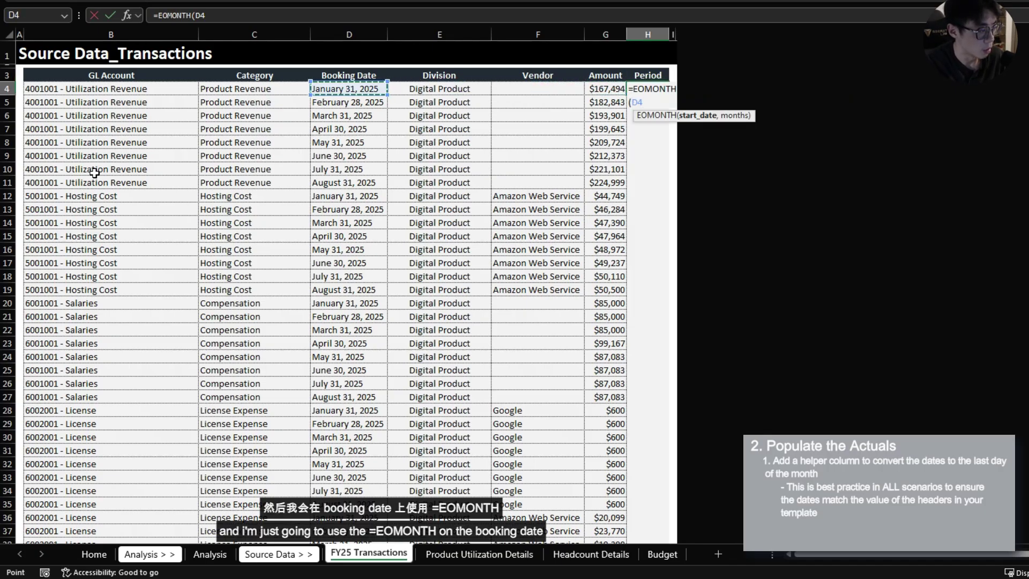
type(",0")
key("ctrl+Return")
key("ctrl+c")
key("Left")
key("ctrl+Down")
key("Right")
key("ctrl+shift+Up")
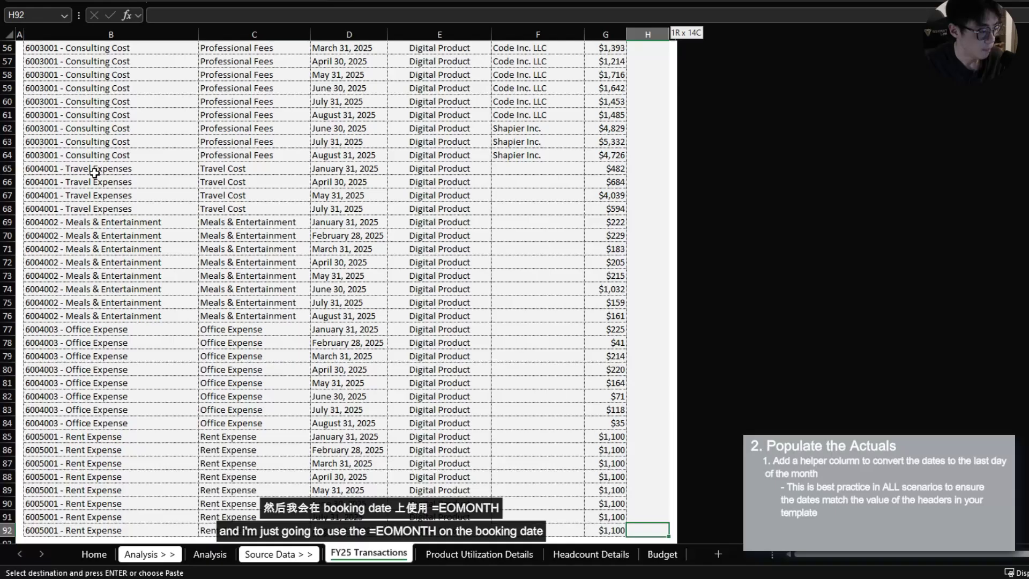
key("ctrl+v")
- Show the Period dates in month-year format, center them and add borders matching the neighbouring columns
key("ctrl+1")
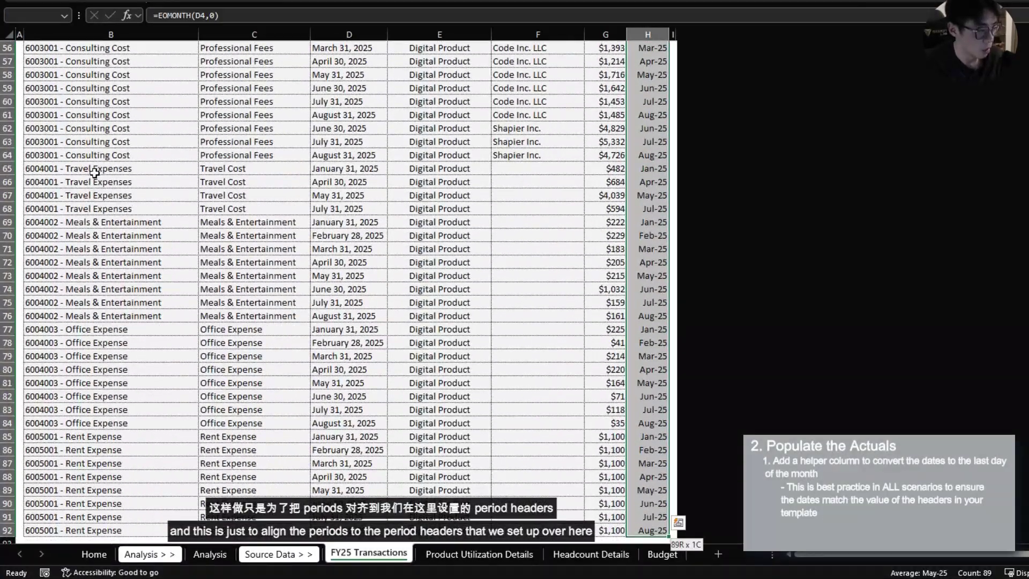
scroll(95, 172, "up", 18)
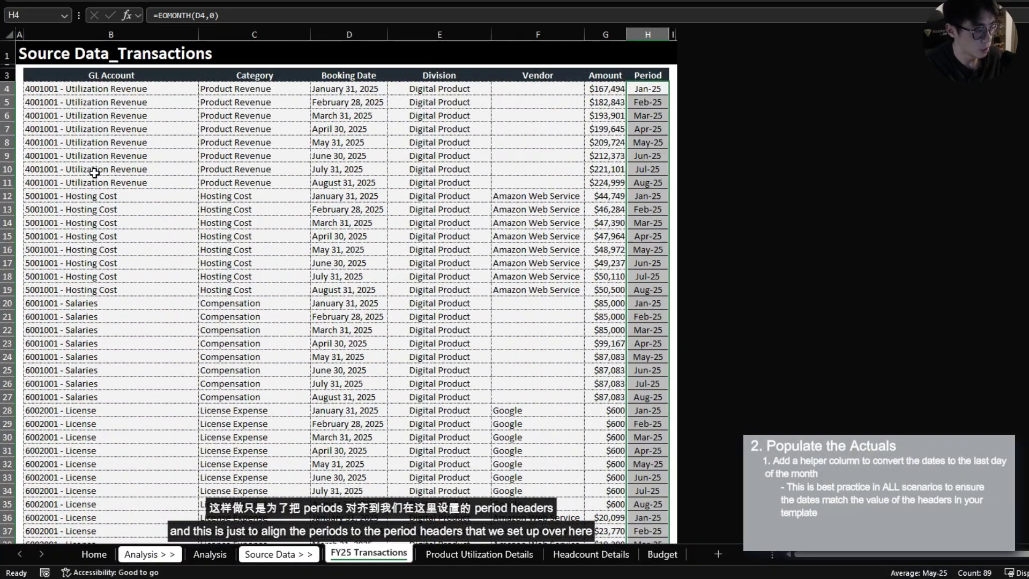
key("alt+h")
key("b")
key("y")
key("Down")
key("Return")
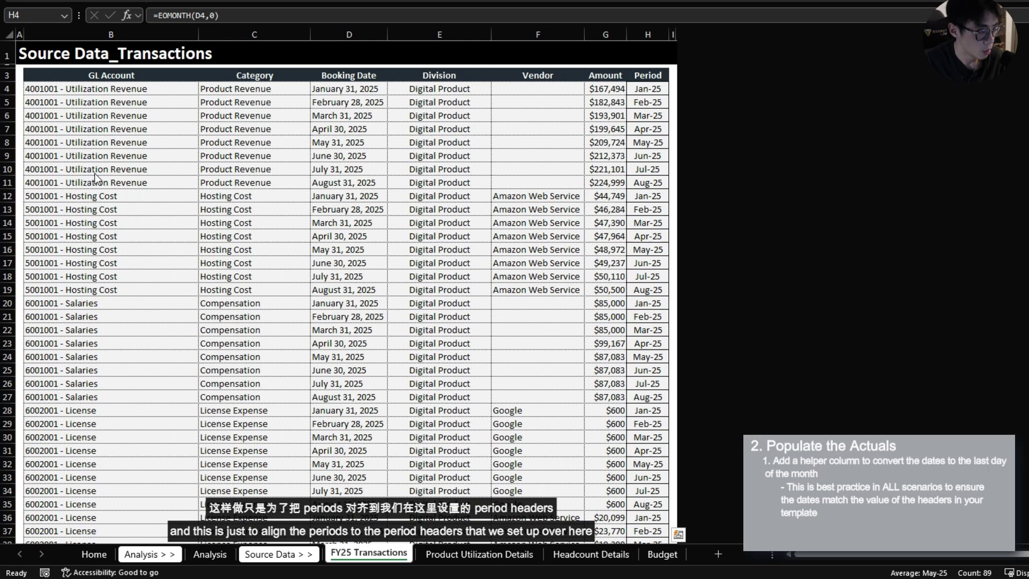
- Inspect the January and February 2025 header cells in row 4 of Analysis for month-end dates
key("ctrl+Page_Up")
key("ctrl+Page_Up")
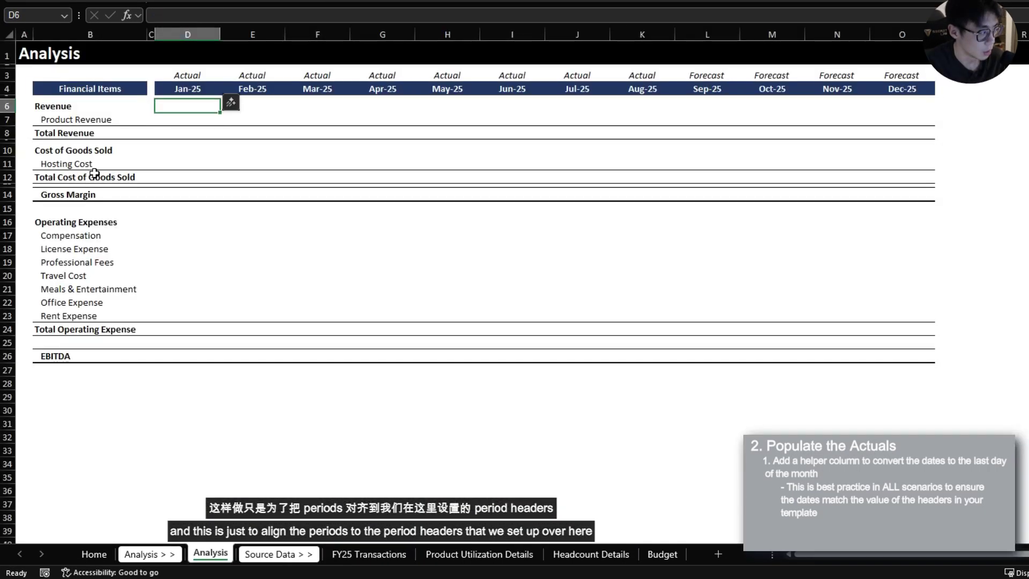
key("ctrl+shift+Right")
key("Left")
key("Right")
key("F2")
key("Escape")
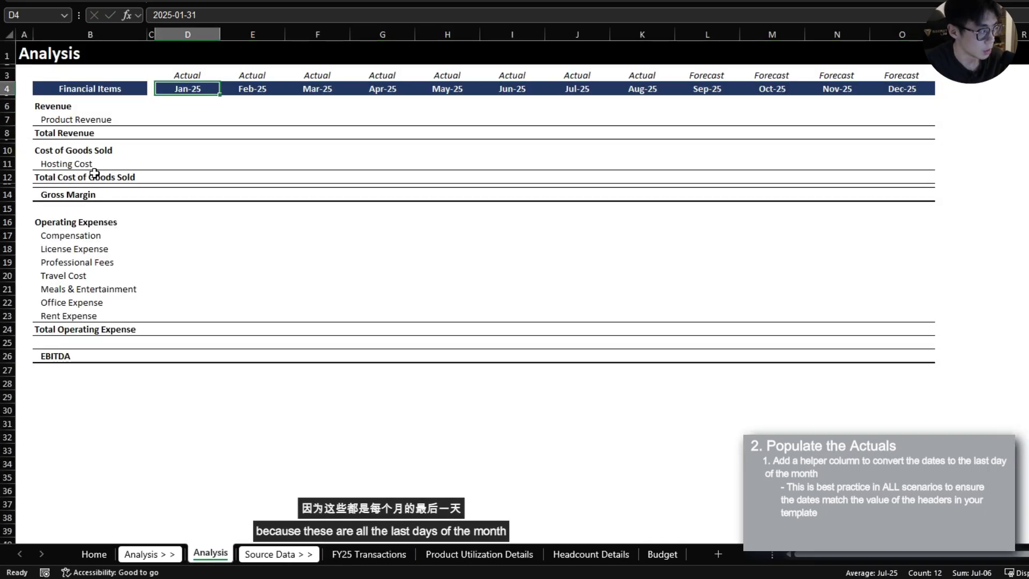
key("Right")
key("F2")
key("Escape")
- Compare the Booking Date column with the new Period column in FY25 Transactions
key("ctrl+Page_Down")
key("ctrl+Page_Down")
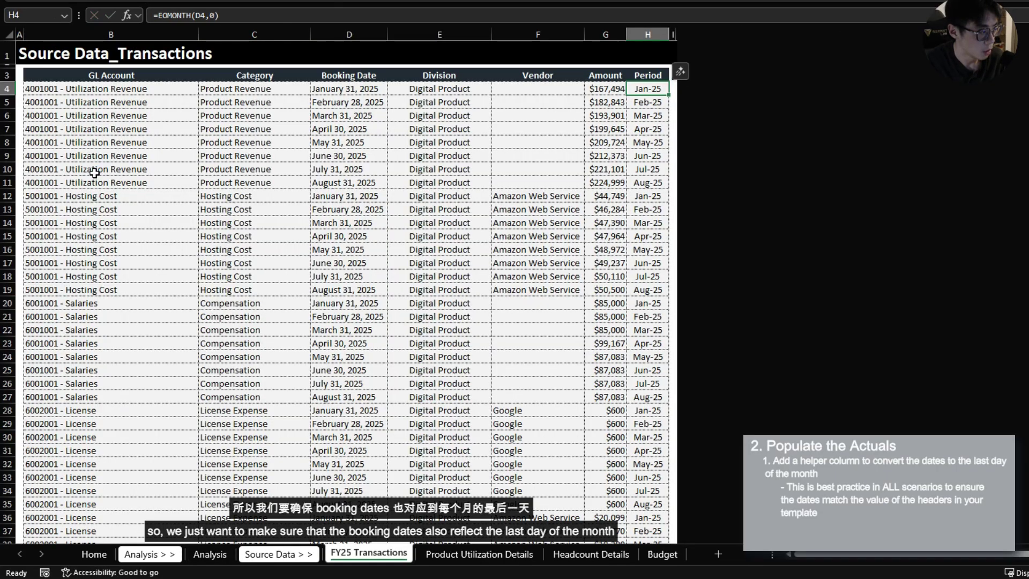
key("Left")
key("Right")
key("Right")
key("Right")
key("Right")
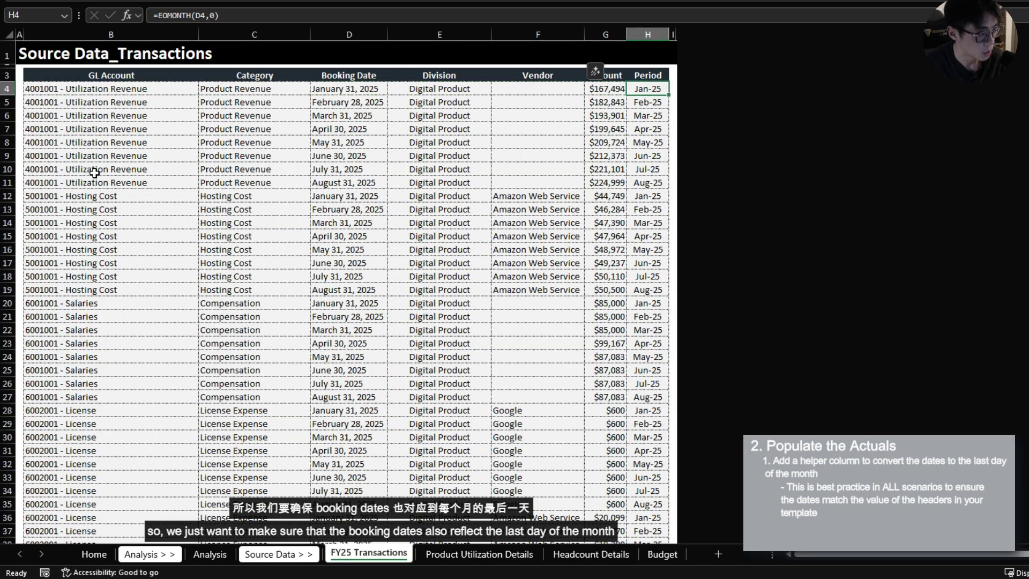
- In D7 of Analysis, start a SUMIFS formula with the FY25 Transactions Amount column $G:$G as the sum range
key("ctrl+Page_Up")
key("ctrl+Page_Up")
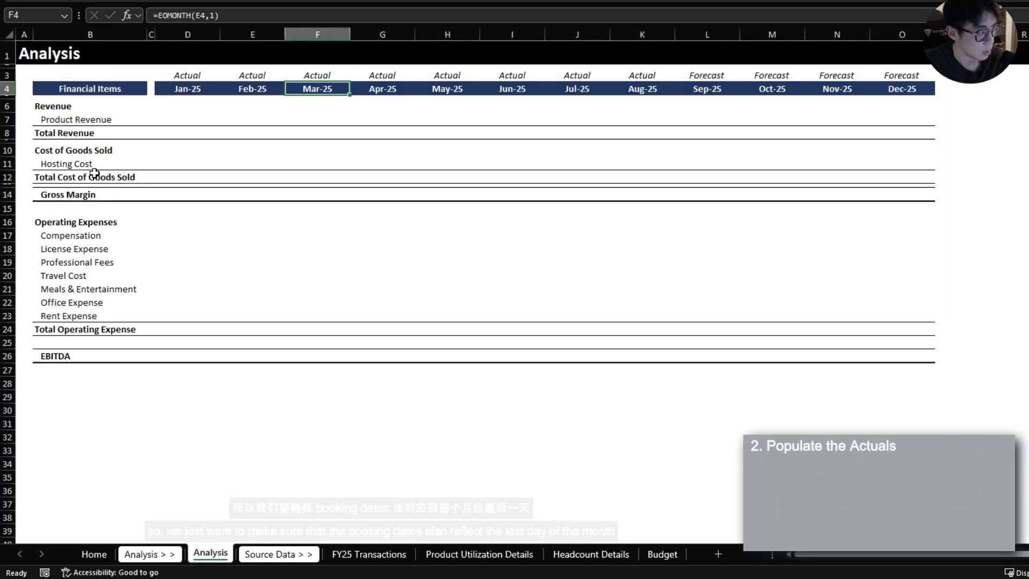
key("Left")
key("Down")
key("Down")
type("=sumifs(")
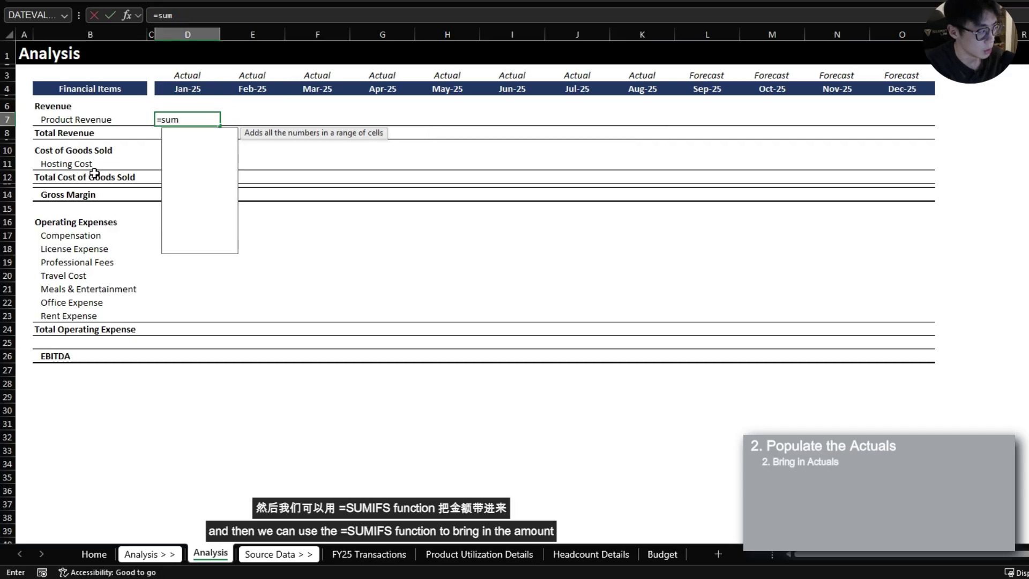
key("ctrl+Page_Down")
key("ctrl+Page_Down")
key("Right")
key("Right")
key("Right")
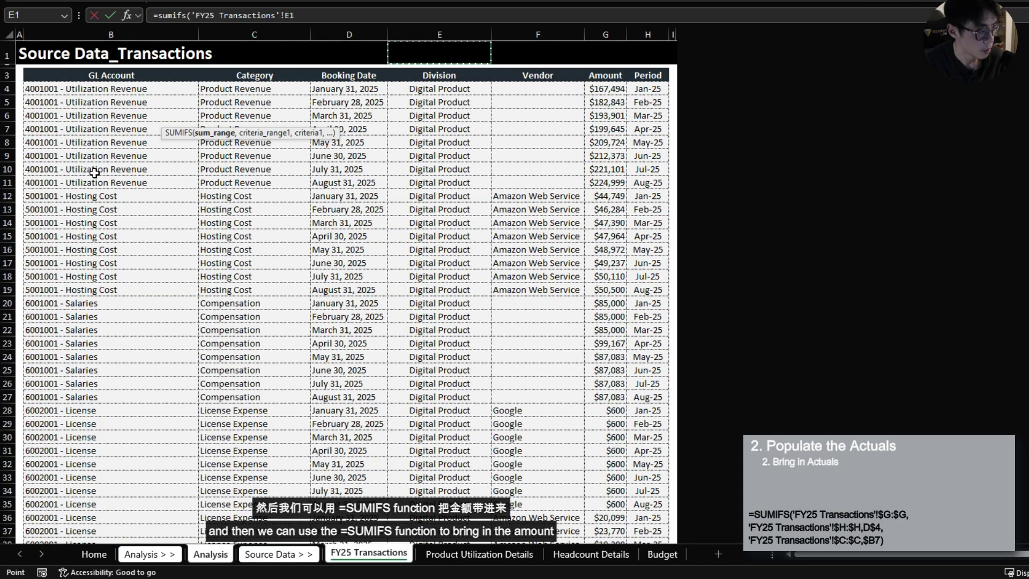
key("Left")
key("ctrl+space")
key("F4")
type(",")
- Set the SUMIFS sum range to FY25 Transactions column $G:$G and the first criteria range to the Period column $H:$H
key("Right")
key("Right")
key("Right")
key("Right")
key("Right")
key("Right")
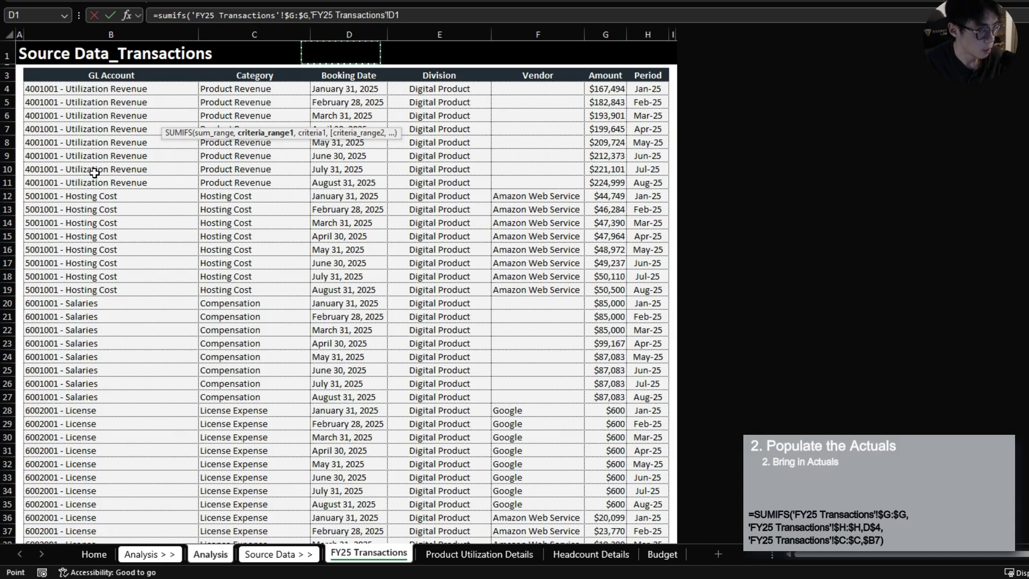
key("Right")
key("ctrl+space")
key("F4")
type(",")
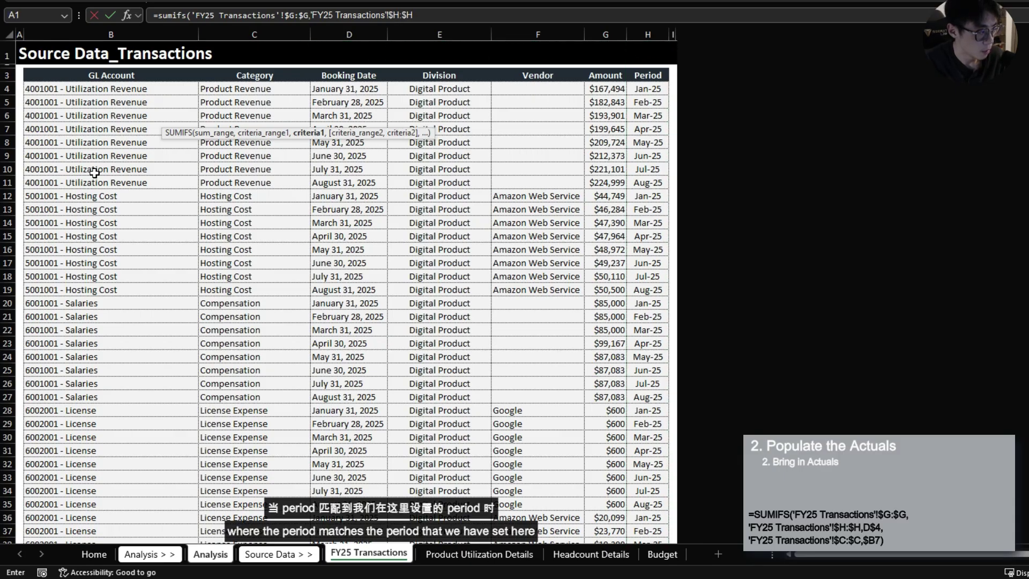
- Use the Jan-25 header cell D$4 in Analysis, with only the row locked, as the Period criterion
key("ctrl+Page_Up")
key("ctrl+Page_Up")
key("Up")
key("Up")
key("F4")
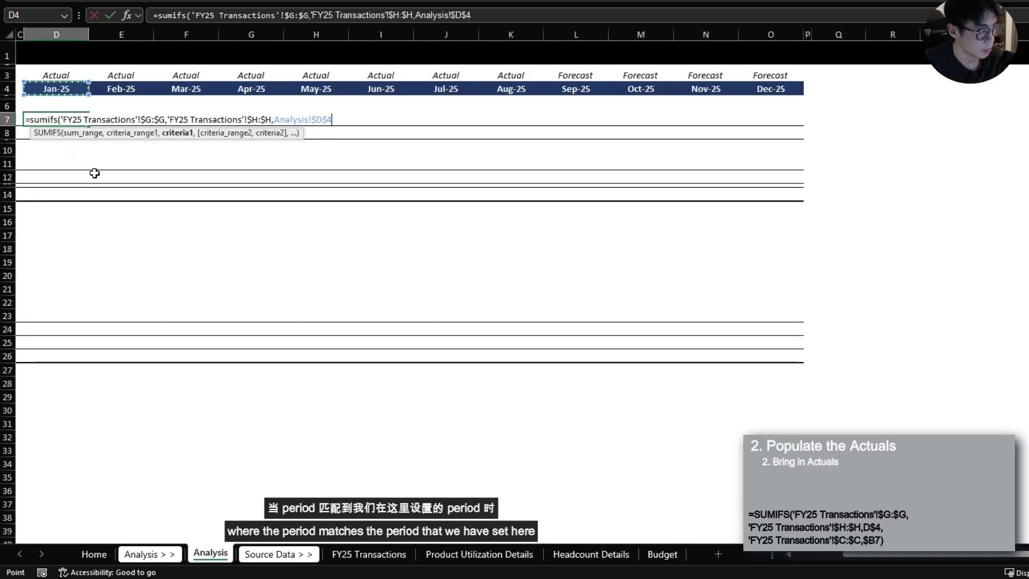
type(",")
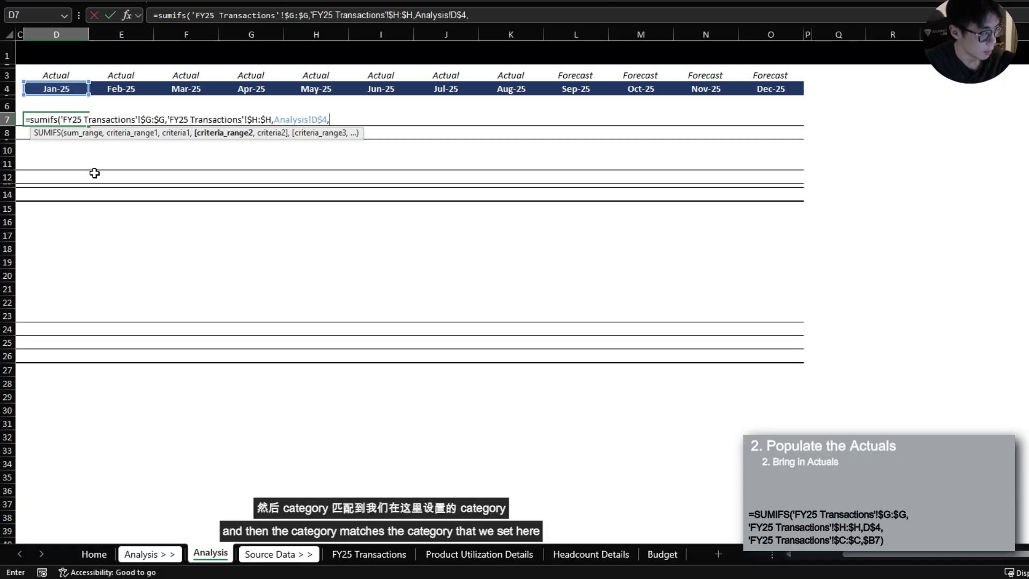
- Add the Category column $C:$C of FY25 Transactions as the second SUMIFS criteria range
key("ctrl+Page_Down")
key("ctrl+Page_Down")
key("Right")
key("ctrl+space")
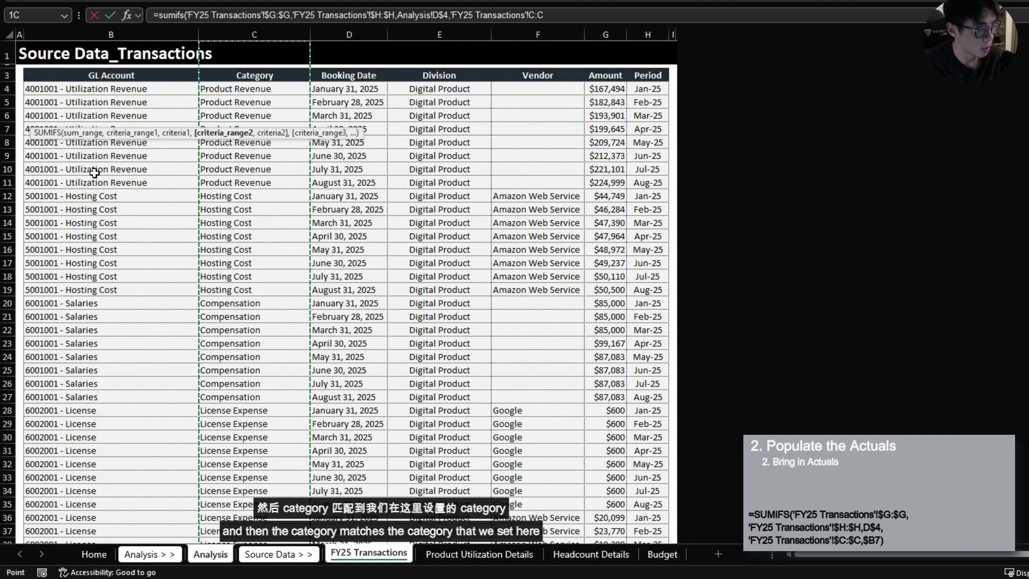
type(",")
- Use the Product Revenue label $B7 in Analysis, with only the column locked, as the Category criterion and complete the formula
key("ctrl+Page_Up")
key("ctrl+Page_Up")
key("Left")
key("Left")
key("Left")
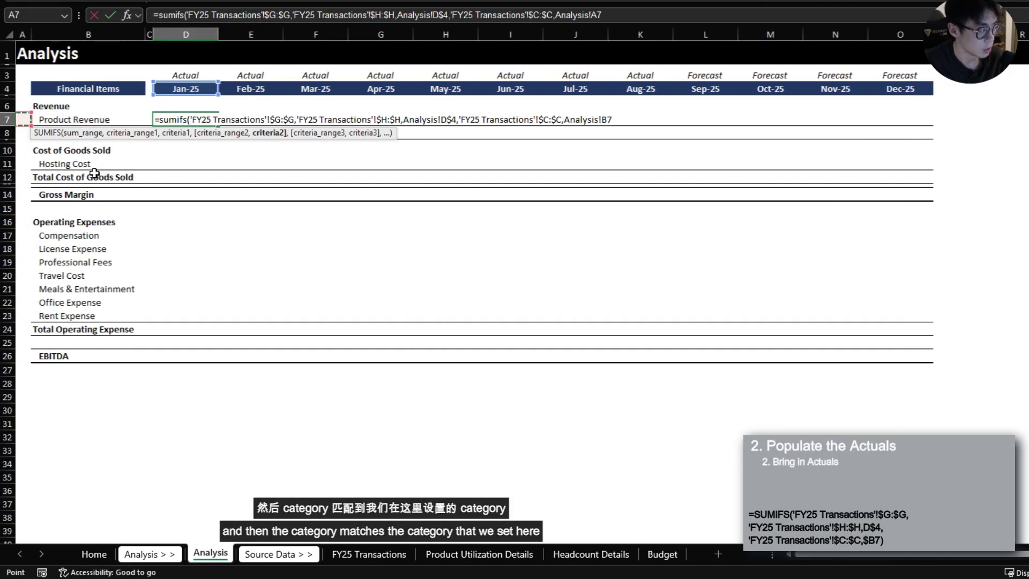
key("Right")
key("F4")
key("F4")
key("F4")
key("Return")
- Copy the SUMIFS formula from D7 across the Product Revenue row through August 2025 in K7
key("Up")
key("ctrl+c")
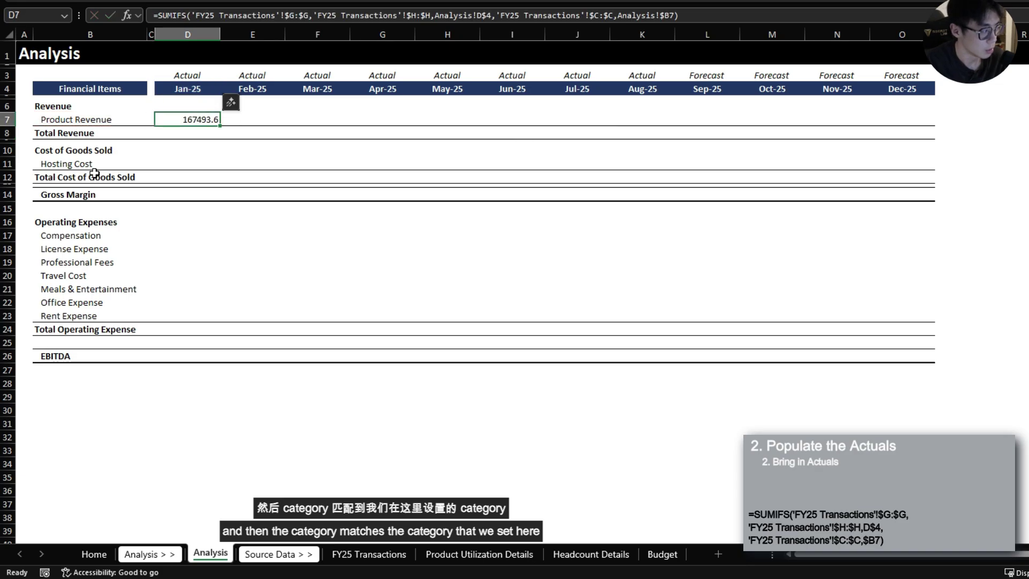
key("shift+Right")
key("shift+Right")
key("shift+Right")
key("shift+Right")
key("shift+Right")
key("shift+Right")
key("shift+Right")
key("ctrl+alt+v")
key("Return")
key("ctrl+c")
key("ctrl+v")
key("ctrl+z")
- Give D7:K7 a custom number format with #,##0 for positives, parentheses for negatives and a dash for zero
key("ctrl+shift+Left")
key("ctrl+1")
type("#,##0;(#,##0)")
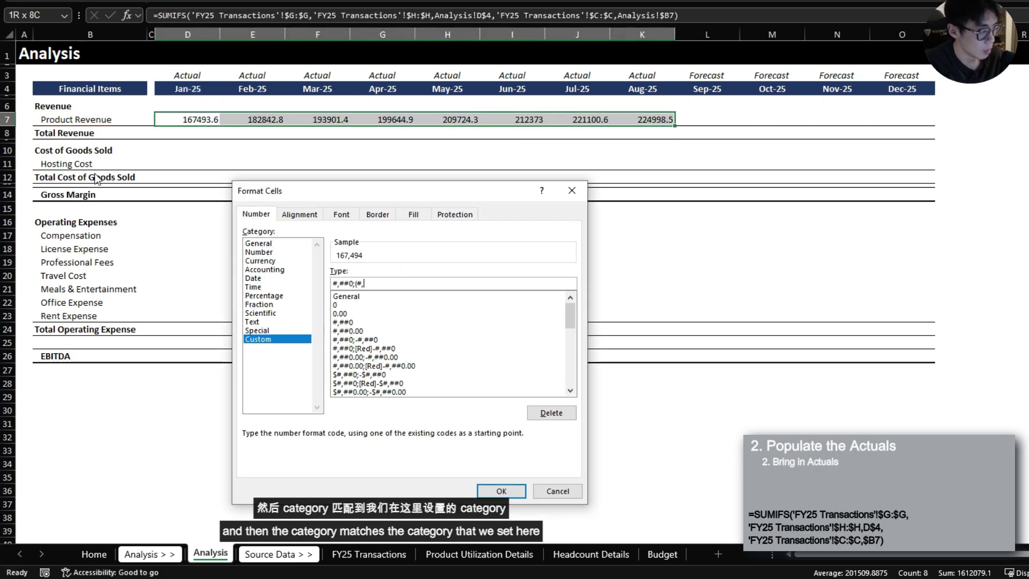
key("Return")
- Sum Product Revenue into Total Revenue in D8 and copy the total across January–December 2025
key("ctrl+Left")
key("Down")
key("alt+=")
key("Return")
key("Up")
key("ctrl+c")
key("shift+Right")
key("shift+Right")
key("shift+Right")
key("shift+Right")
key("shift+Right")
key("shift+Right")
key("shift+Right")
key("shift+Right")
key("shift+Right")
key("shift+Right")
key("shift+Right")
key("Return")
- Copy the January Product Revenue formula into the January Hosting Cost cell D11
key("Up")
key("ctrl+c")
key("Down")
key("Down")
key("Down")
key("Down")
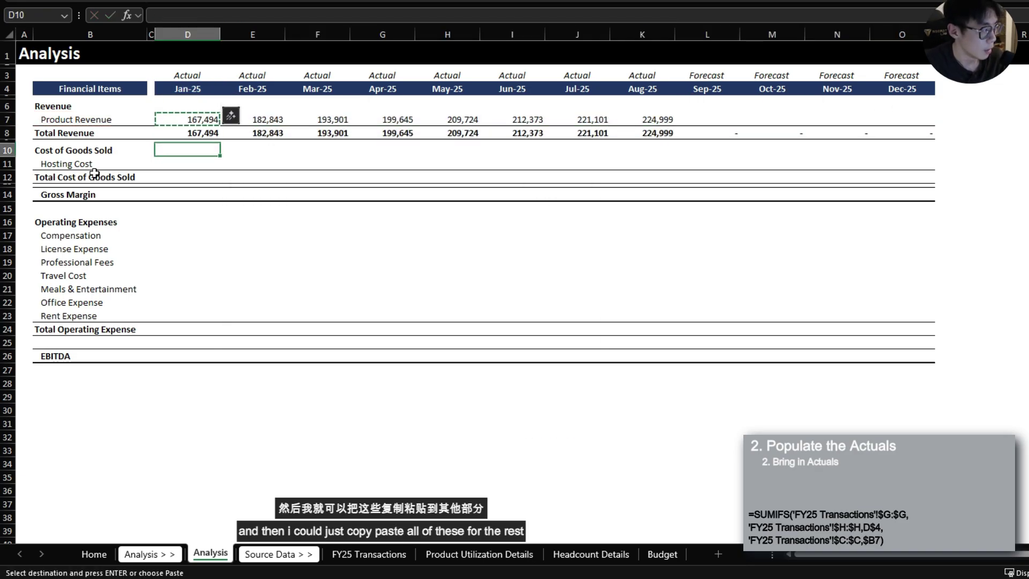
key("ctrl+v")
- Fill the Hosting Cost formula from January across to August 2025
key("ctrl+c")
key("shift+Right")
key("shift+Right")
key("shift+Right")
key("shift+Right")
key("shift+Right")
key("shift+Right")
key("shift+Right")
key("shift+Right")
key("shift+Right")
key("shift+Right")
key("shift+Right")
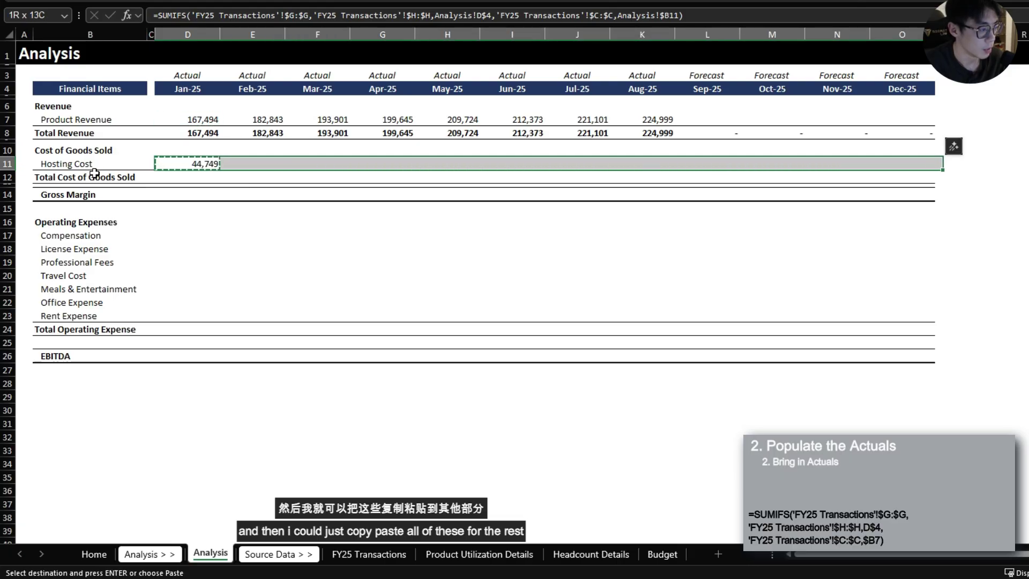
key("shift+Left")
key("shift+Left")
key("shift+Left")
key("shift+Left")
key("ctrl+r")
- Copy the Total Revenue formulas for January–December into the Total Cost of Goods Sold row
key("Up")
key("Up")
key("Up")
key("ctrl+shift+Right")
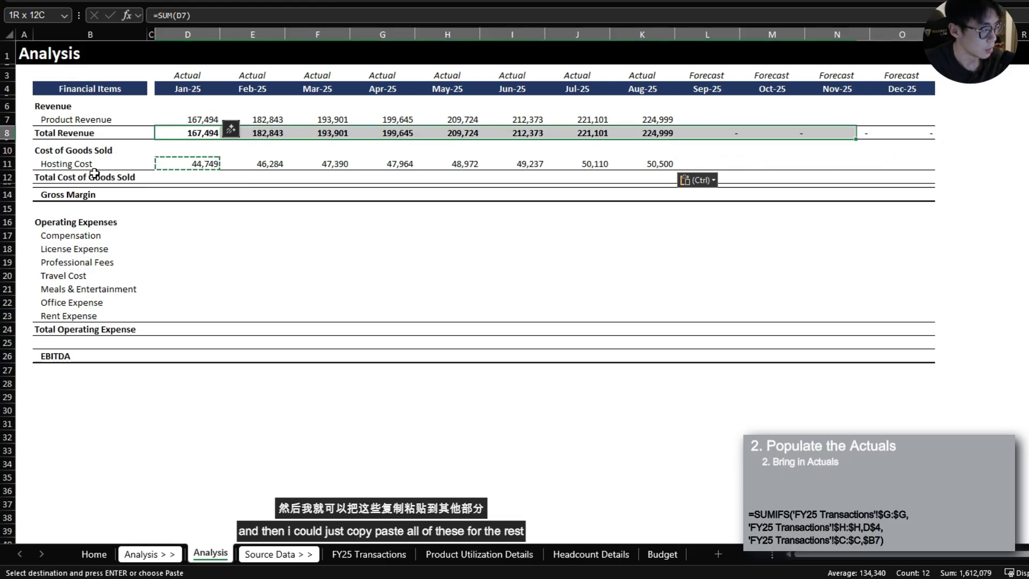
key("ctrl+c")
key("Down")
key("Down")
key("Down")
key("Down")
key("ctrl+v")
key("Left")
key("Right")
- Fill the remaining P&L rows from Gross Margin to EBITDA, with SUMIFS actuals for January–August operating expenses
key("Down")
key("Down")
key("Escape")
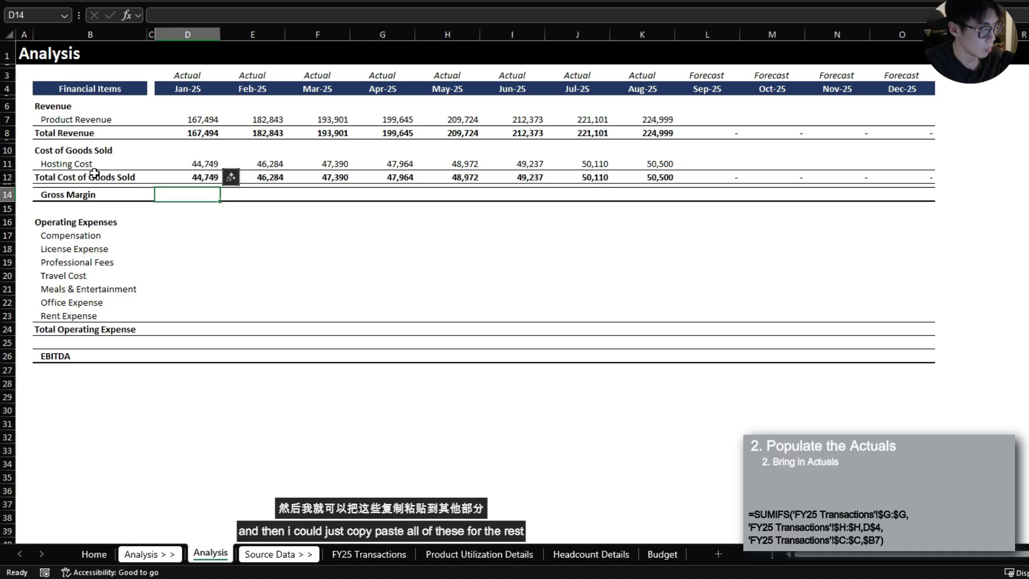
key("Down")
key("Down")
key("Down")
key("Down")
key("Down")
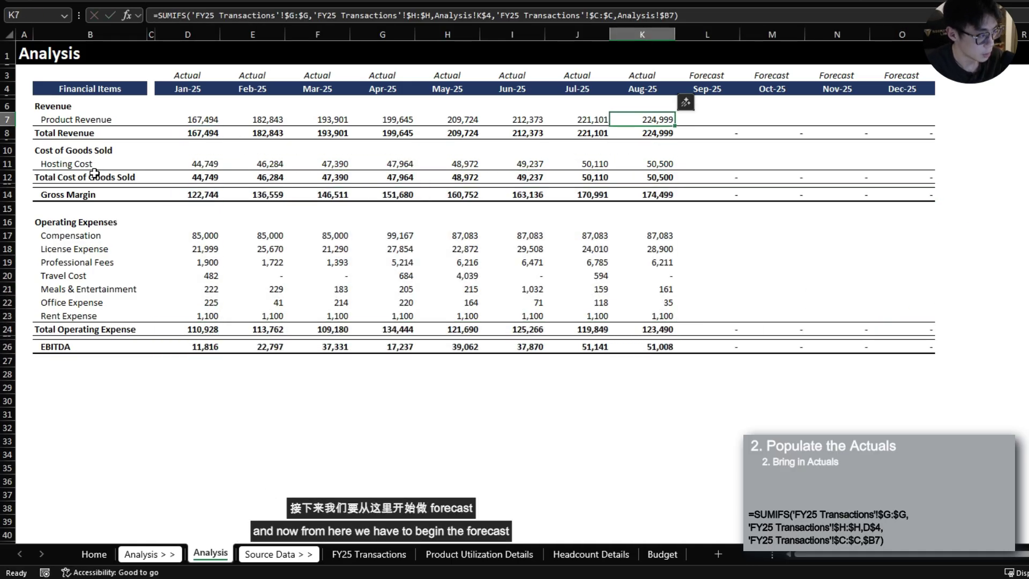
- Inspect the September 2025 forecast header in L4 and go to its Product Revenue cell L7
key("Right")
key("Up")
key("Up")
key("Up")
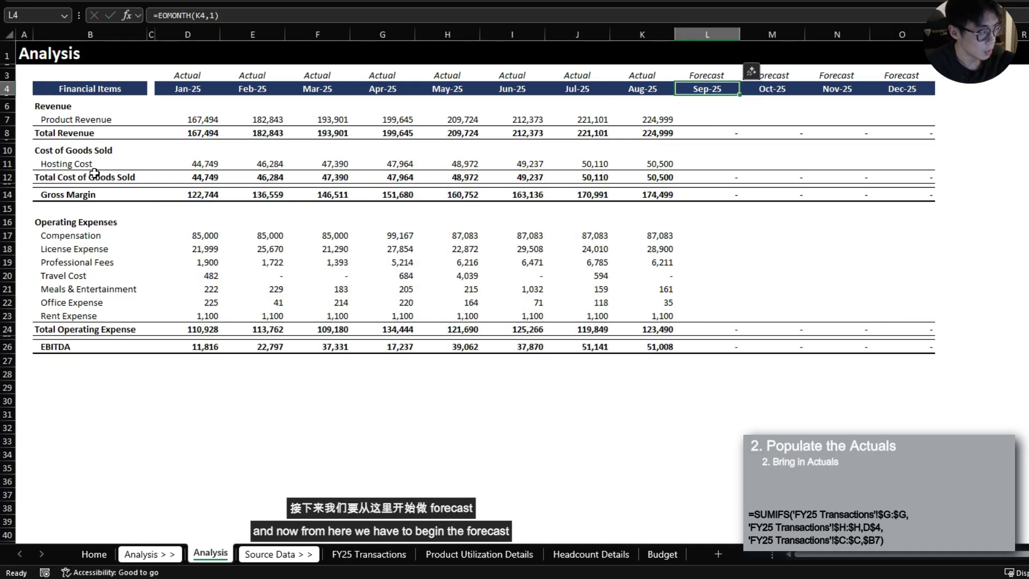
key("Down")
key("Down")
key("Down")
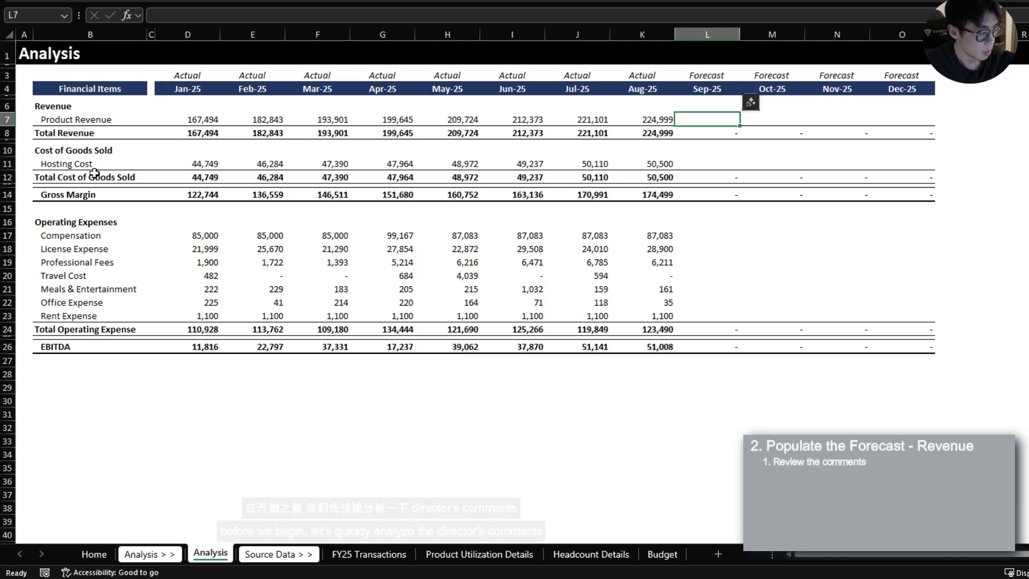
- Read the first of the Director's Comments on the Home sheet about gigabyte-based customer billing
key("ctrl+Page_Up")
key("ctrl+Page_Up")
key("Up")
key("Up")
key("Up")
key("Up")
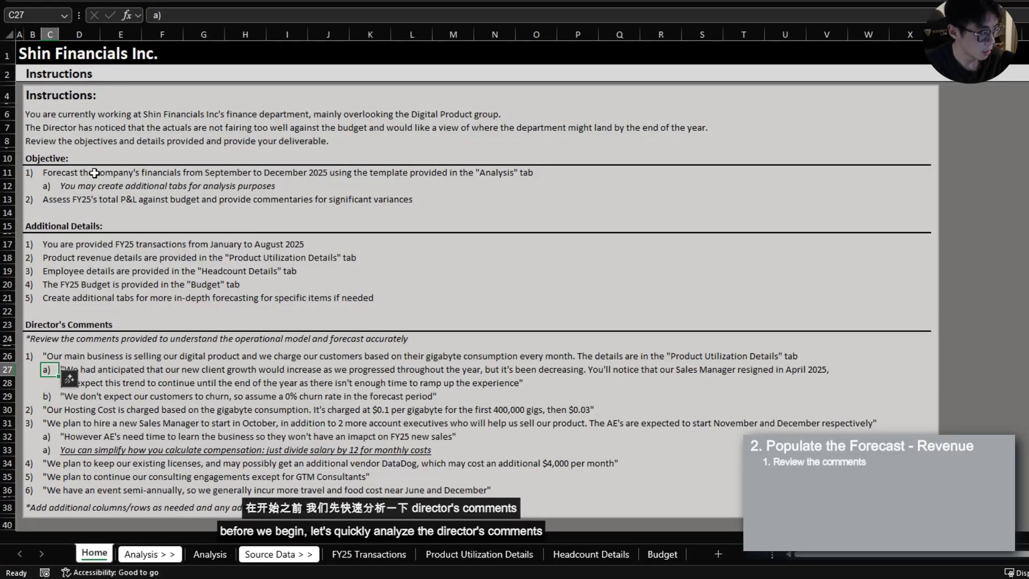
scroll(129, 155, "up", 1)
scroll(182, 314, "down", 1)
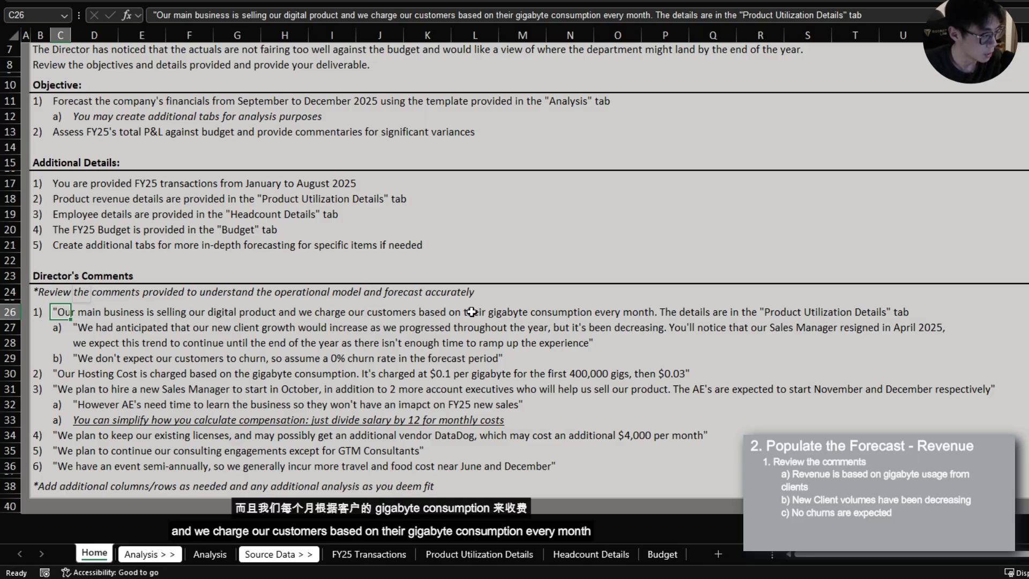
- Open the Product Utilization Details sheet and examine the User ID column
key("ctrl+Page_Down")
key("ctrl+Page_Down")
key("ctrl+Page_Down")
key("ctrl+Page_Down")
key("ctrl+Page_Down")
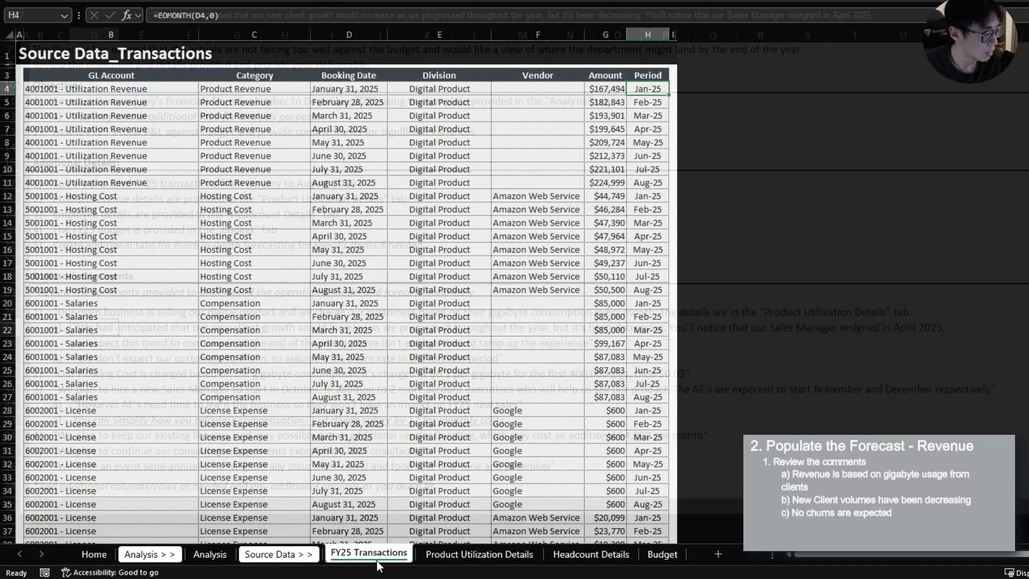
left_click(384, 280)
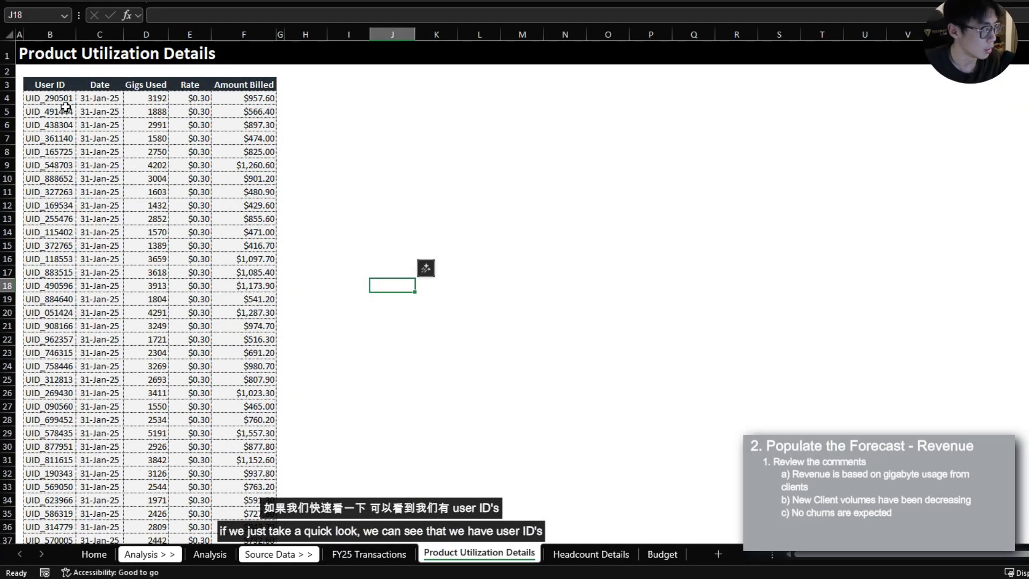
scroll(66, 106, "up", 1)
left_click(57, 82)
key("ctrl+space")
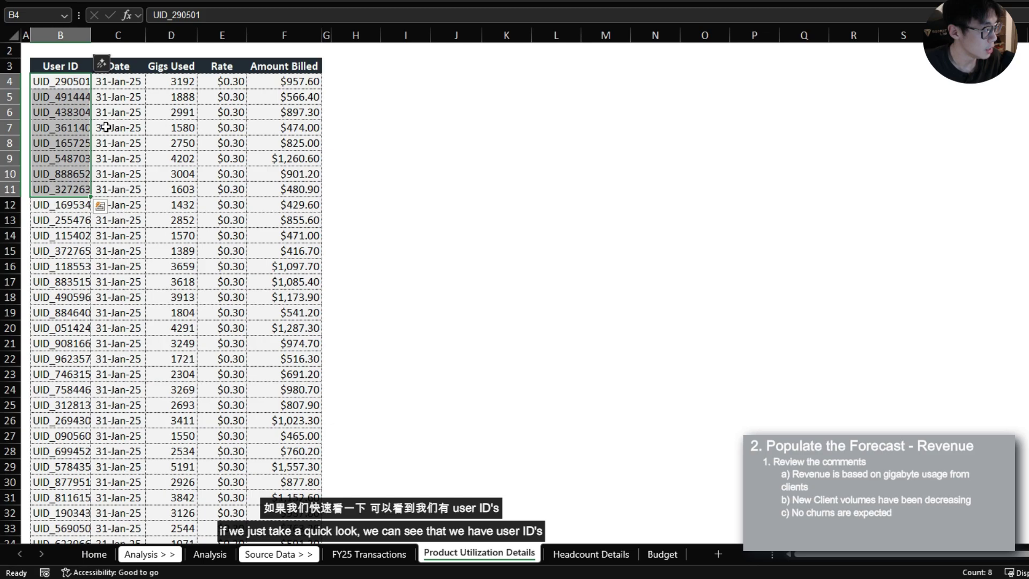
- Examine the Date, Gigs Used, Rate and Amount Billed columns of the utilization data
key("Right")
key("Right")
key("Right")
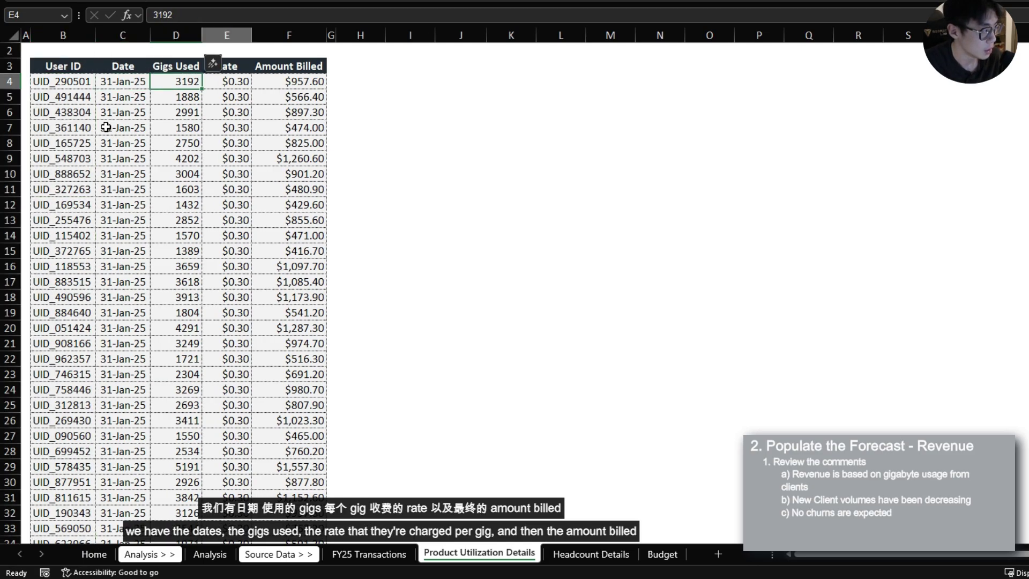
key("Left")
key("Right")
key("Right")
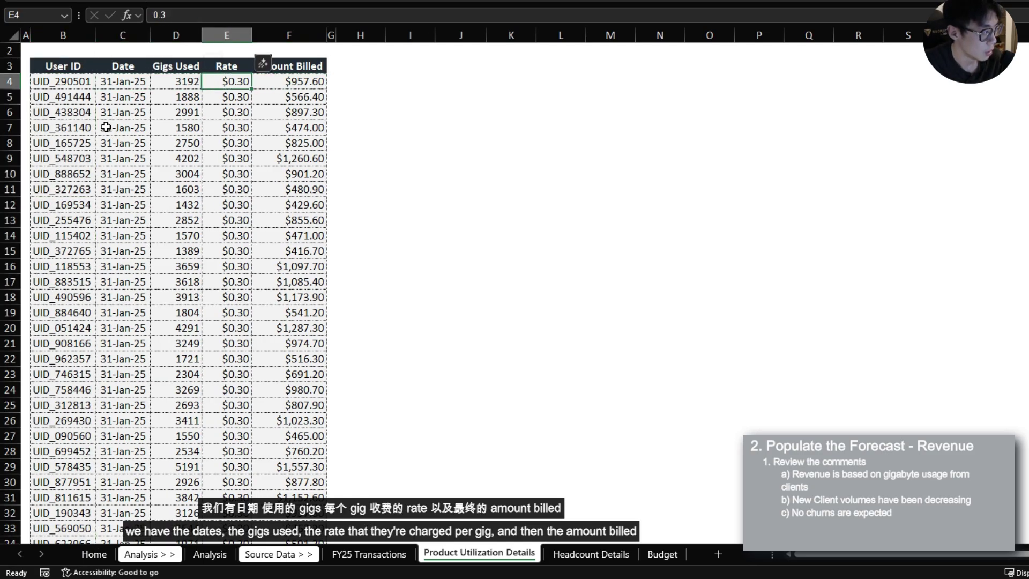
key("Right")
key("Right")
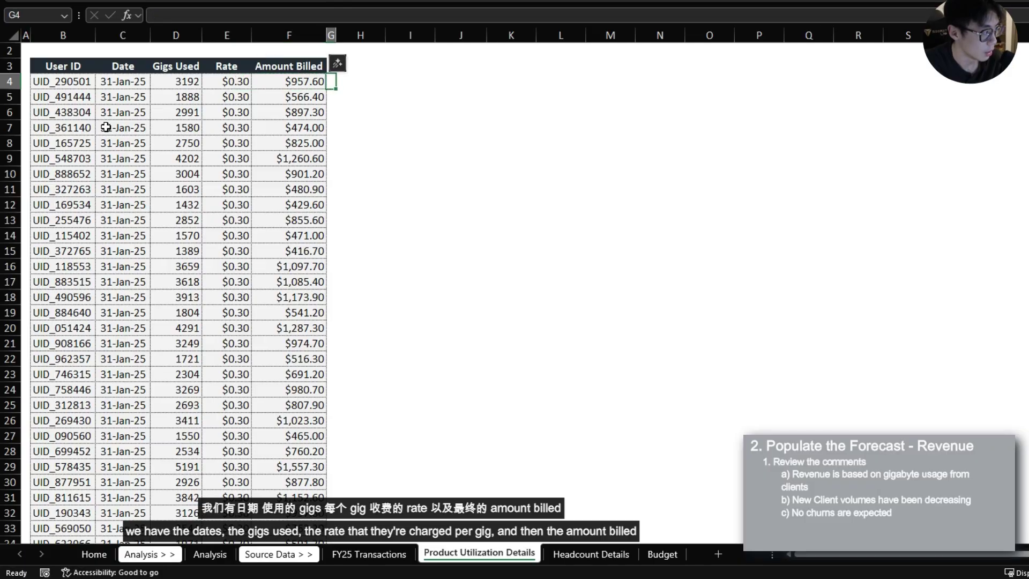
key("Left")
key("Right")
- Read the director's comment on new client growth and the Sales Manager's resignation on the Home sheet
key("ctrl+Page_Up")
key("ctrl+Page_Up")
key("ctrl+Page_Up")
key("ctrl+Page_Up")
key("ctrl+Page_Up")
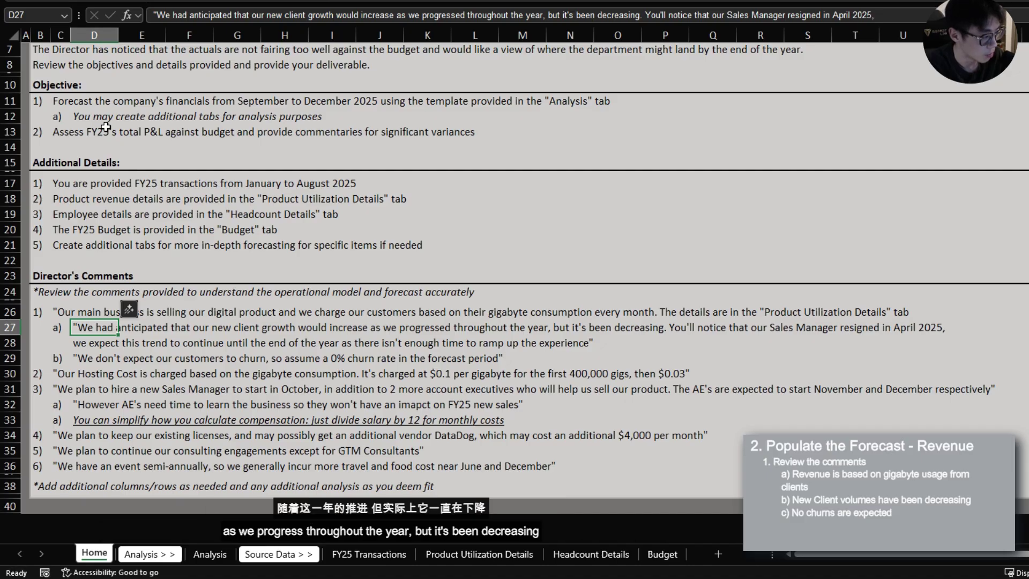
- Return to Product Utilization Details and survey the extent of its records from the first January row
key("ctrl+Page_Down")
key("ctrl+Page_Down")
key("ctrl+Page_Down")
key("ctrl+Page_Down")
key("ctrl+Page_Down")
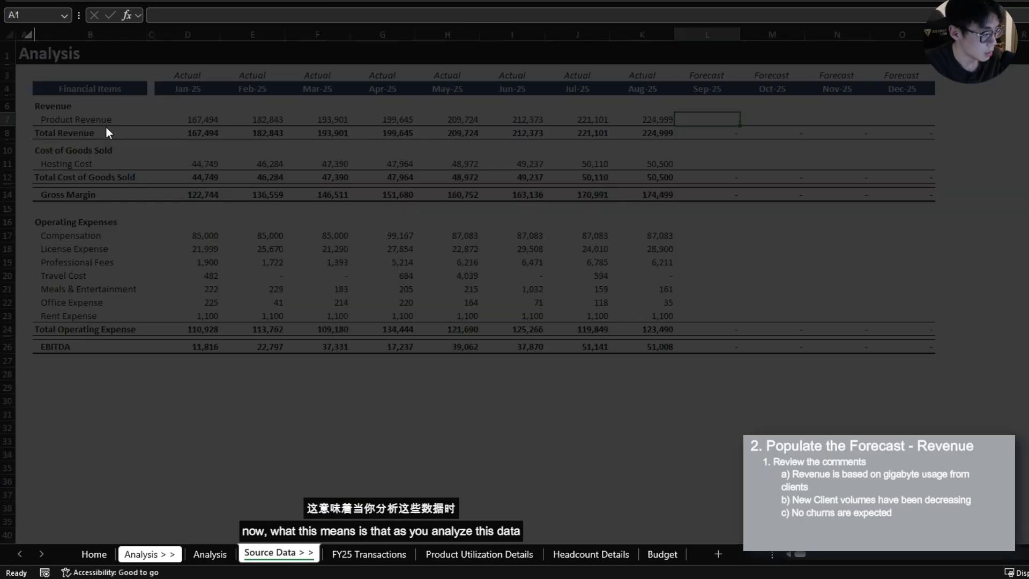
key("ctrl+Left")
key("ctrl+shift+Right")
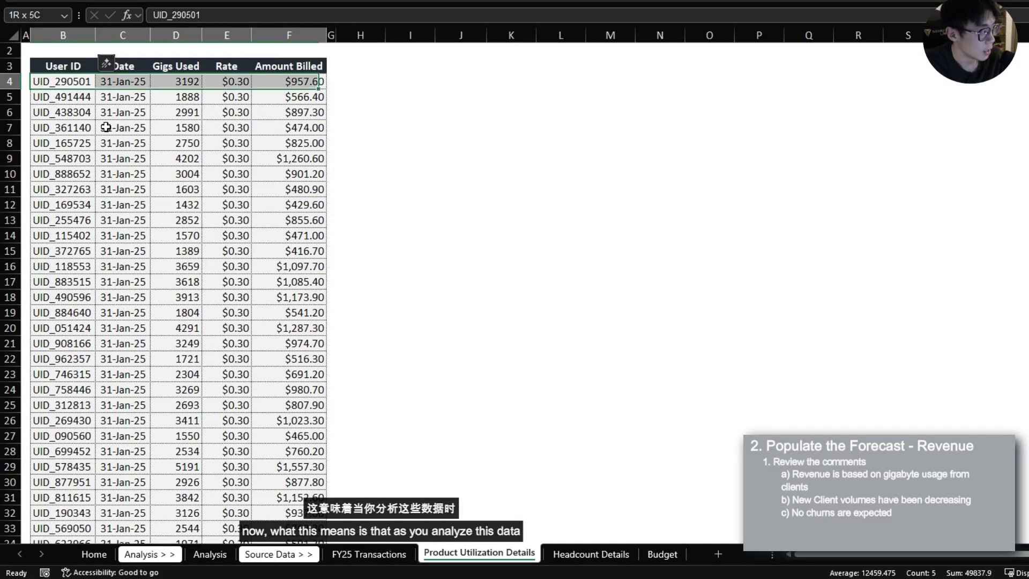
key("ctrl+shift+Down")
key("ctrl+Up")
key("Down")
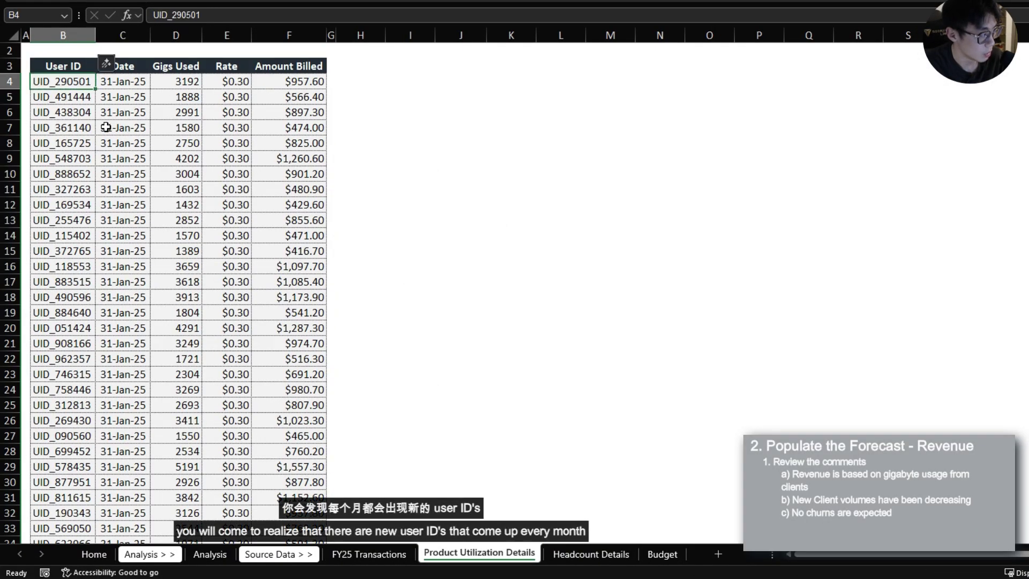
- Examine the January user IDs, and select all utilization records down to the last August 2025 row
key("shift+Down")
key("shift+Down")
key("shift+Down")
key("shift+Down")
key("shift+Down")
key("shift+Down")
key("shift+Down")
key("shift+Down")
key("shift+Down")
key("shift+Down")
key("shift+Down")
key("shift+Down")
key("shift+Down")
key("shift+Down")
key("shift+Down")
key("shift+Down")
key("shift+Down")
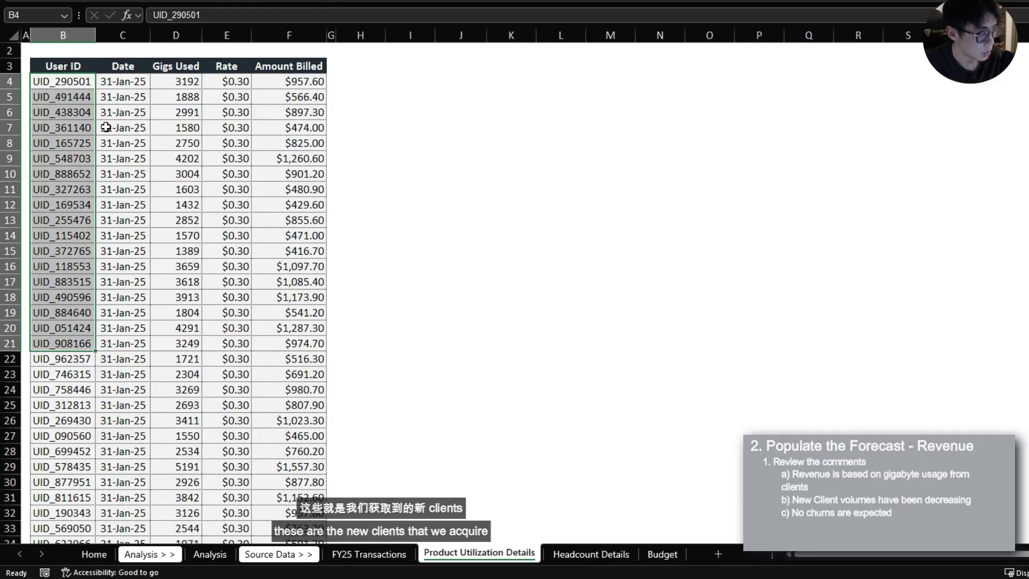
key("shift+BackSpace")
key("ctrl+shift+Right")
key("ctrl+shift+Down")
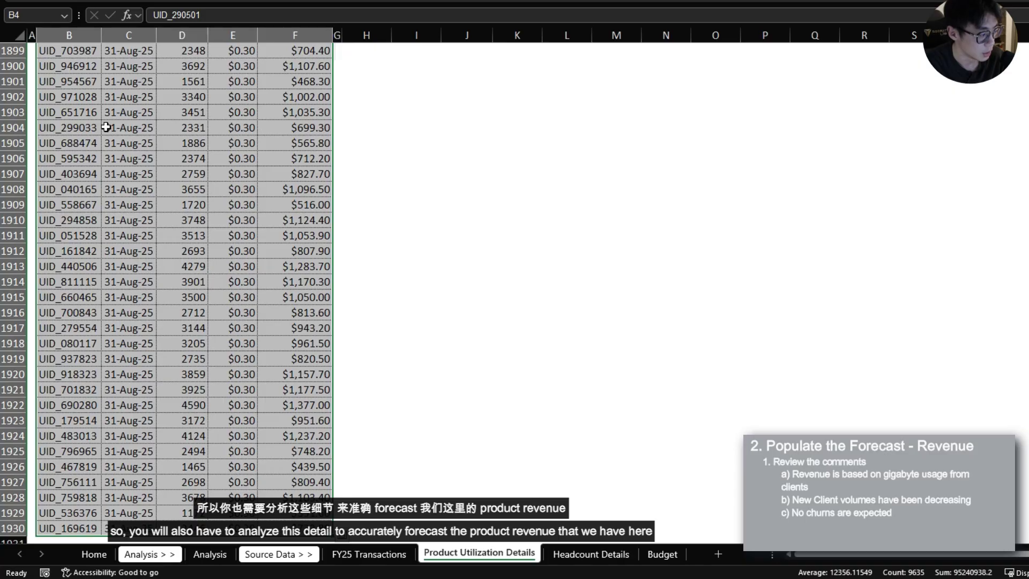
- Review the January–August Product Revenue actuals in row 7 of Analysis
key("ctrl+Page_Up")
key("ctrl+Page_Up")
key("ctrl+Page_Up")
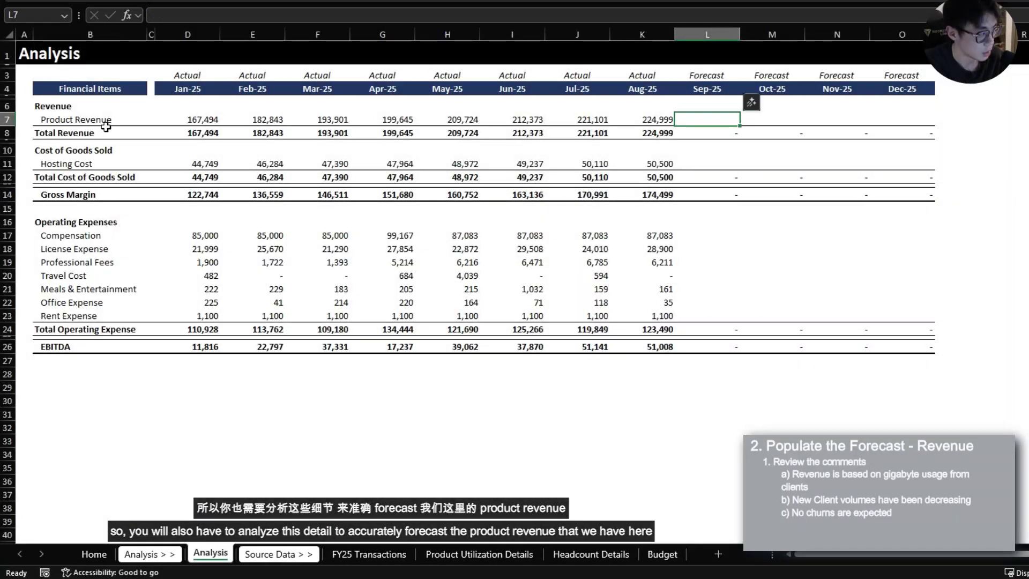
key("ctrl+Left")
key("ctrl+Left")
key("ctrl+shift+Right")
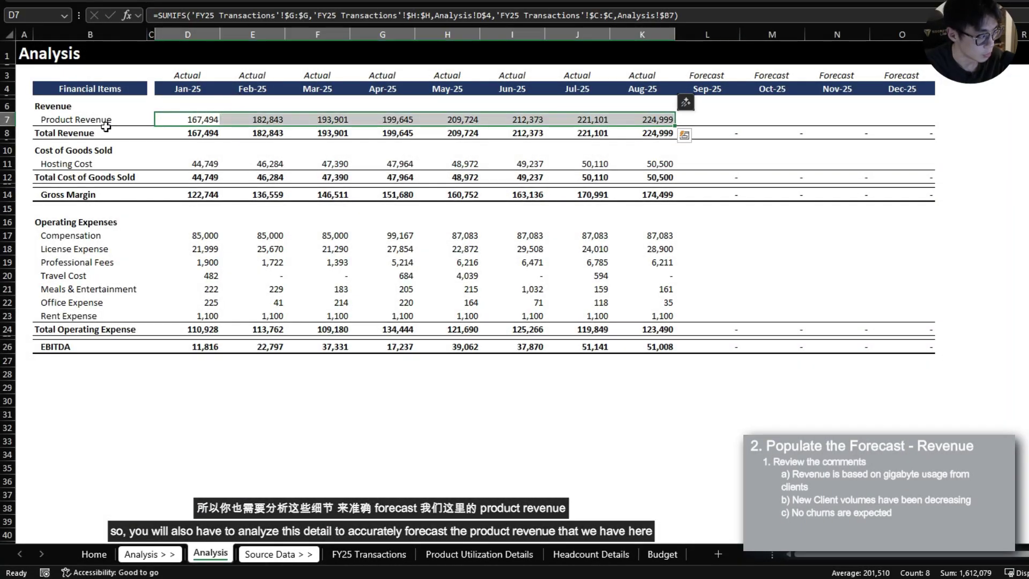
- Read the director's comment on customer churn and check the remaining comments on Home for revenue relevance
key("ctrl+Page_Up")
key("ctrl+Page_Up")
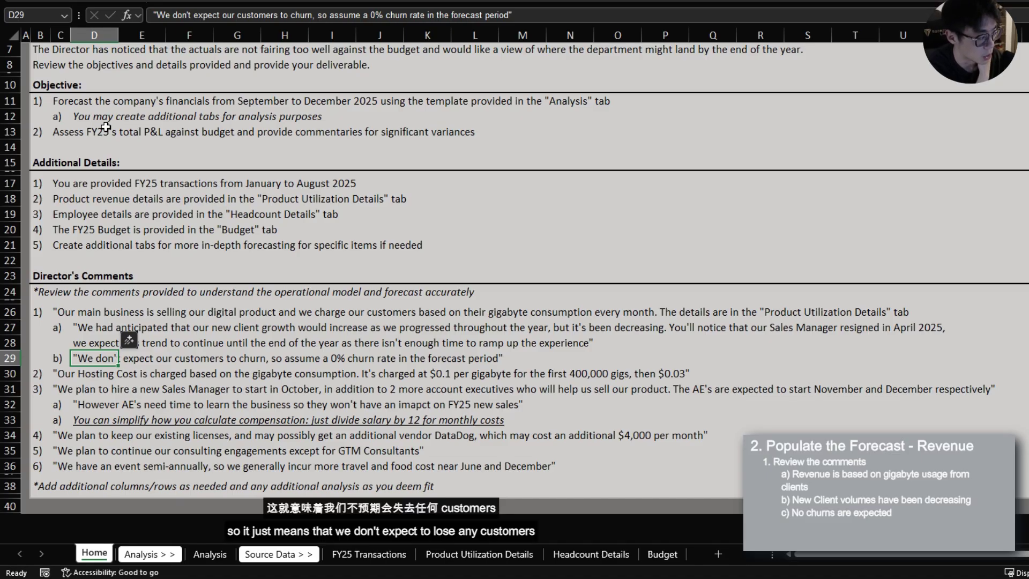
key("Left")
key("Down")
key("Down")
key("Down")
key("Down")
key("Down")
key("Down")
key("Down")
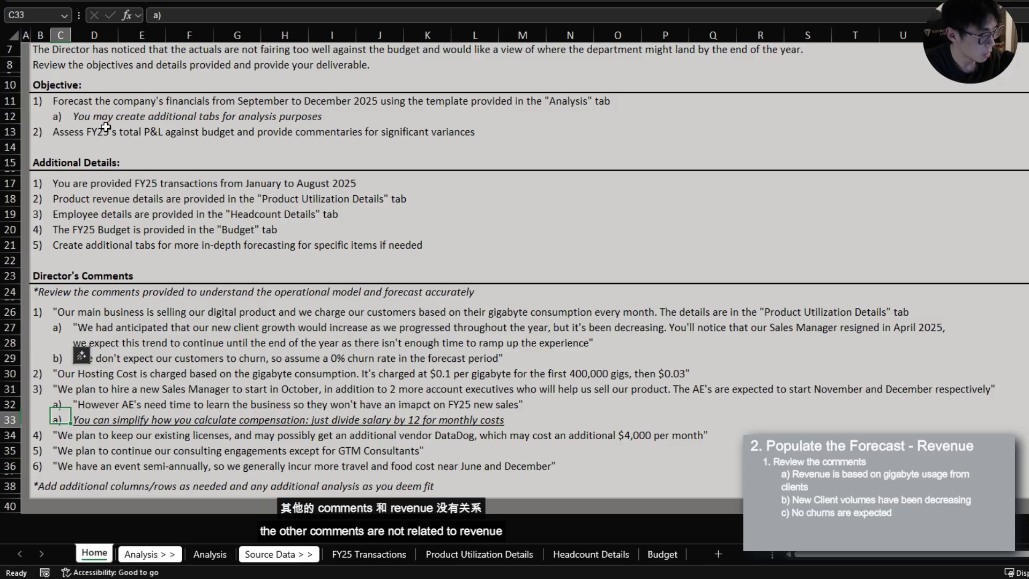
- Return to the Product Utilization Details sheet for the revenue analysis
key("ctrl+Page_Down")
key("ctrl+Page_Down")
key("ctrl+Page_Down")
key("ctrl+Page_Down")
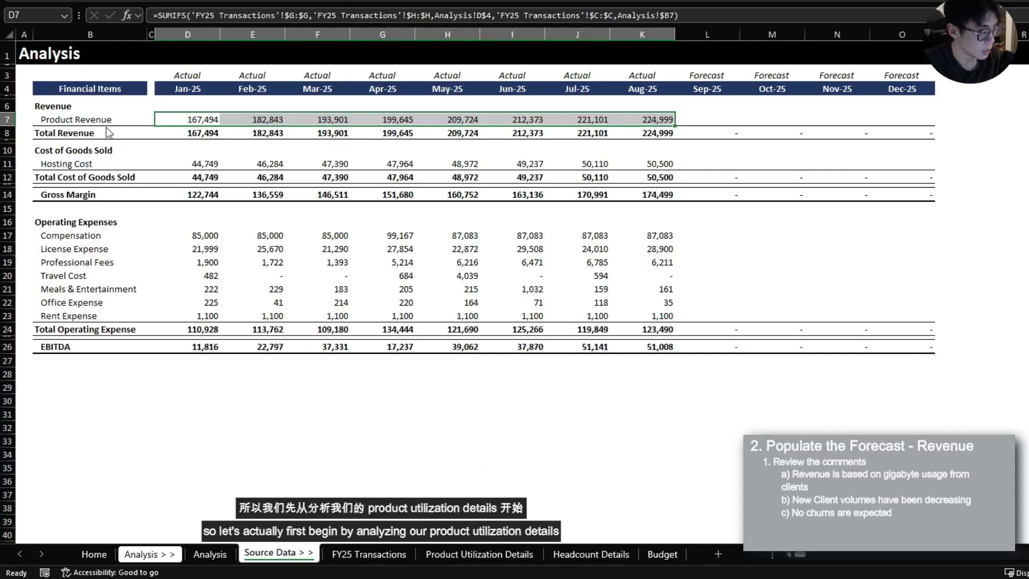
key("ctrl+Page_Down")
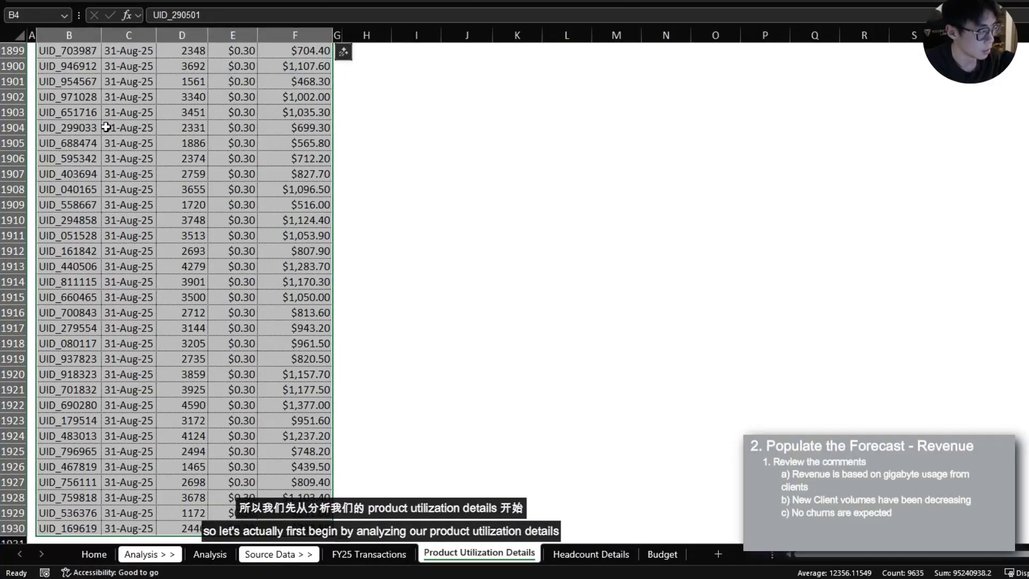
- Enter January 31, 2025 in K3, beside the utilization table, as the first month header of the revenue template
key("ctrl+Up")
key("Right")
key("Right")
key("Right")
key("Right")
key("Right")
key("Right")
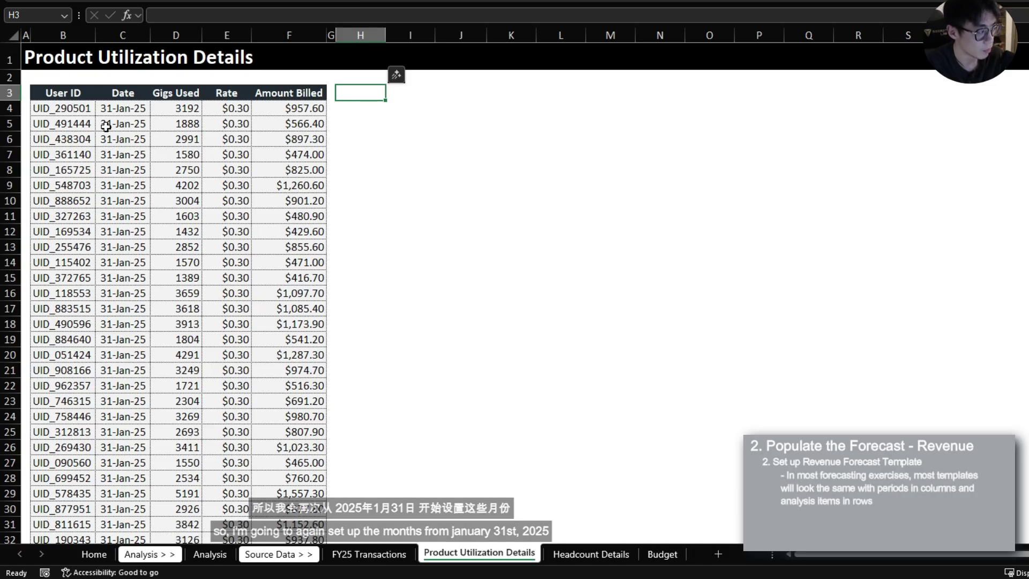
key("Right")
key("Right")
key("Right")
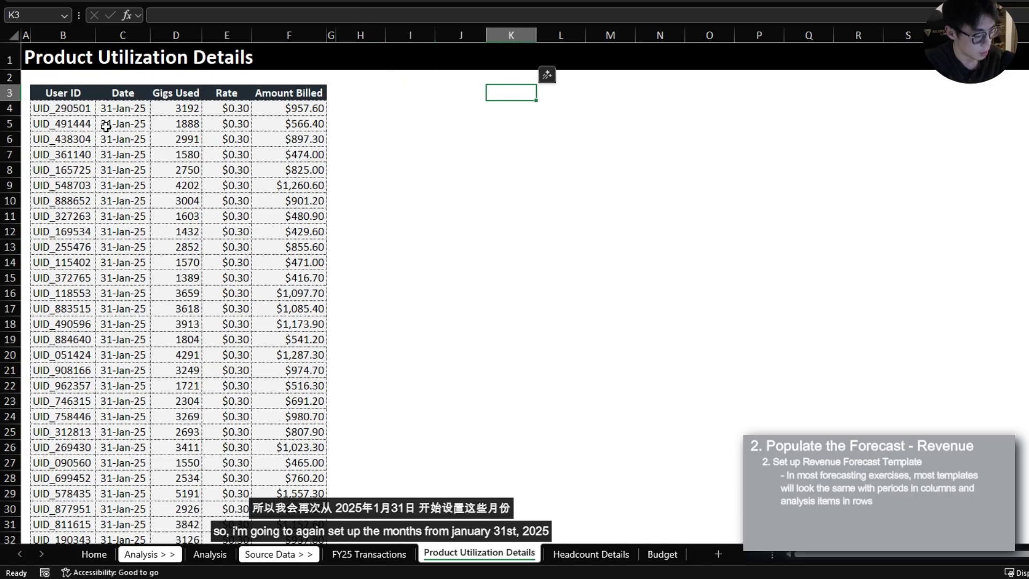
type("January 31,")
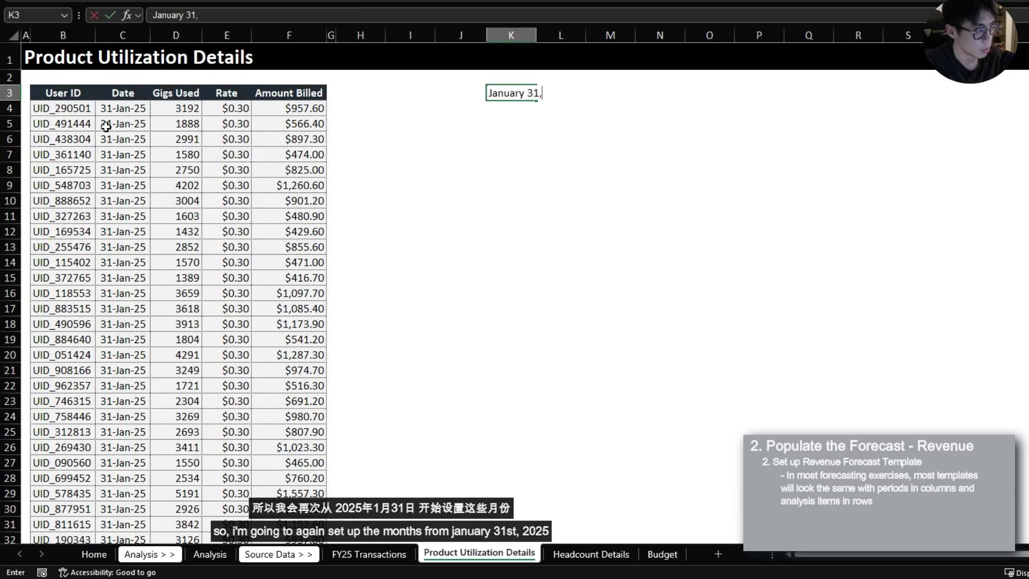
type(" 2025")
key("ctrl+Return")
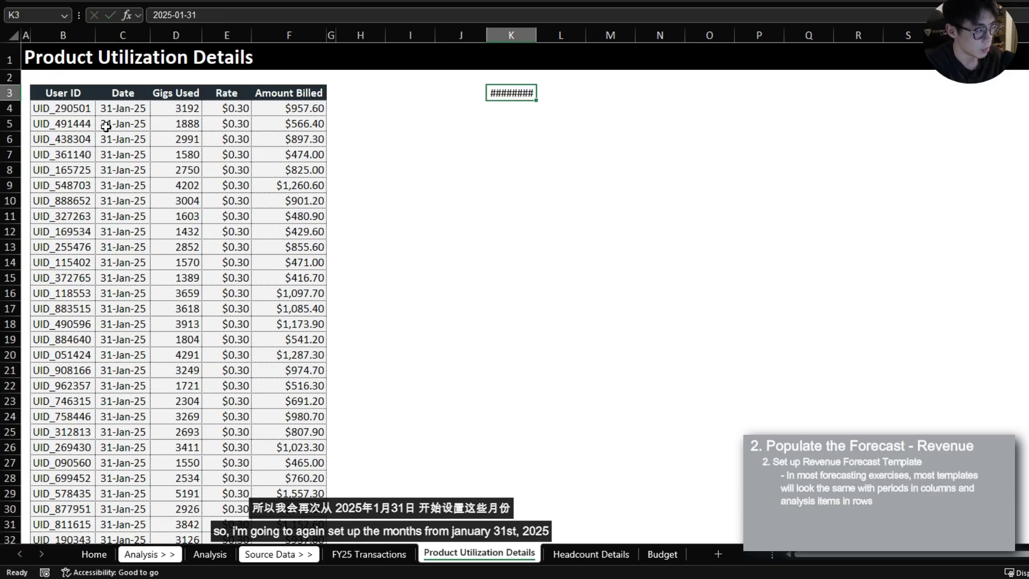
- Format the date header as mmm-yy and extend it monthly through Dec-25 with =EOMONTH(K3,1)
key("ctrl+1")
type("mmm-yy")
key("Return")
key("Right")
type("=EOMONTH(K3,1)")
key("ctrl+Return")
key("ctrl+c")
key("ctrl+v")
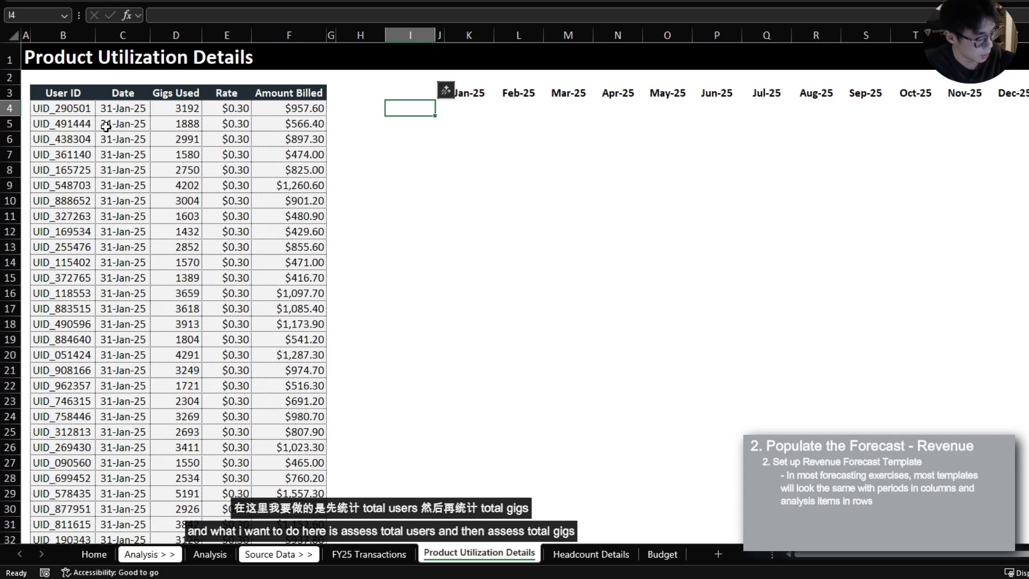
- Label the template rows Total Users in I4 and Total Gigs in I5
type("Total ")
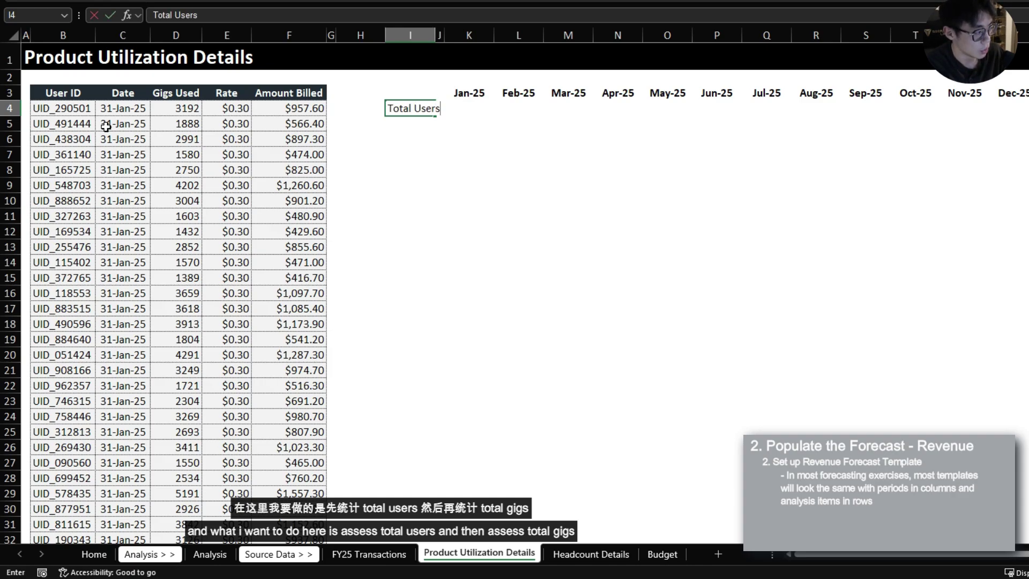
type("Users")
key("Return")
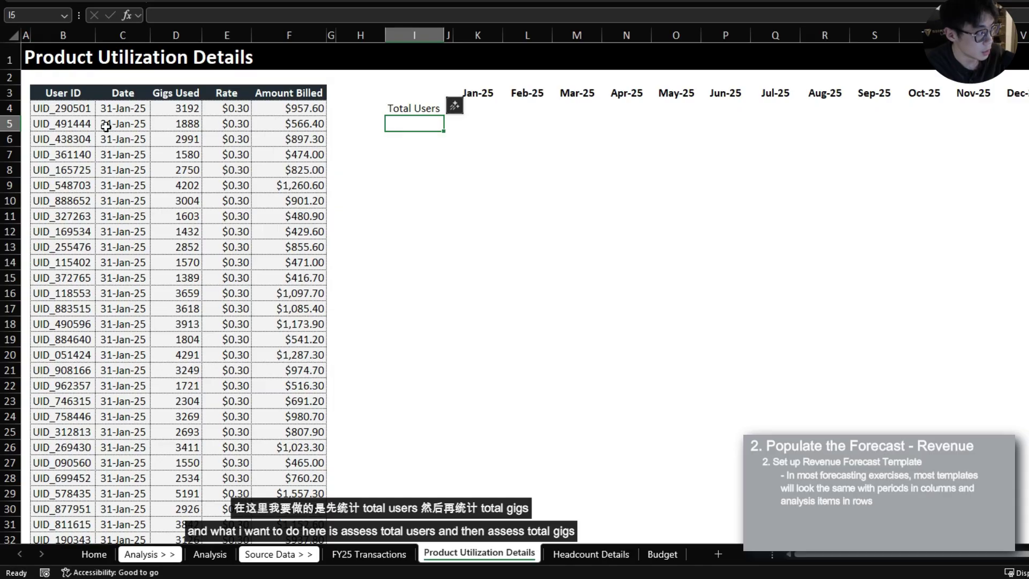
type("Total Gigs")
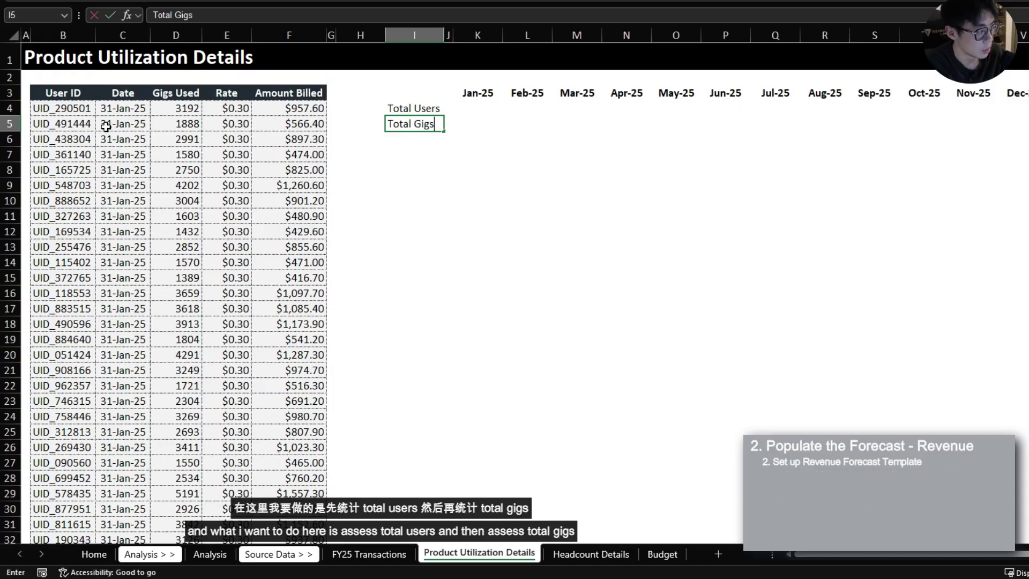
key("Return")
- Insert a new column directly after Amount Billed in the utilization table
key("Up")
key("Up")
key("Right")
key("Right")
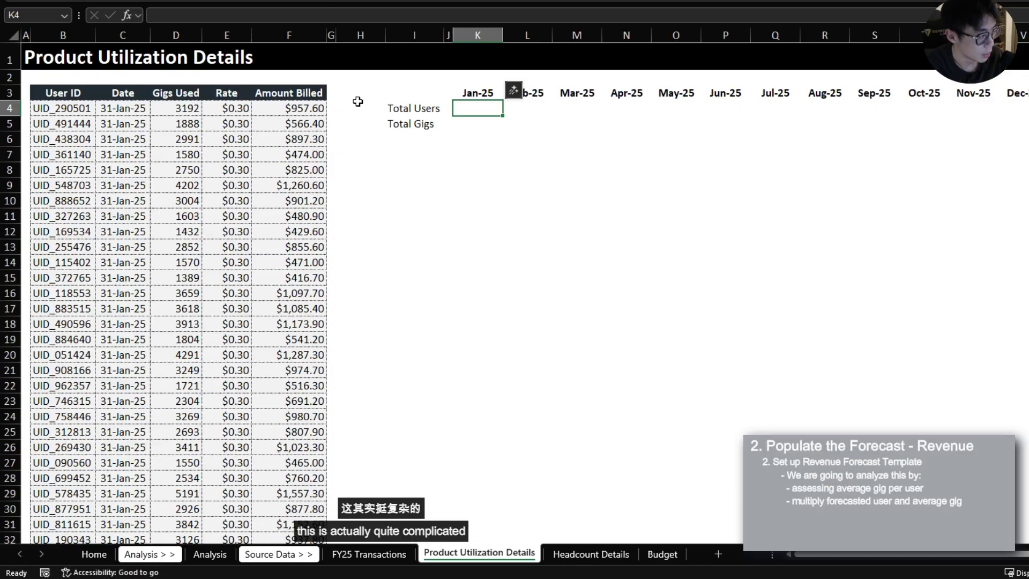
key("Left")
key("Left")
key("Left")
key("Left")
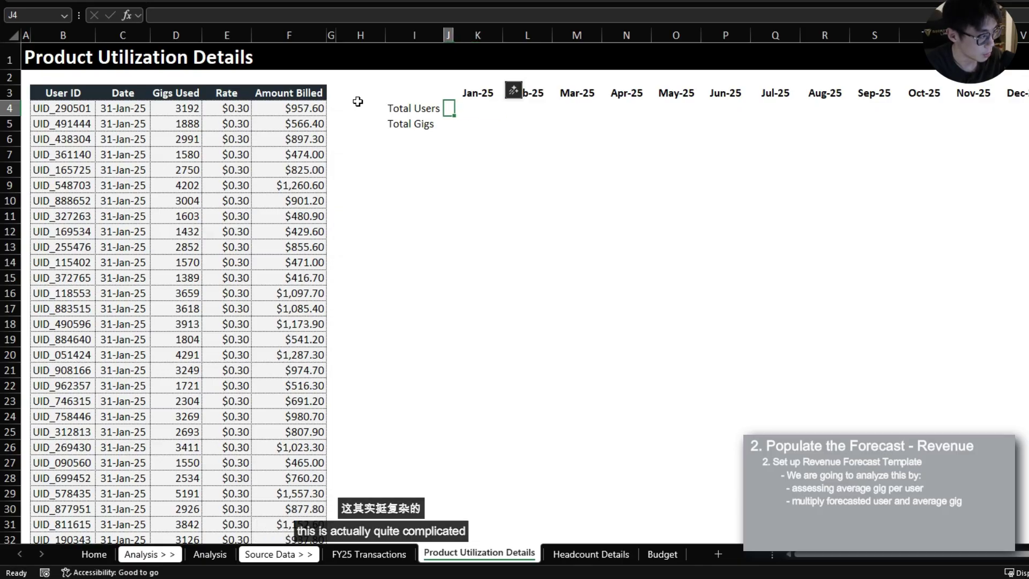
key("ctrl+space")
key("ctrl+shift+plus")
- Copy the Amount Billed header into the new column G and rename it Period
key("Up")
key("Left")
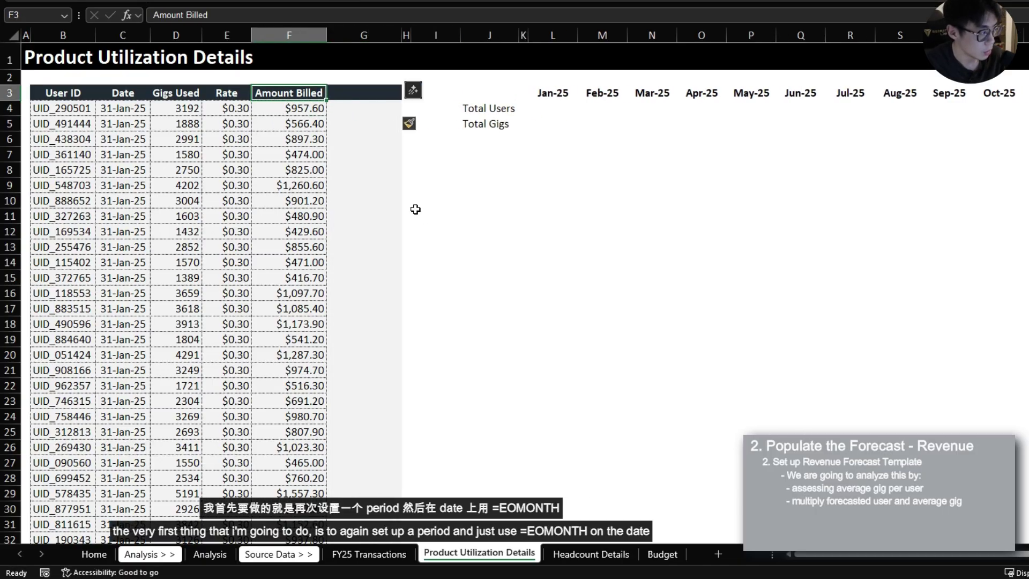
key("ctrl+c")
key("Right")
key("ctrl+v")
type("Period")
key("Return")
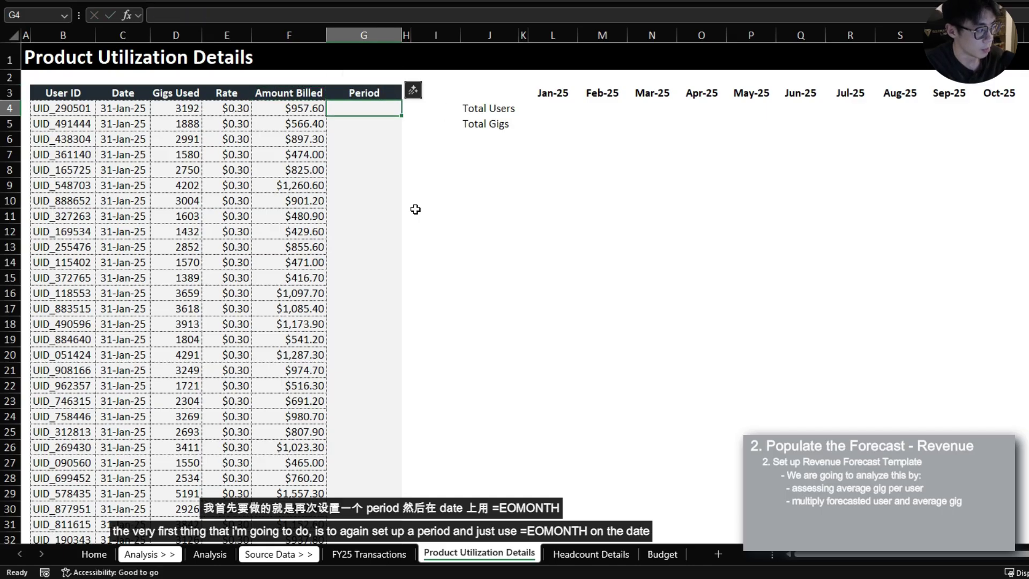
- Fill the Period column with the month-end of each record's date using =EOMONTH($C4,0)
type("=EOMONTH(")
key("Left")
key("Left")
key("Left")
key("Left")
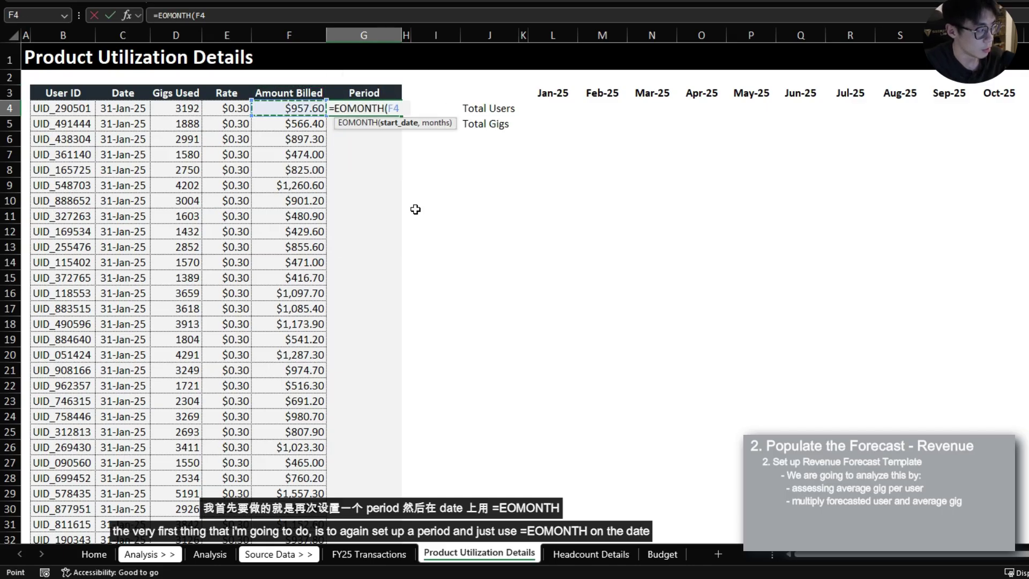
key("F4")
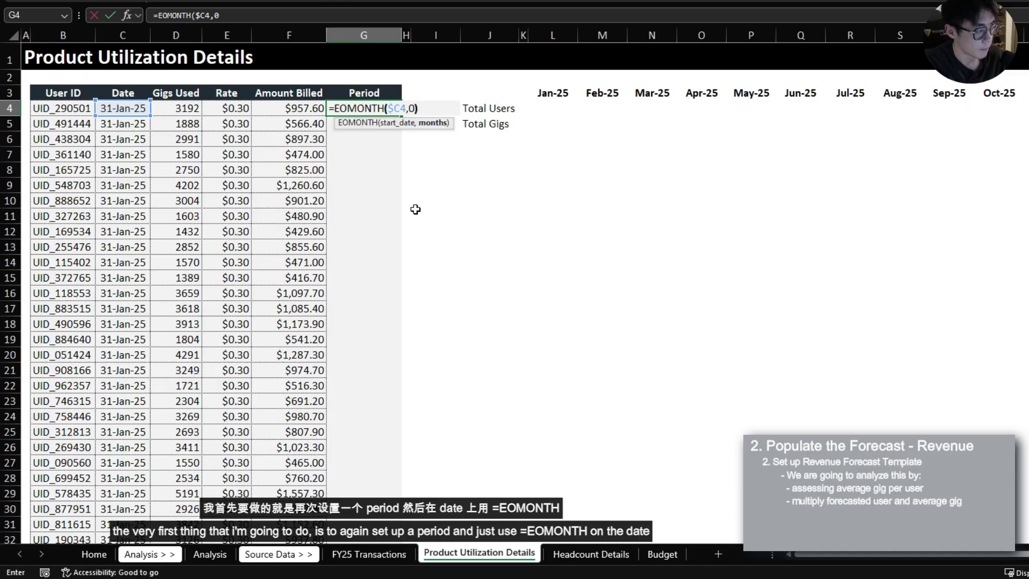
key("ctrl+Return")
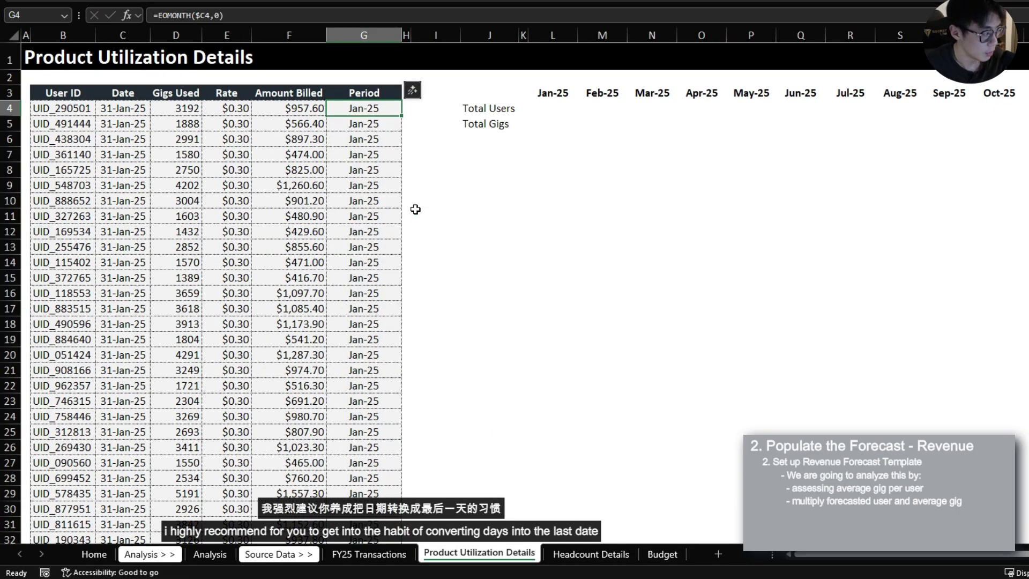
- Compare the Period values with the Date column and the month headers in row 3
left_click_drag(363, 110, 354, 263)
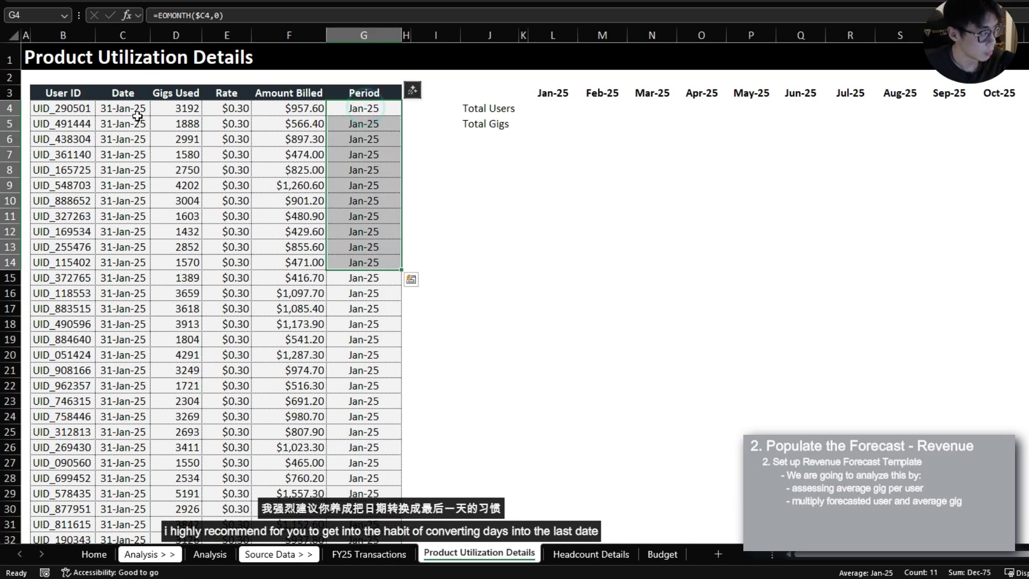
left_click(129, 111)
left_click(365, 109)
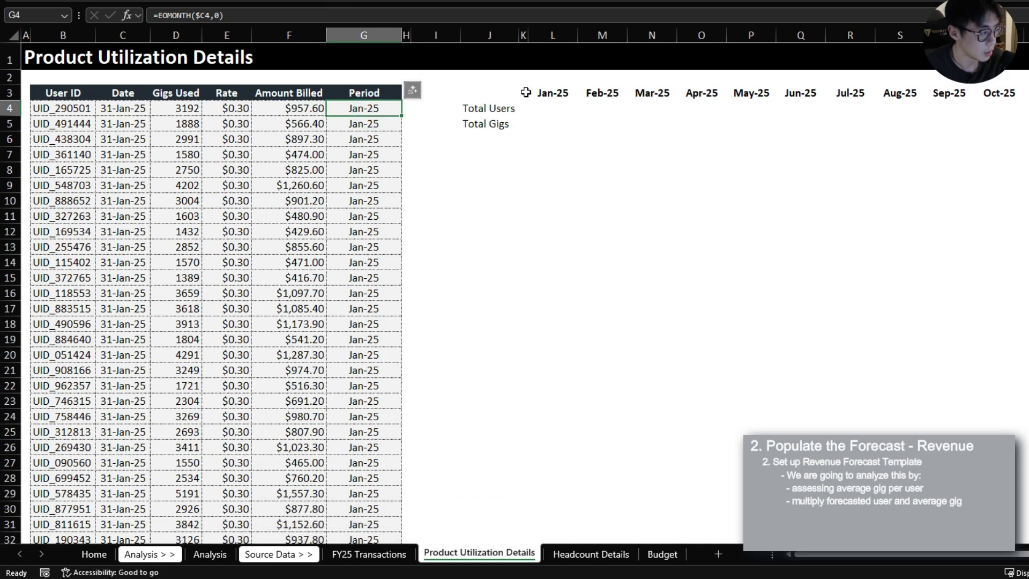
left_click(547, 92)
key("ctrl+shift+Right")
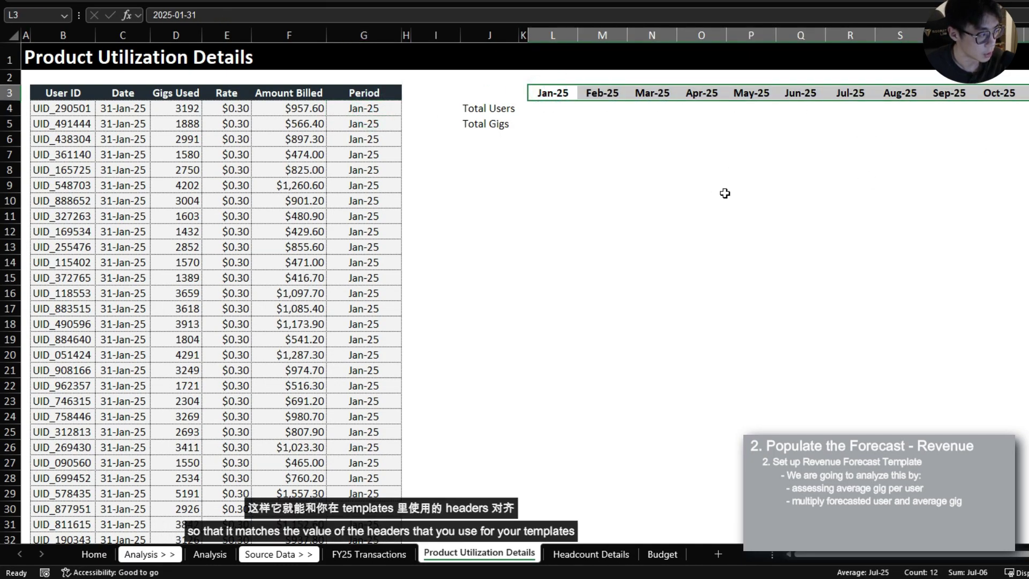
- Start a FILTER formula in January's Total Users cell L4 over the user IDs $B$4:$B$1930
left_click(561, 114)
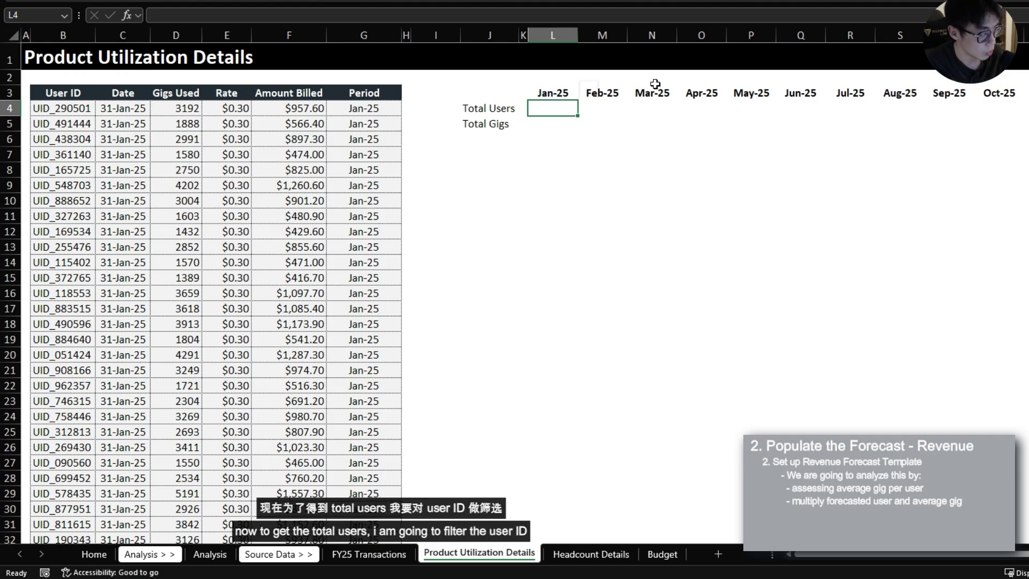
type("=FILTER(")
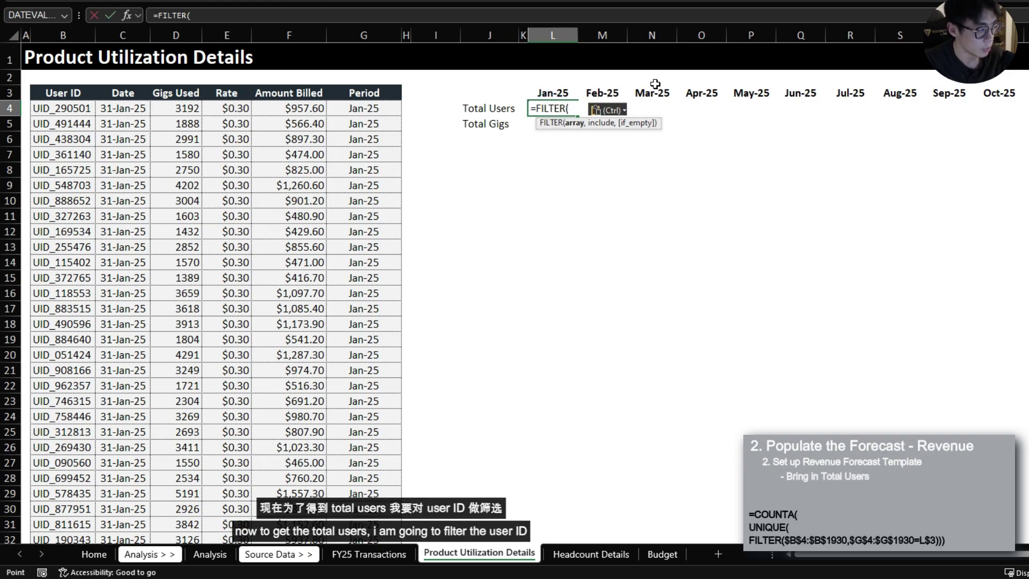
key("ctrl+Left")
key("ctrl+Left")
key("ctrl+shift+Down")
key("F4")
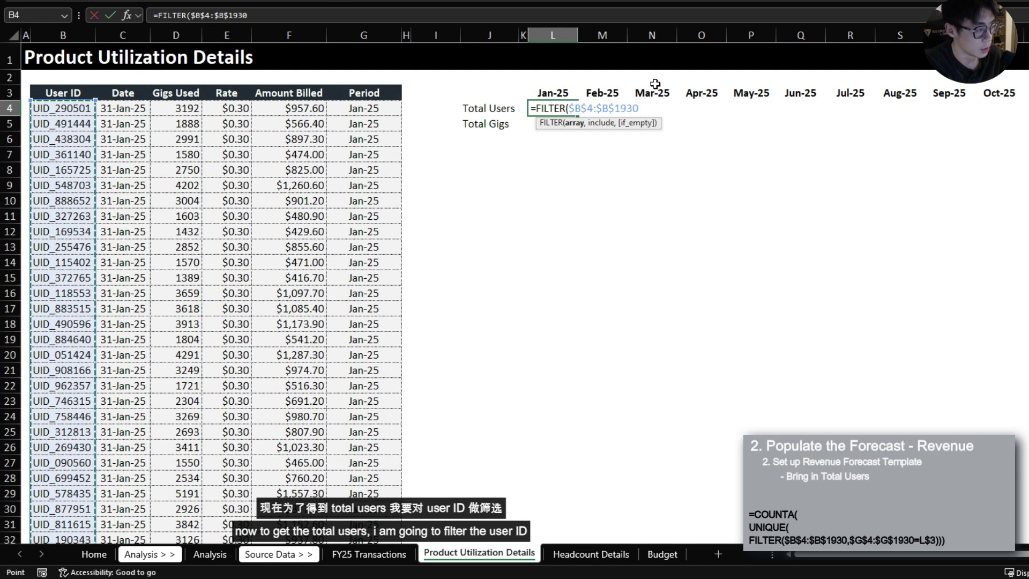
- Complete the January FILTER formula with the condition that the period $G$4:$G$1930 equals L$3
type(",")
key("ctrl+Left")
key("ctrl+Left")
key("Right")
key("Right")
key("Right")
key("Right")
key("Right")
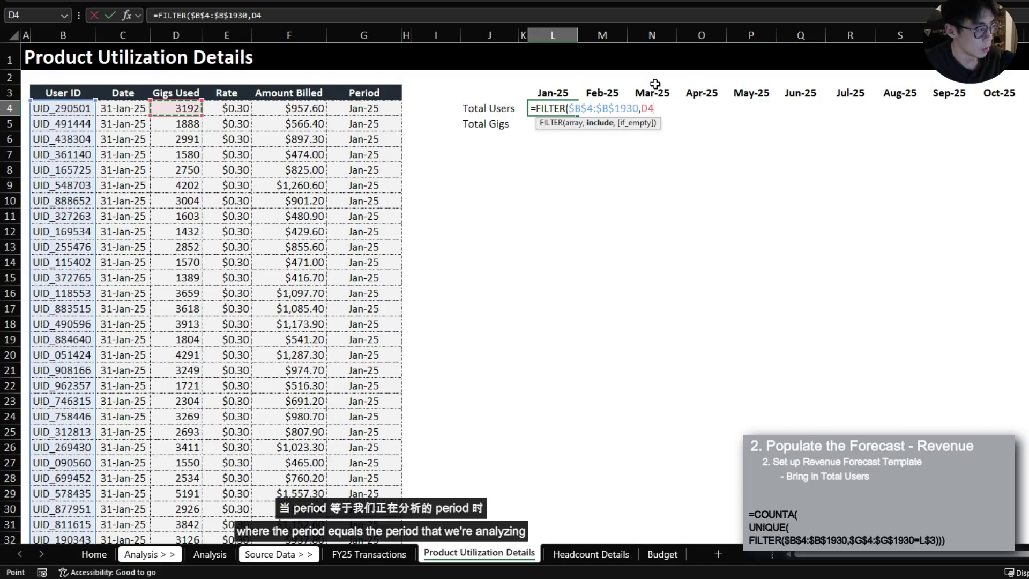
key("ctrl+shift+Down")
key("F4")
type("=")
key("Up")
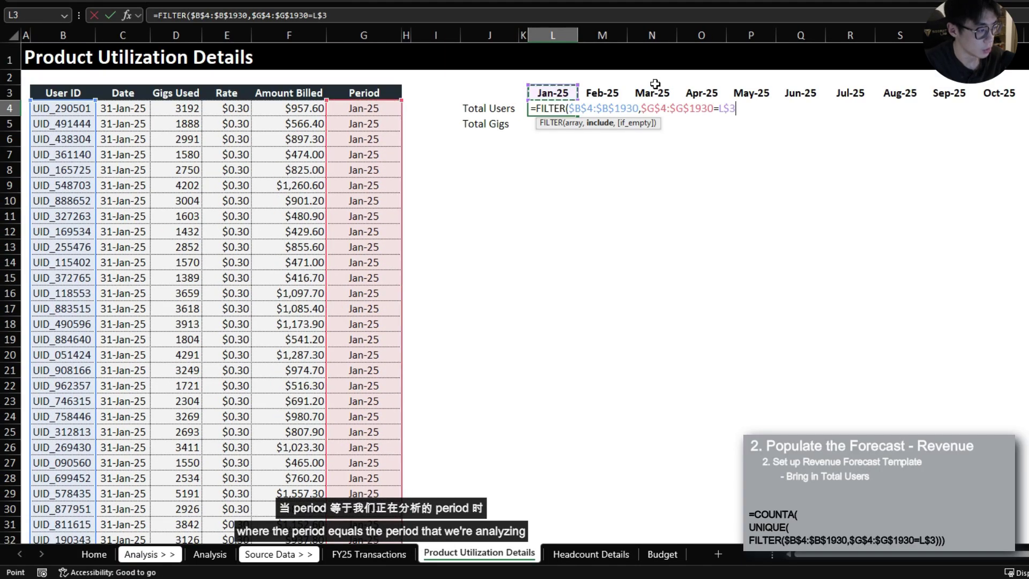
key("Return")
- Wrap the FILTER formula in L4 in UNIQUE to list only distinct January user IDs
key("Up")
key("F2")
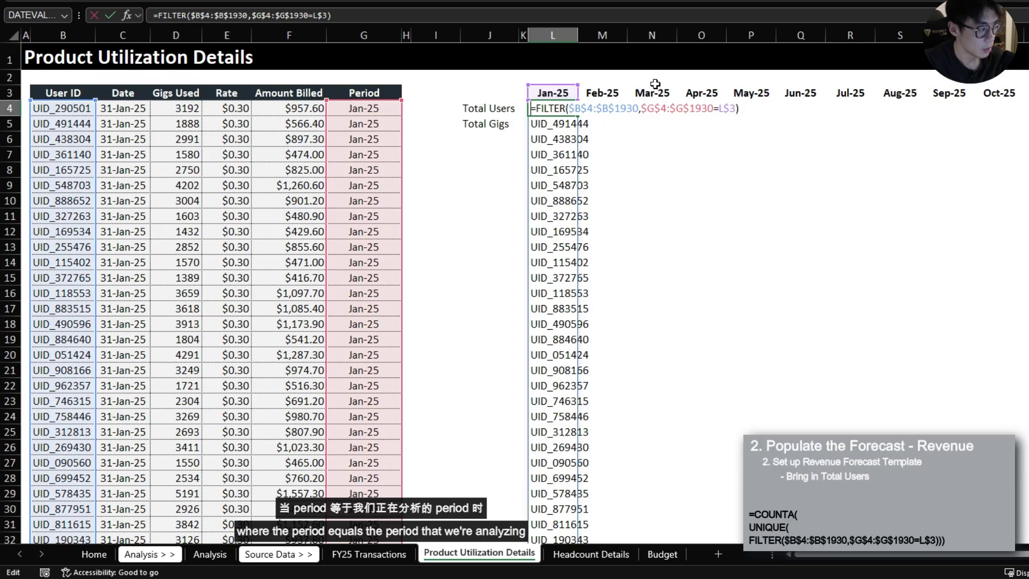
key("Home")
key("Right")
type("UNIQUE(")
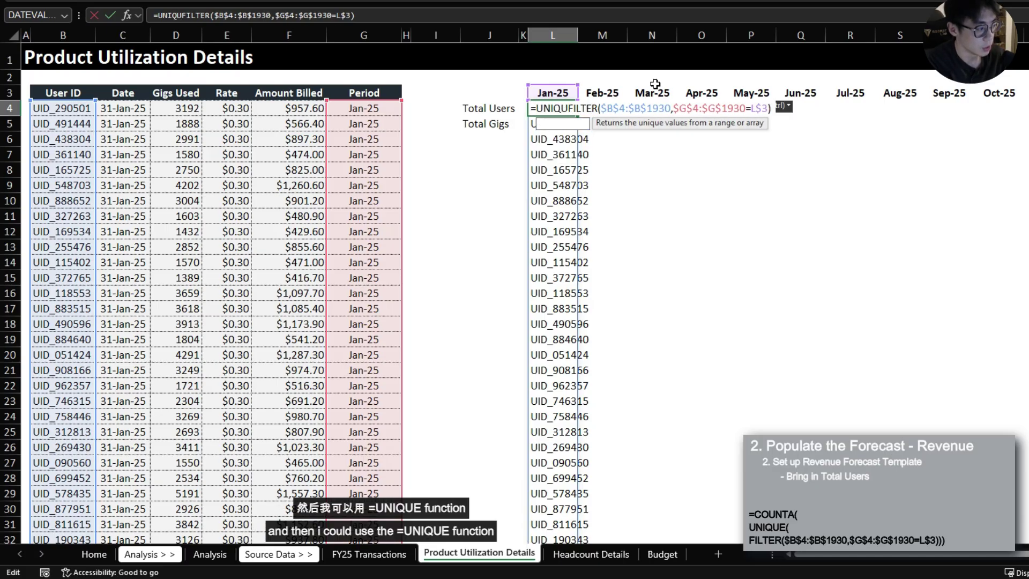
type(")")
key("Return")
- Review the full list of unique January user IDs and the formula that produces it
key("Up")
key("ctrl+shift+Down")
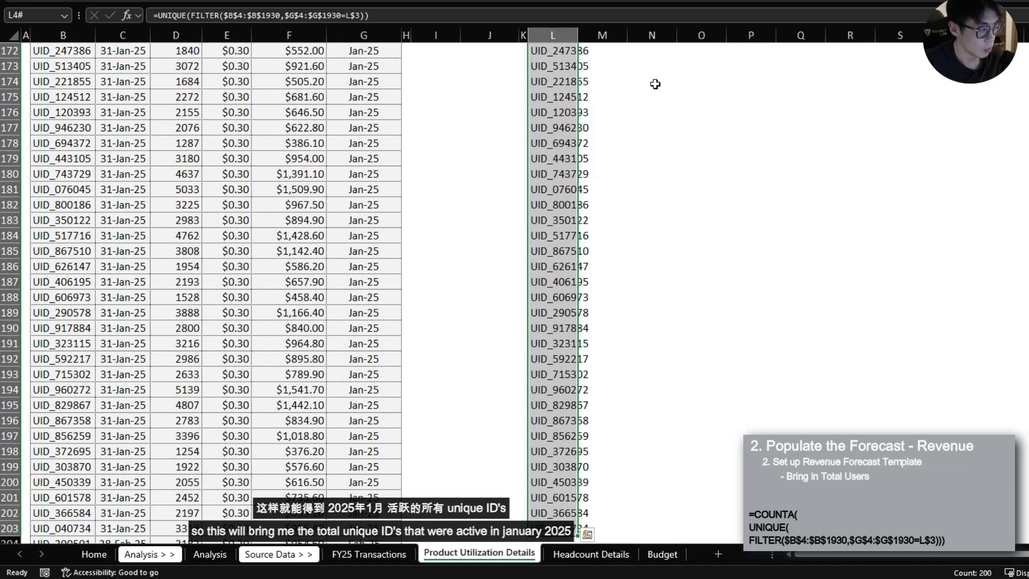
key("ctrl+Up")
key("Down")
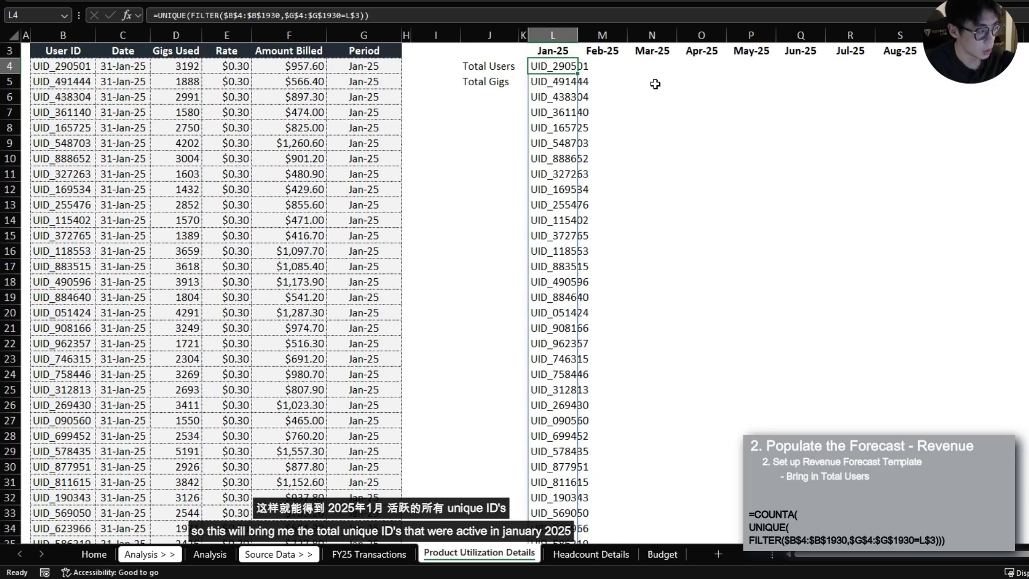
scroll(654, 84, "up", 1)
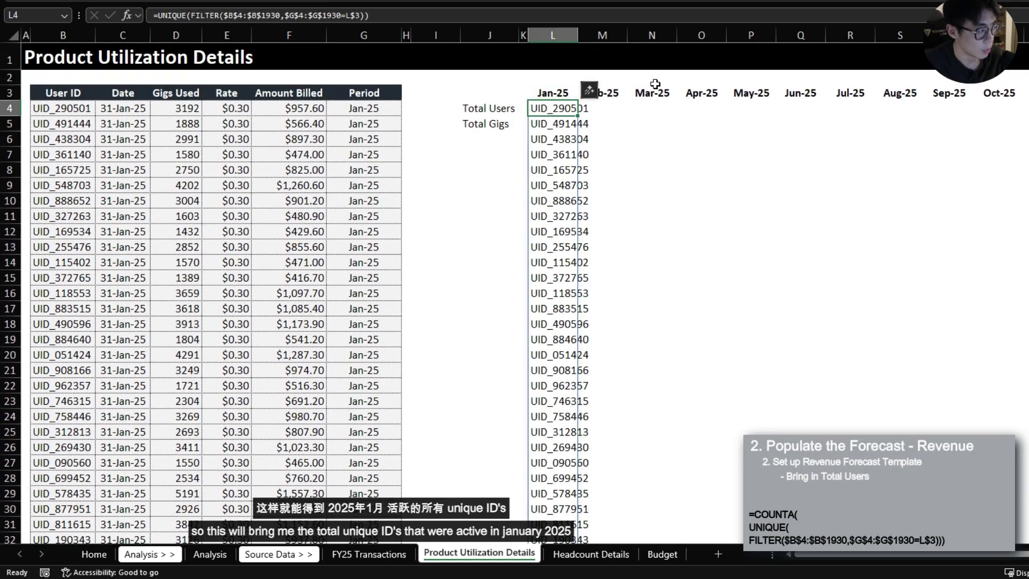
key("F2")
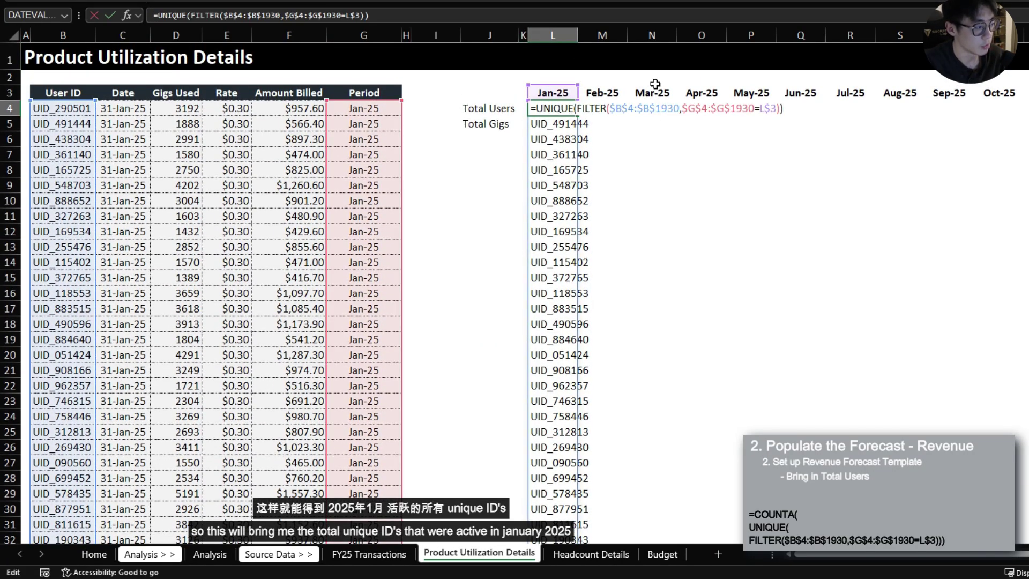
key("Escape")
- Check the Amount Billed filter values for zero billings, and remove the table filters
key("ctrl+Left")
key("ctrl+Left")
key("Up")
key("Left")
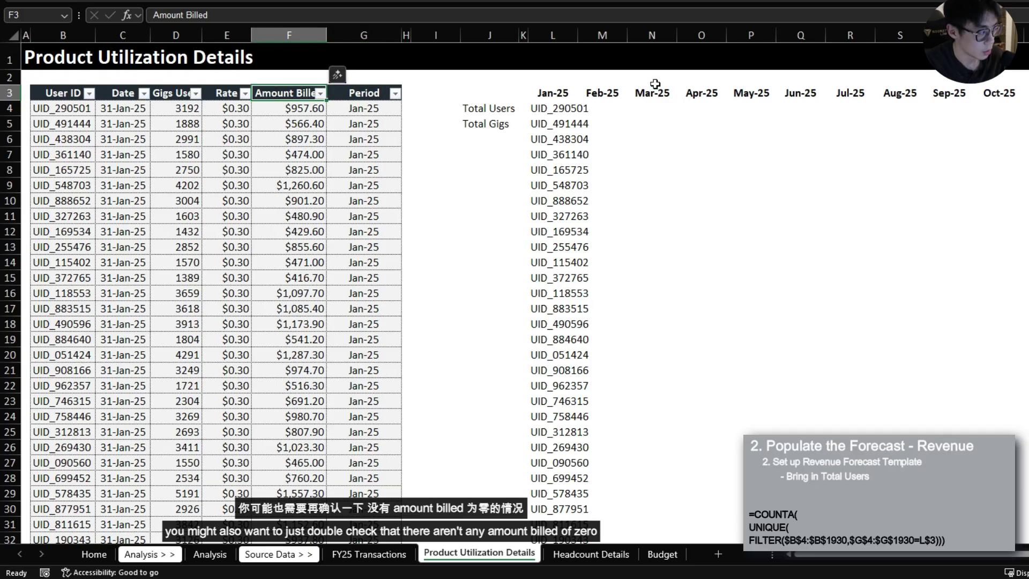
key("alt+Down")
scroll(243, 294, "down", 5)
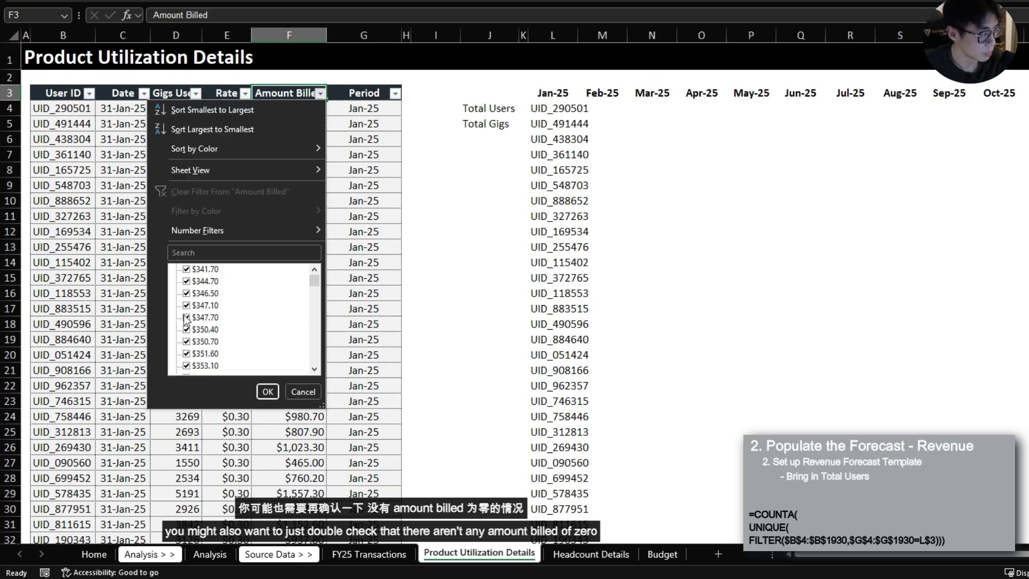
mouse_move(318, 282)
left_mouse_down()
mouse_move(312, 362)
mouse_move(325, 271)
left_mouse_up()
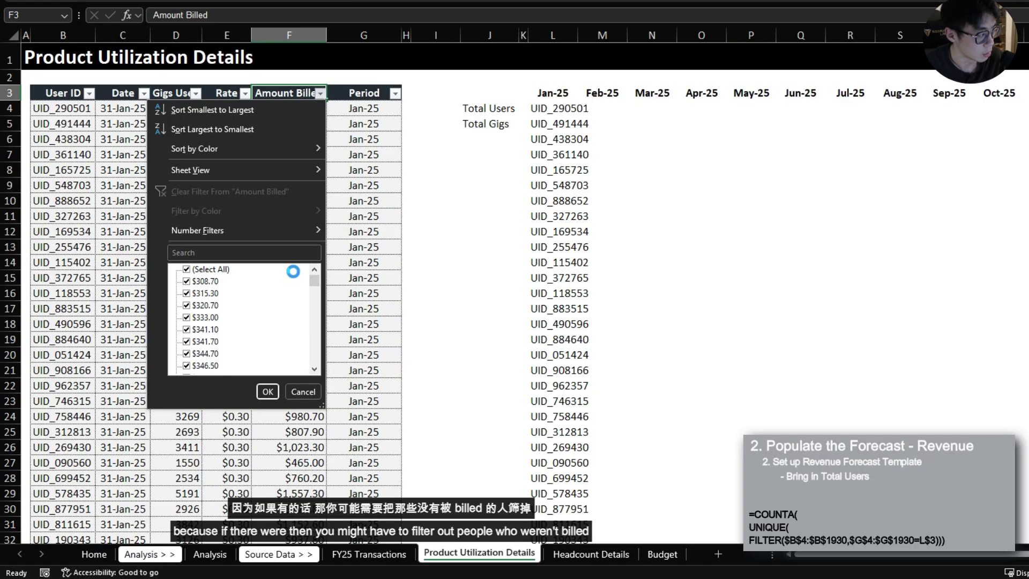
key("Escape")
key("ctrl+shift+l")
- Wrap the January Total Users formula in L4 in COUNTA to count the unique user IDs
key("Right")
key("Right")
key("Right")
key("Right")
key("Down")
key("Right")
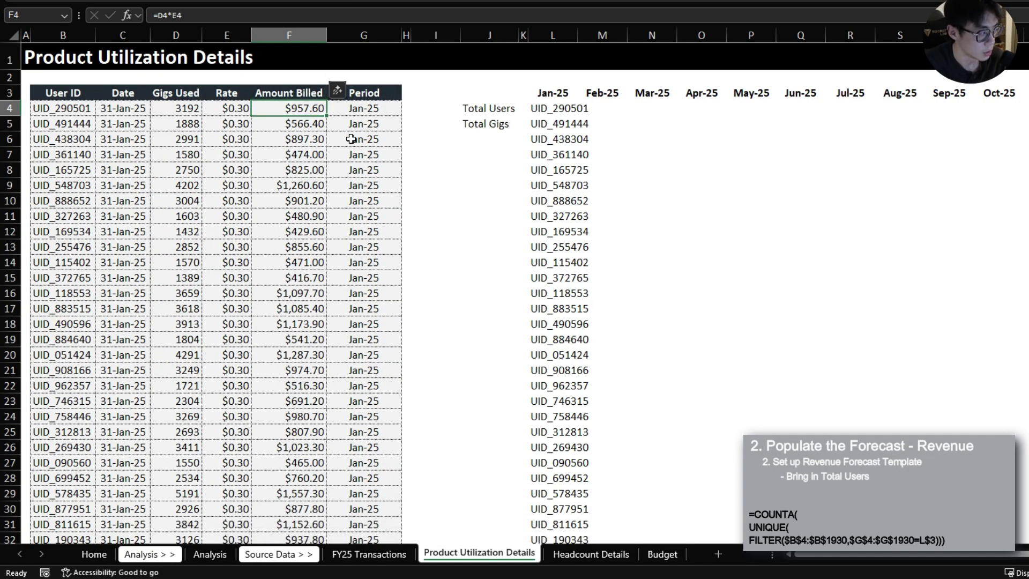
key("Right")
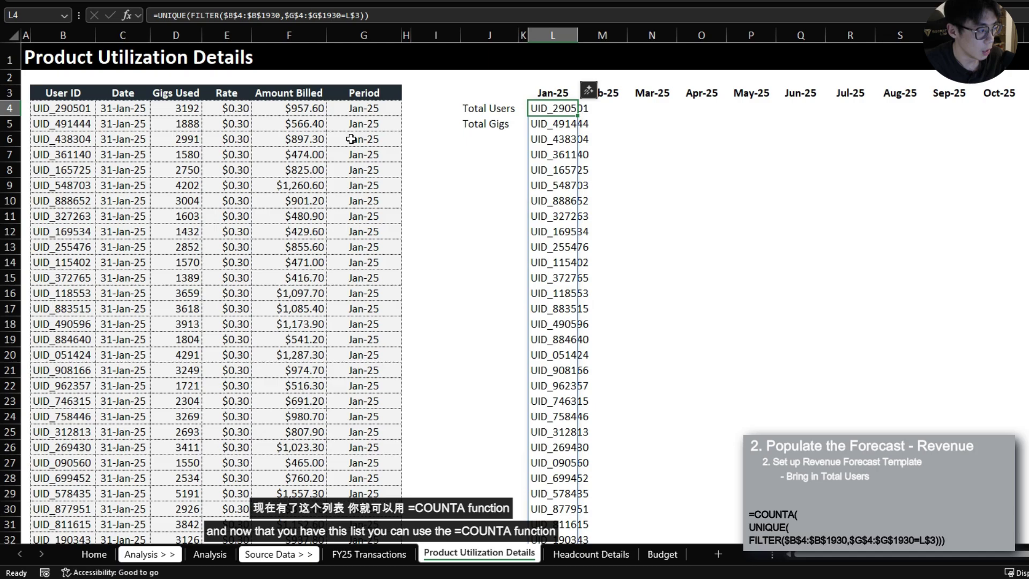
key("F2")
key("Home")
key("Right")
type("COUNTA(")
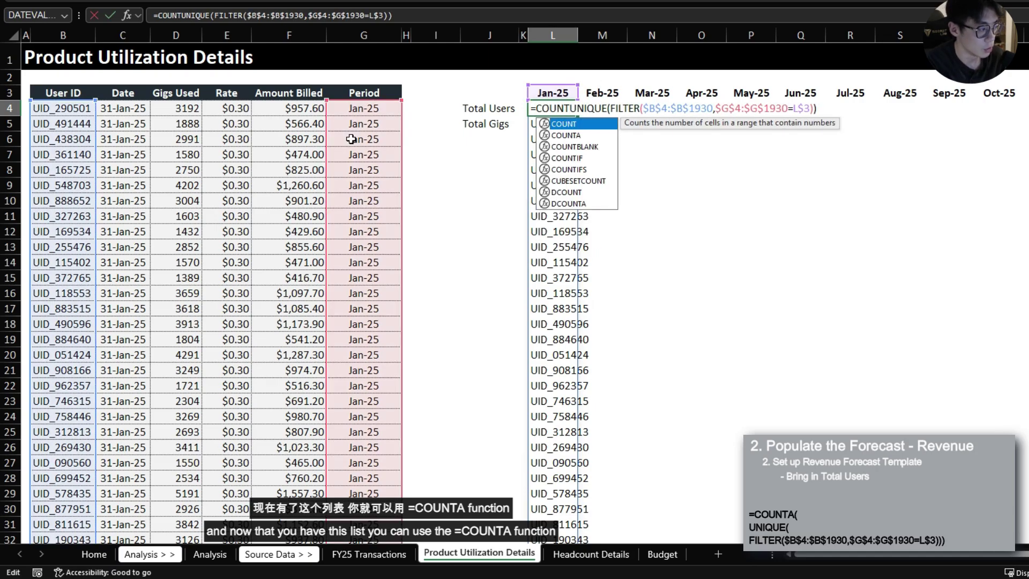
key("End")
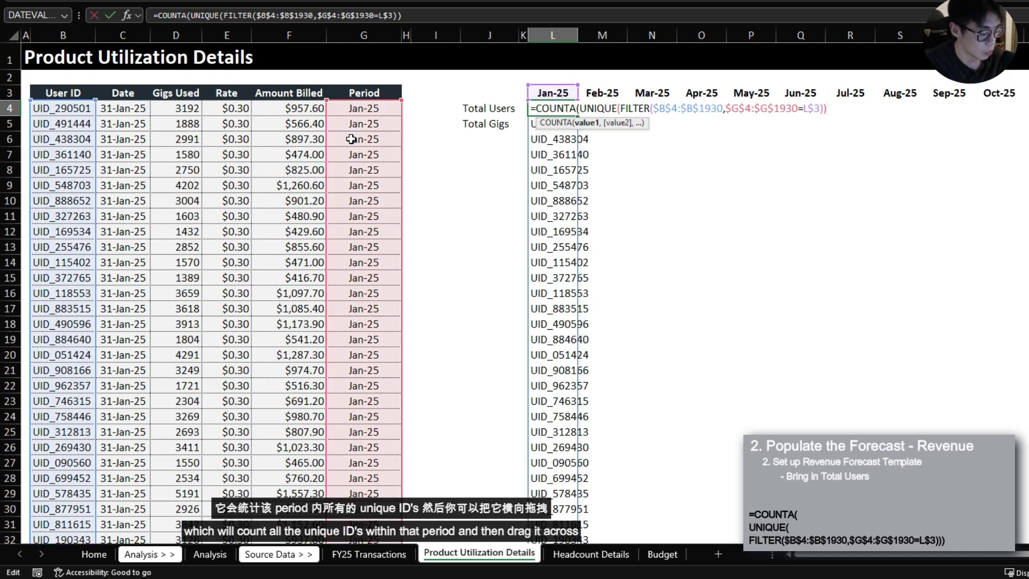
type(")")
key("ctrl+Return")
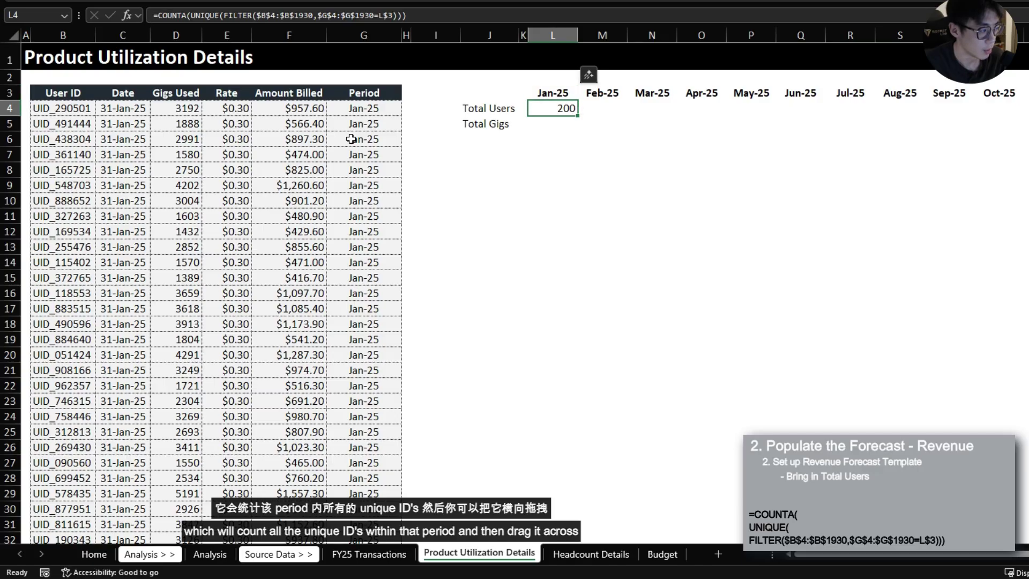
- Copy the January Total Users formula across the row through December 2025
key("ctrl+c")
key("Up")
key("ctrl+Right")
key("Down")
key("ctrl+shift+Left")
key("ctrl+v")
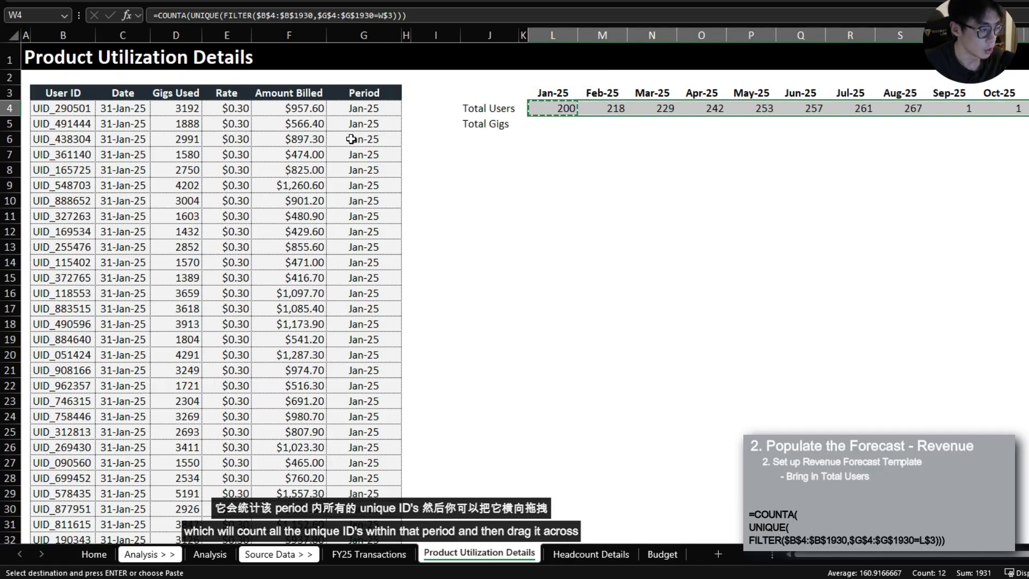
key("ctrl+Left")
key("Escape")
- Clear the Total Users formulas for September through December 2025
key("ctrl+Right")
key("Left")
key("Left")
key("Left")
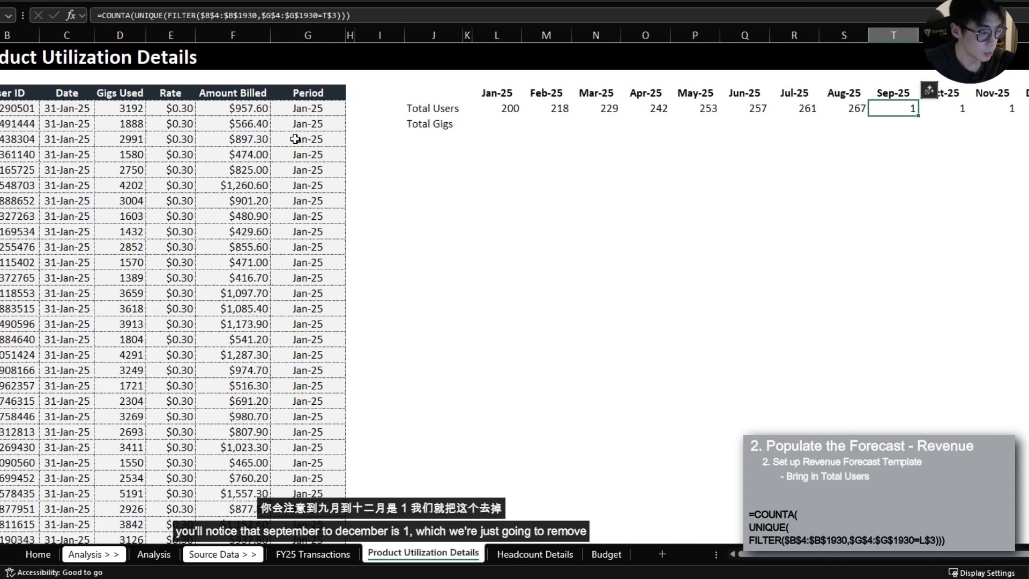
key("shift+Right")
key("shift+Right")
key("shift+Right")
key("Delete")
key("Left")
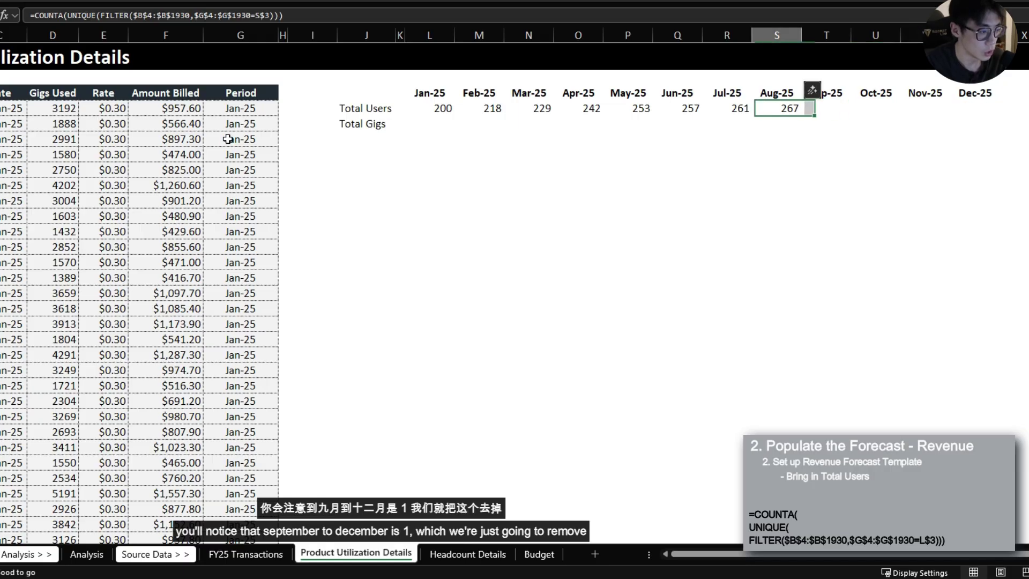
key("ctrl+Left")
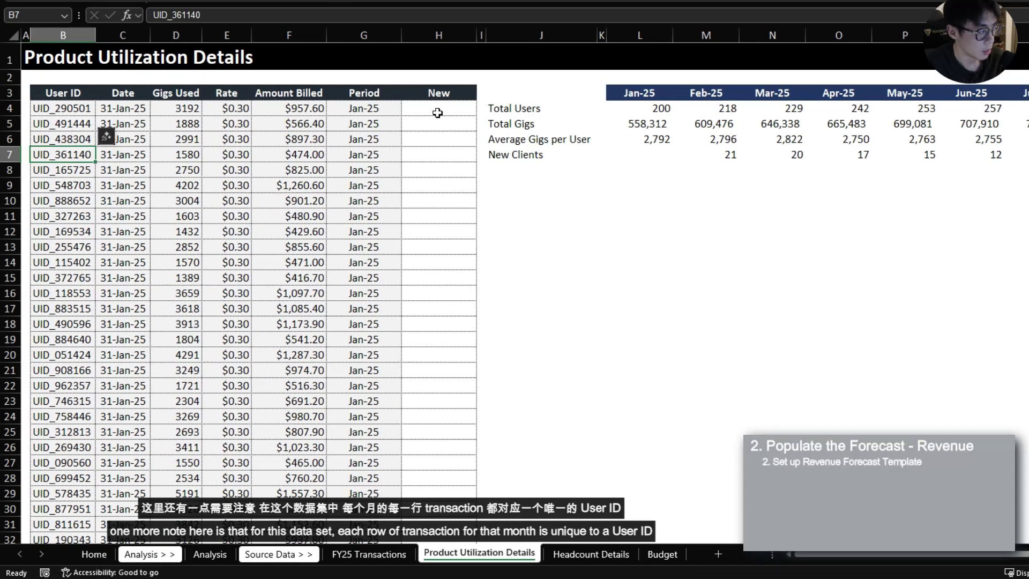
- Examine the first transaction row from User ID to Period and the Total Users formulas for January and February
left_click(730, 154)
left_click(87, 108)
left_click(84, 108)
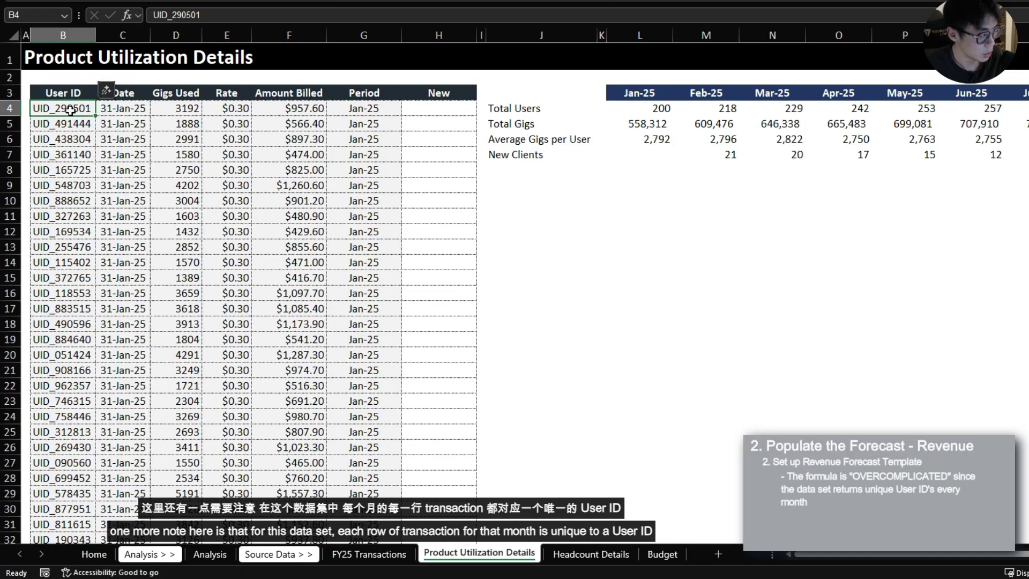
left_click_drag(70, 110, 384, 110)
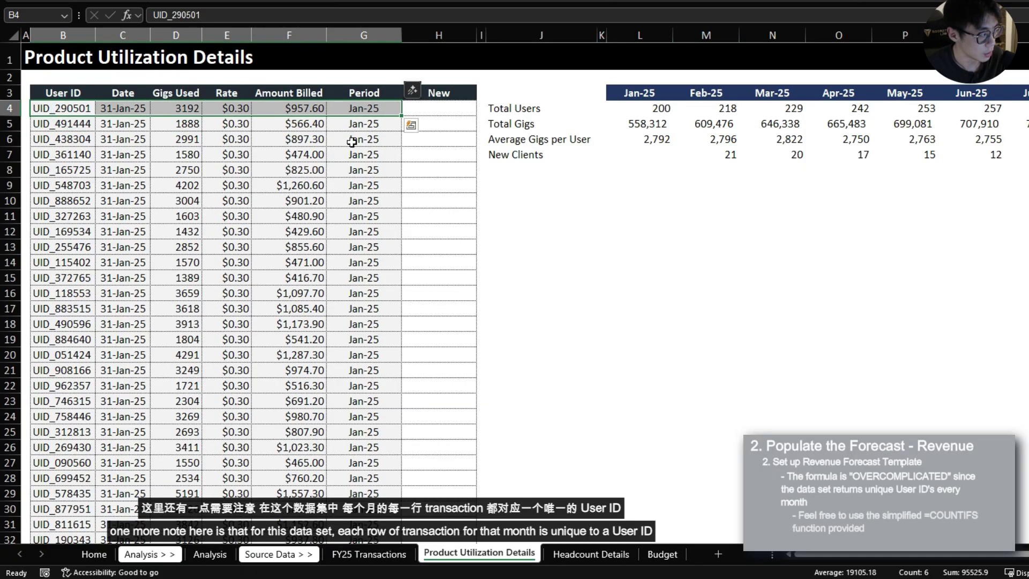
left_click(66, 108)
double_click(635, 109)
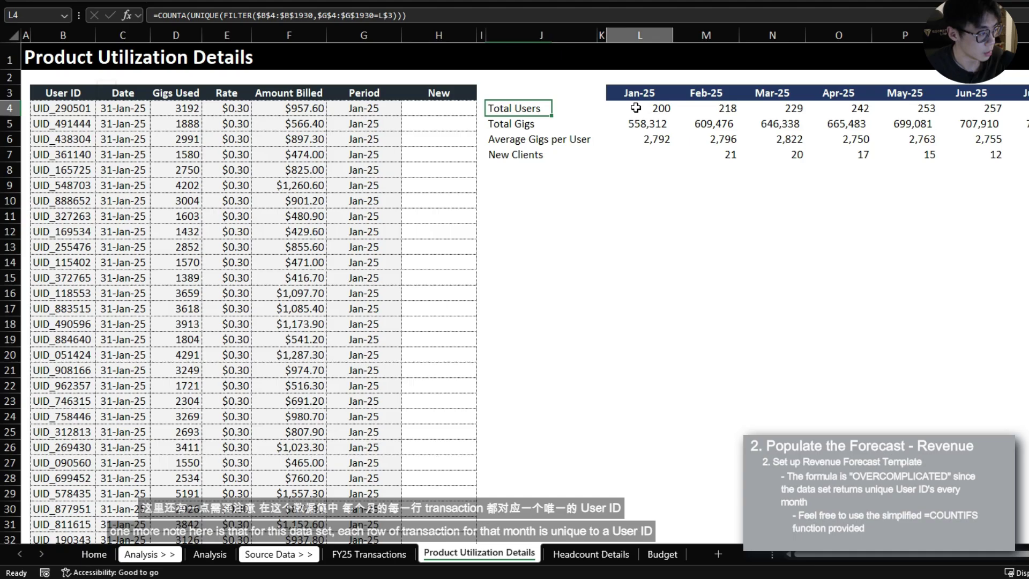
double_click(708, 108)
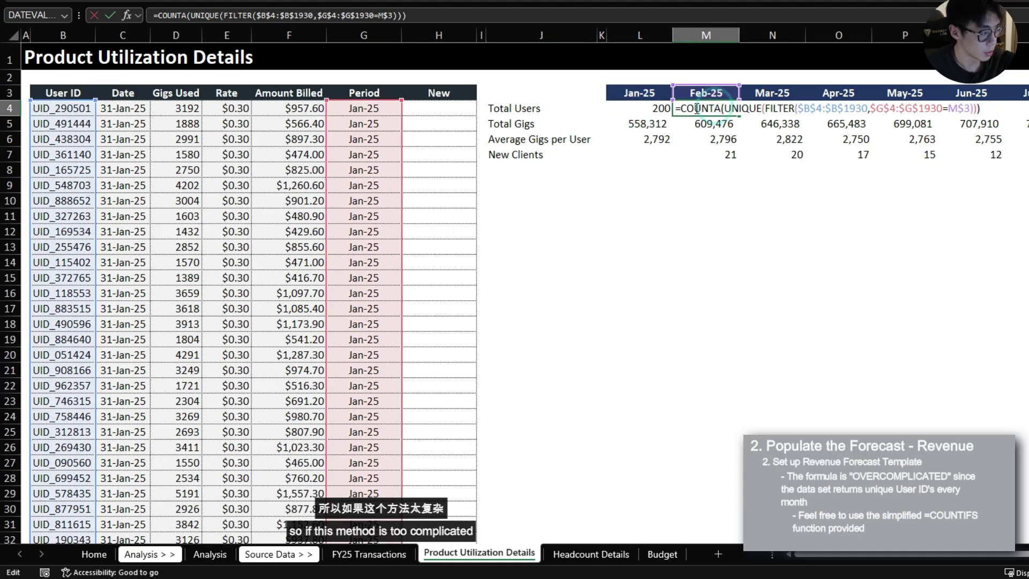
key("Escape")
- Try replacing the January Total Users formula in L4 with =COUNTIFS($G:$G,L$3)
key("Left")
type("=")
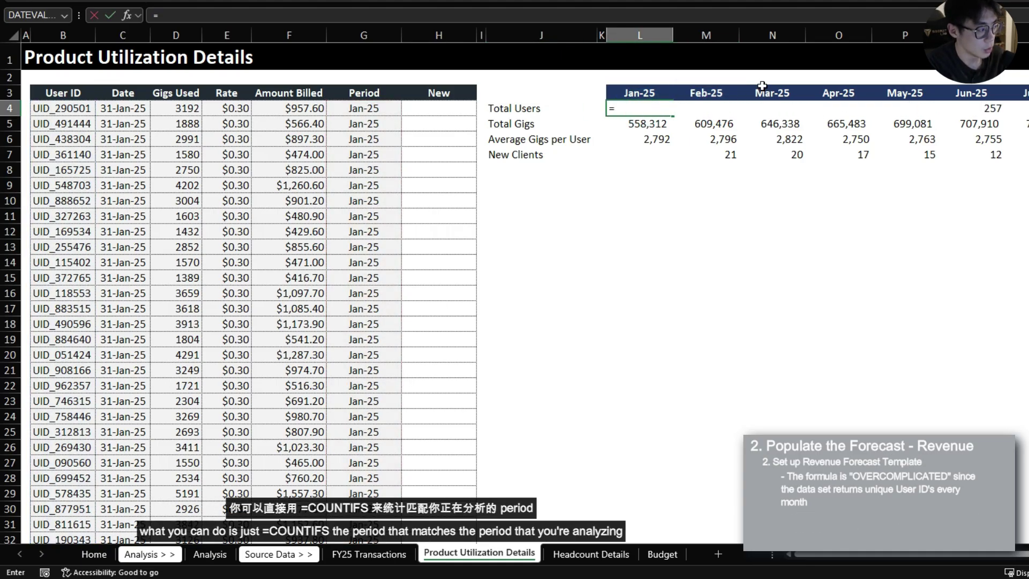
type("COUNTIFS(")
key("Left")
key("Left")
key("Left")
key("Left")
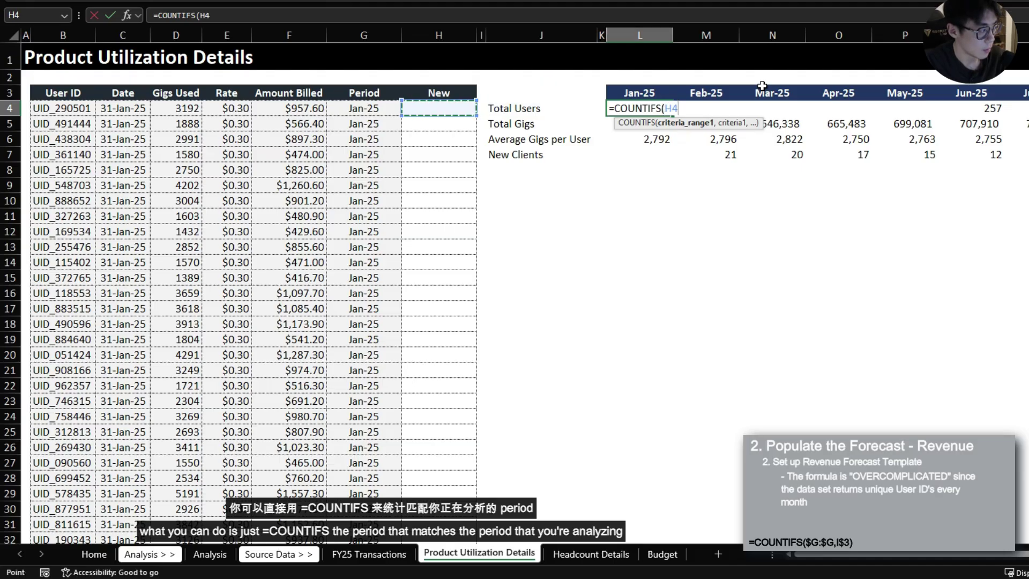
key("Left")
key("ctrl+space")
key("F4")
type(",")
key("Up")
key("F4")
key("F4")
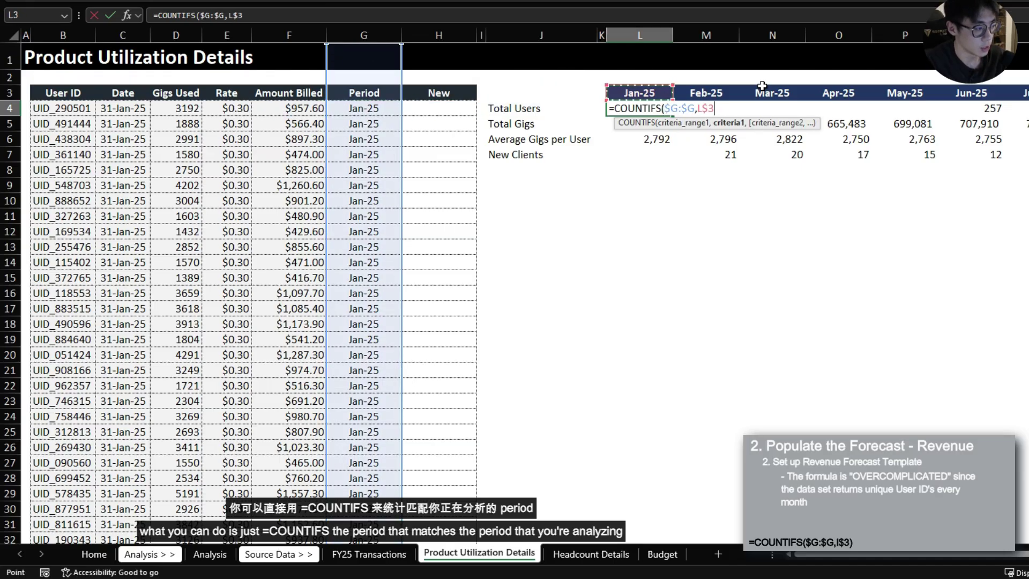
key("ctrl+Return")
- Try copying the COUNTIFS formula across the months through August, and undo back to the COUNTA formula
key("ctrl+c")
key("shift+Right")
key("shift+Right")
key("shift+Right")
key("shift+Right")
key("shift+Right")
key("shift+Right")
key("shift+Right")
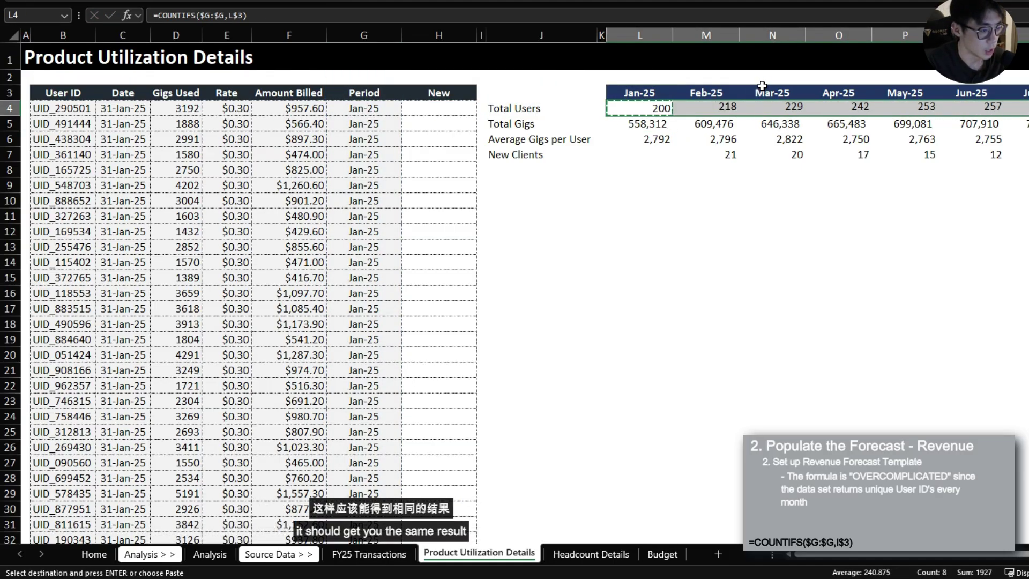
key("ctrl+Right")
key("ctrl+z")
key("ctrl+z")
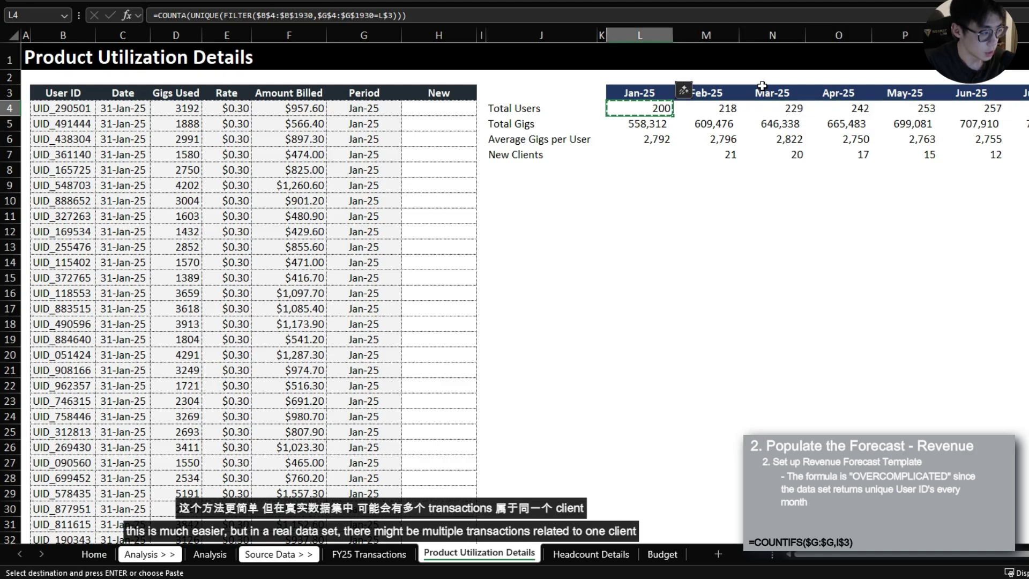
key("Escape")
- Examine the first few transaction rows to see how each row relates to a User ID
key("ctrl+Left")
key("ctrl+Left")
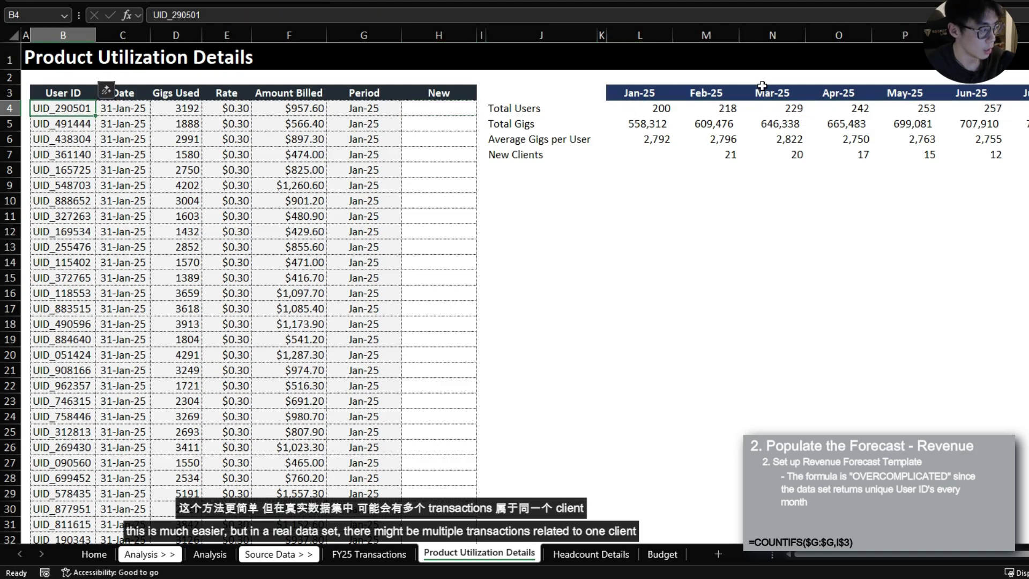
key("Down")
key("shift+Right")
key("shift+Right")
key("shift+Right")
key("shift+Right")
key("shift+Right")
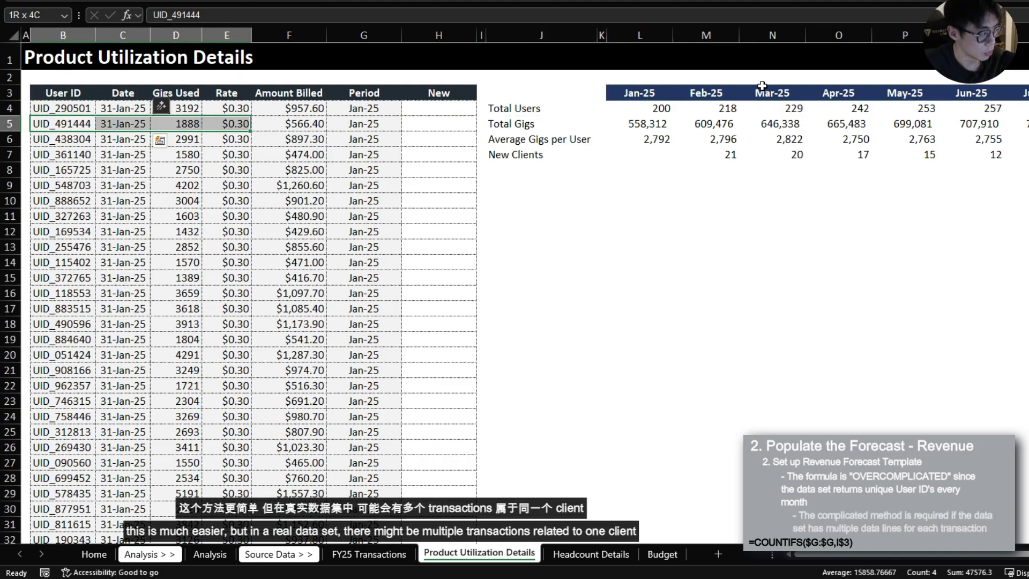
key("shift+Down")
left_click(68, 105)
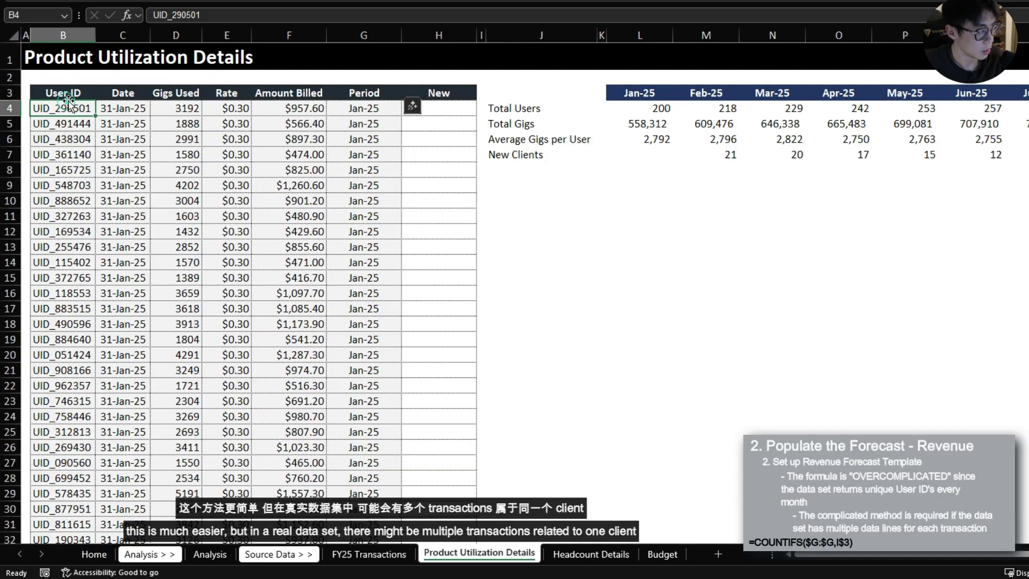
- Examine the COUNTA, UNIQUE and FILTER formulas behind Total Users for January, February and March
left_click(668, 108)
key("F2")
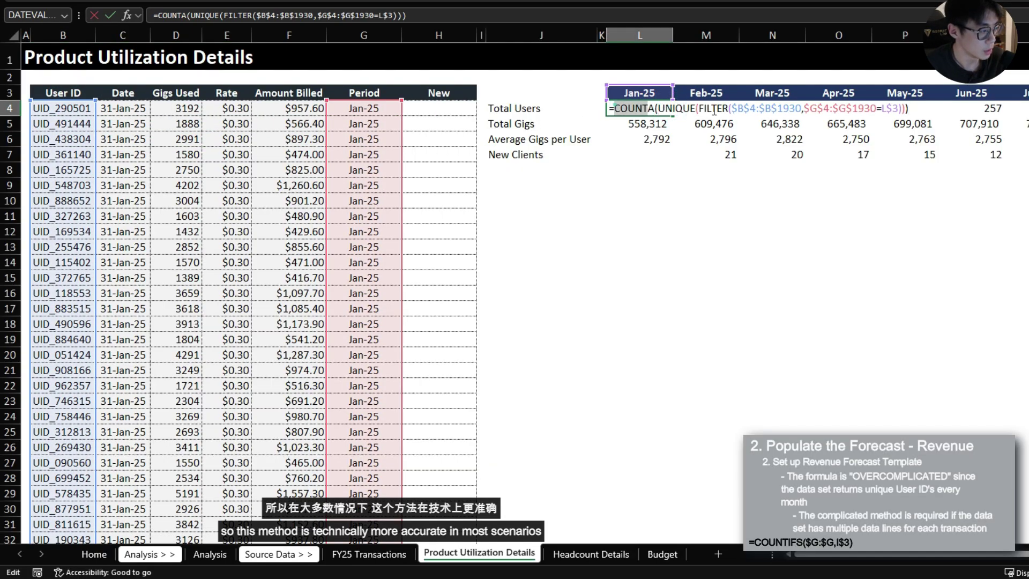
left_click_drag(714, 109, 908, 109)
key("Escape")
double_click(728, 109)
key("Escape")
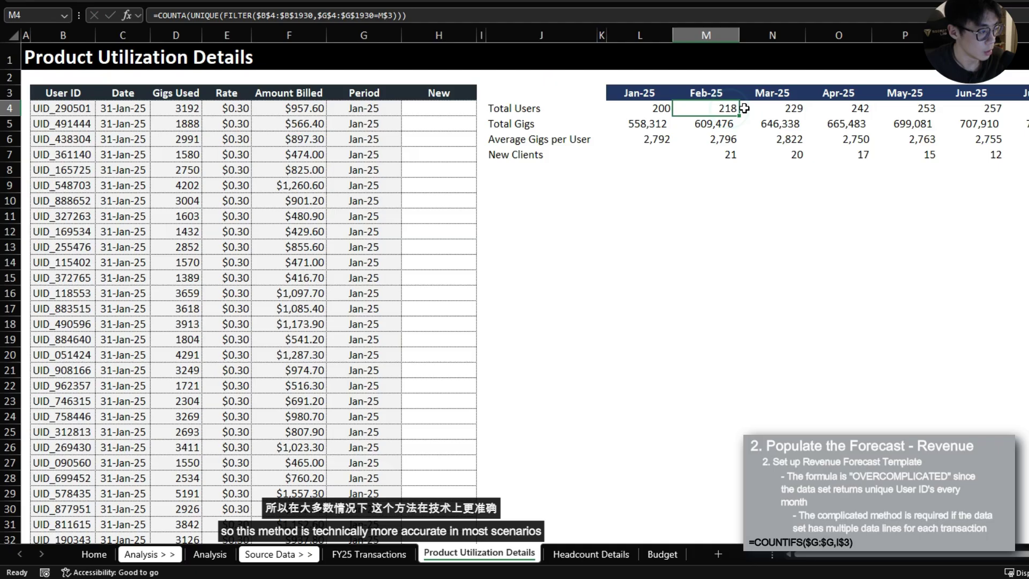
left_click(778, 108)
key("F2")
key("Escape")
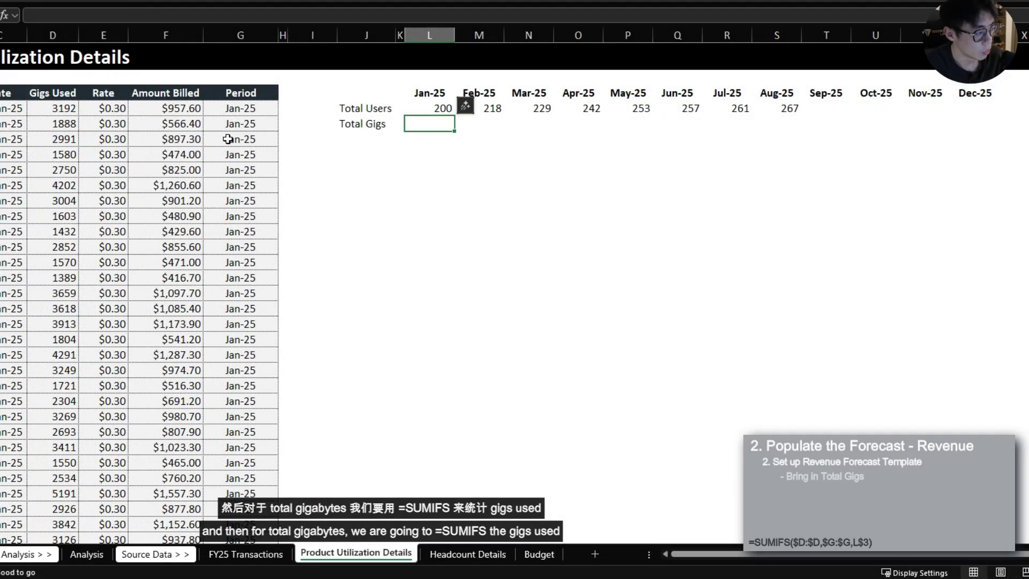
- Start a SUMIFS formula in L5 for January Total Gigs, using the Gigs Used column $D:$D as sum range
type("=SUMIFS(")
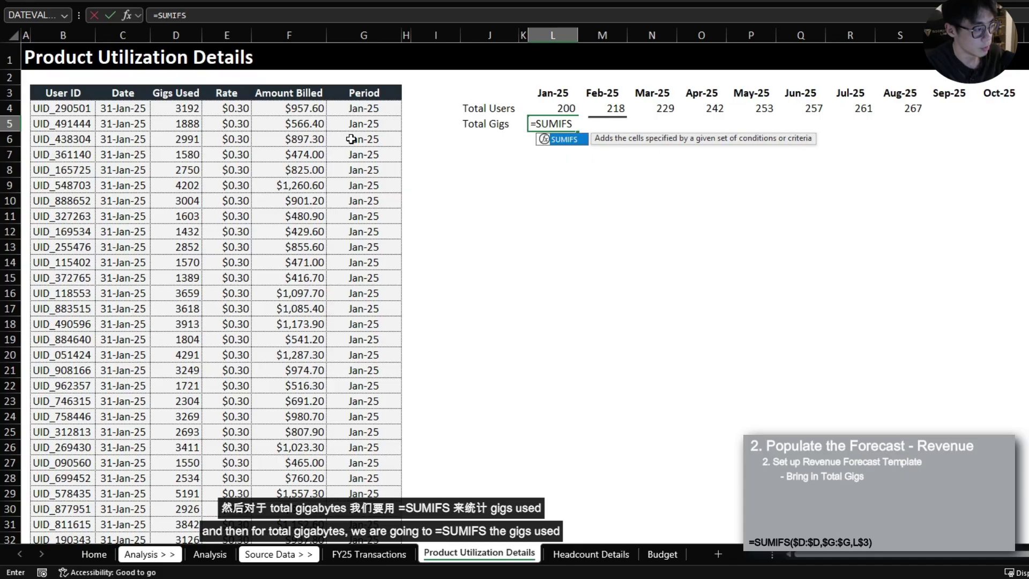
key("ctrl+Left")
key("ctrl+Left")
key("Left")
key("Left")
key("Left")
key("ctrl+space")
key("F4")
type(",")
- Complete the January SUMIFS formula with the Period column $G:$G as criteria range and L$3 as the criterion
key("Left")
key("Left")
key("Left")
key("Left")
key("Left")
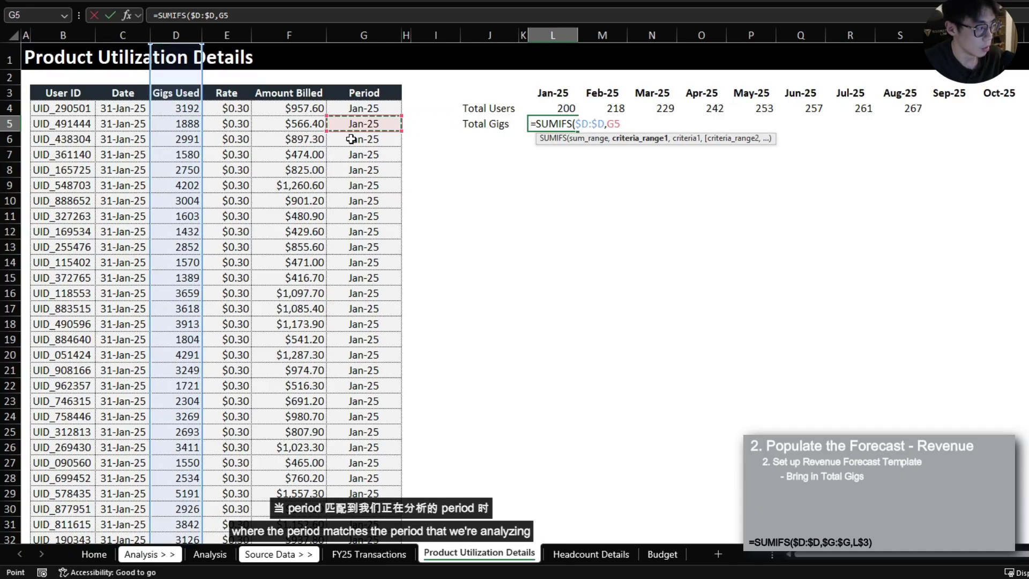
key("ctrl+space")
key("F4")
type(",")
key("Up")
- Fill the January Total Gigs formula across the row through August 2025
key("Up")
key("F4")
key("F4")
type(")")
key("ctrl+Return")
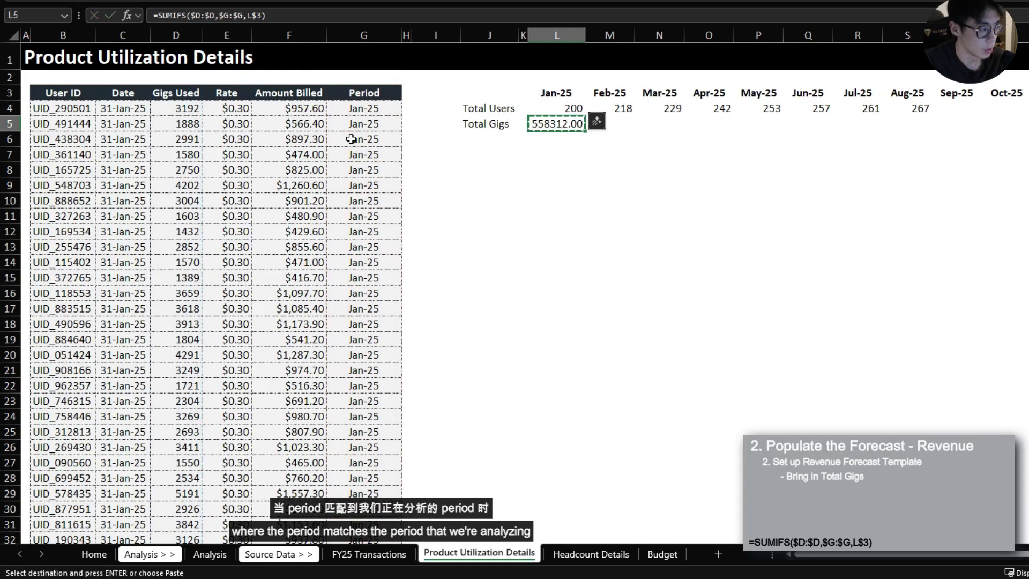
key("Up")
key("ctrl+Right")
key("Down")
key("ctrl+shift+Left")
key("ctrl+r")
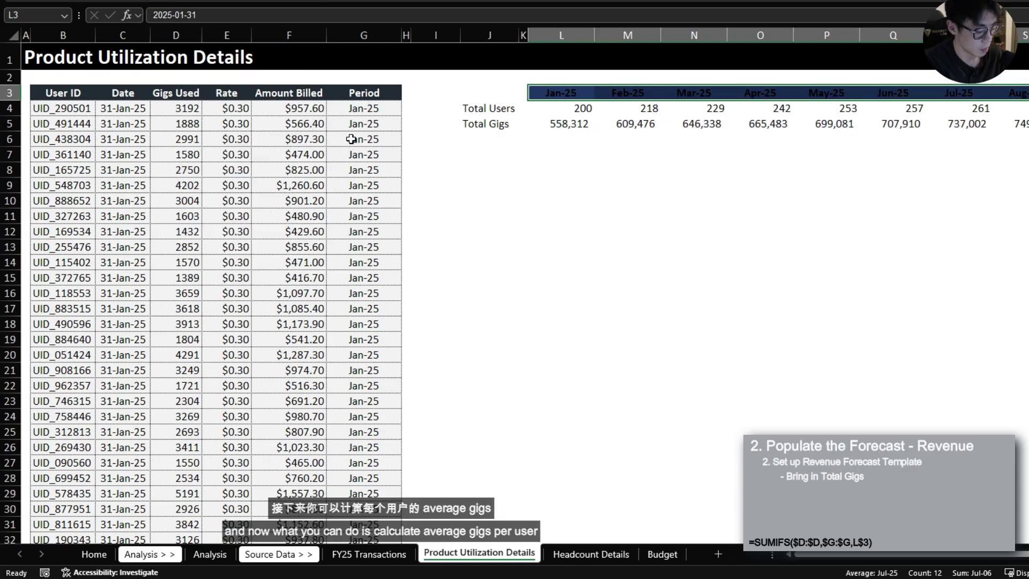
key("ctrl+Left")
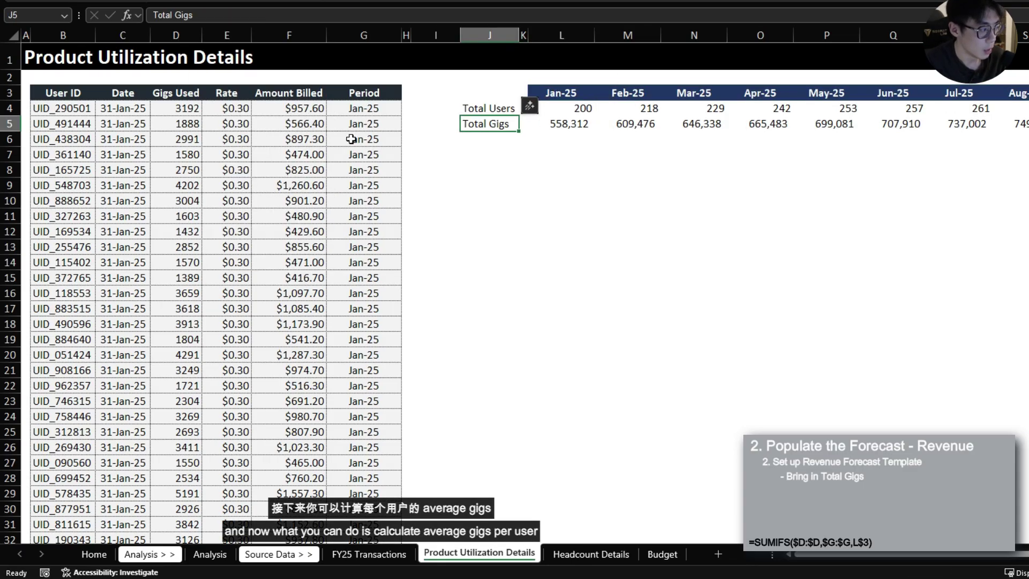
- Add the row label "Average Gigs per User" in J6, below Total Gigs
key("ctrl+c")
key("Down")
key("Return")
type("A")
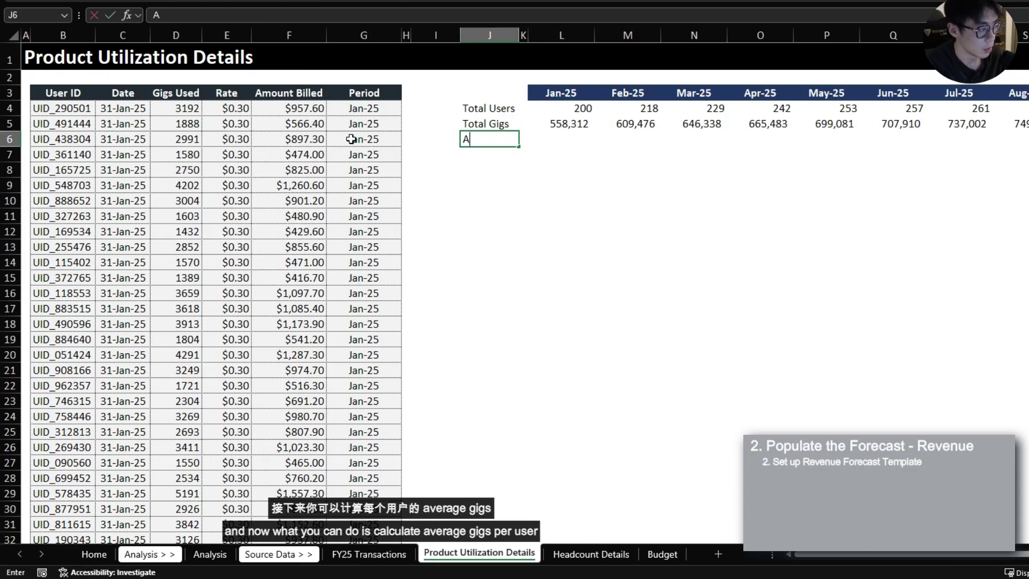
type("verage Gigs per User")
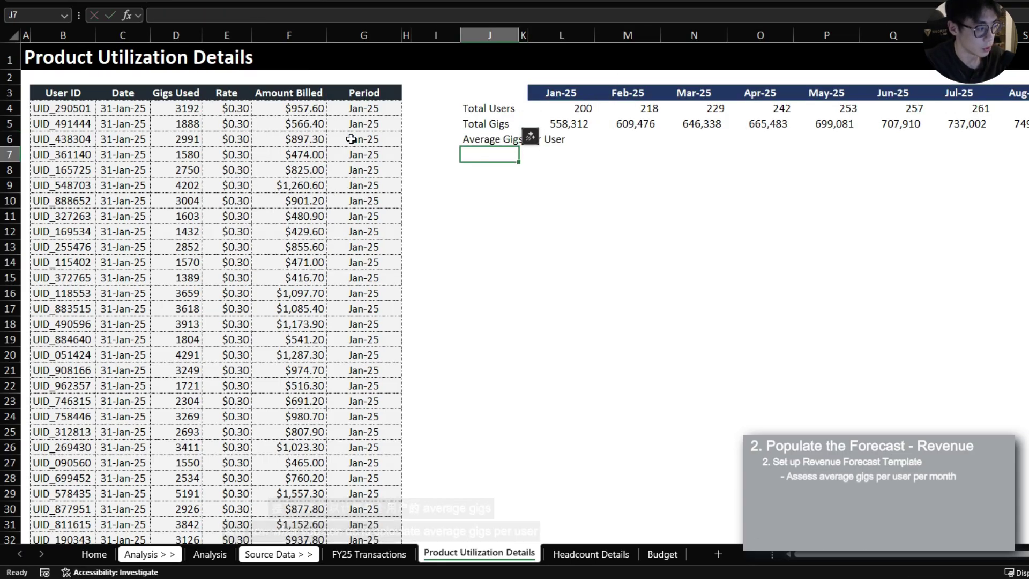
- Calculate January Average Gigs per User as Total Gigs divided by Total Users, and copy the formula through August
key("Tab")
type("=")
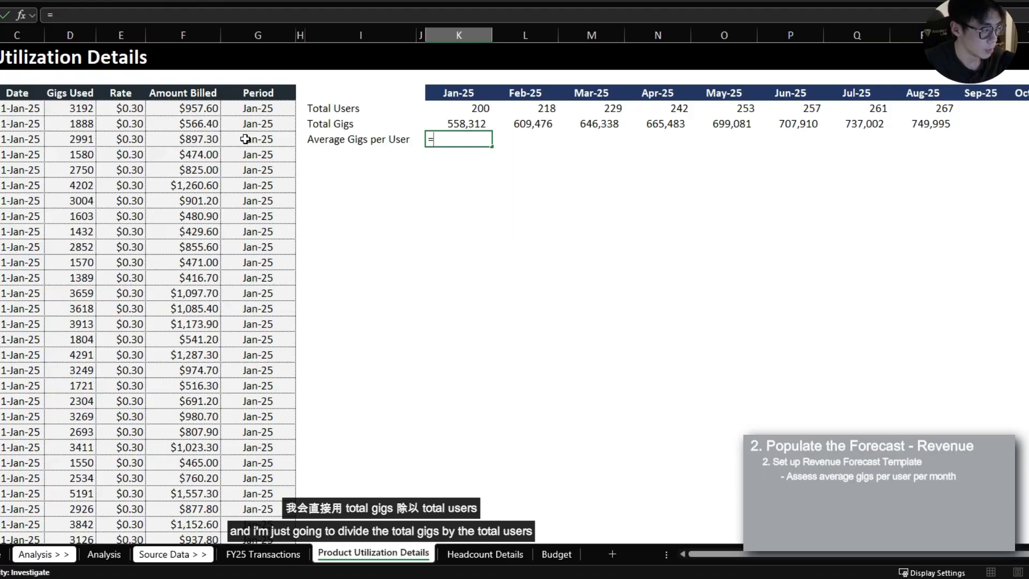
key("Up")
key("Up")
key("Up")
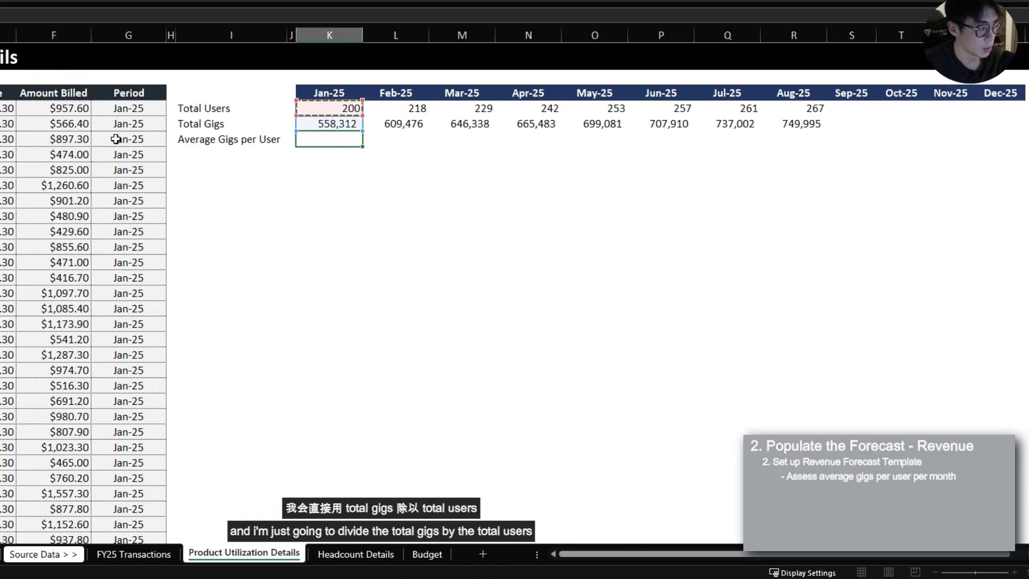
key("ctrl+Return")
key("ctrl+c")
key("shift+Right")
key("shift+Right")
key("shift+Right")
key("shift+Right")
key("shift+Right")
key("shift+Right")
key("shift+Right")
key("ctrl+v")
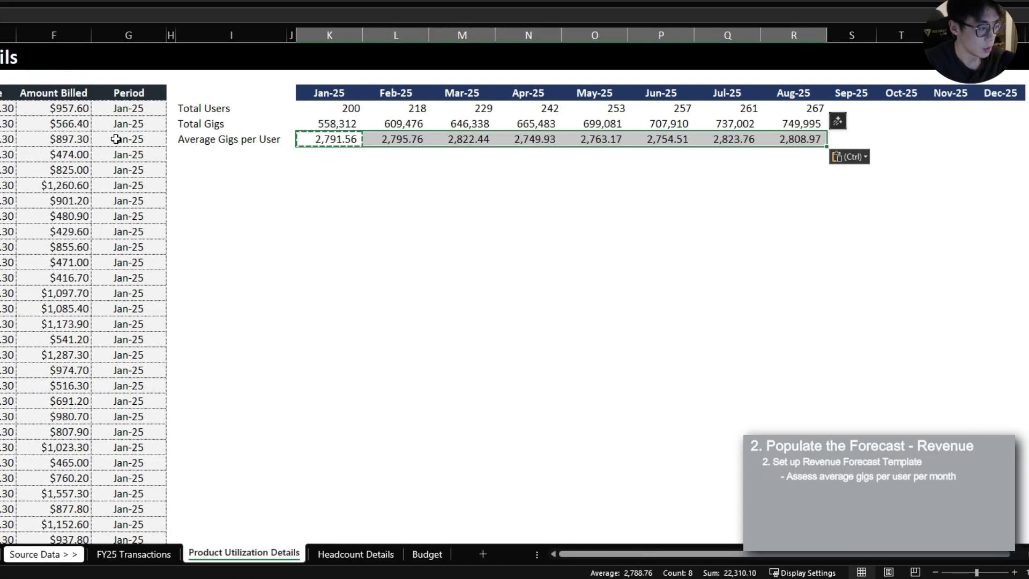
- Format the January–August Average Gigs per User values with the custom whole-number format #,##0;(#,##0)
key("ctrl+1")
key("c")
key("c")
key("Tab")
type("#")
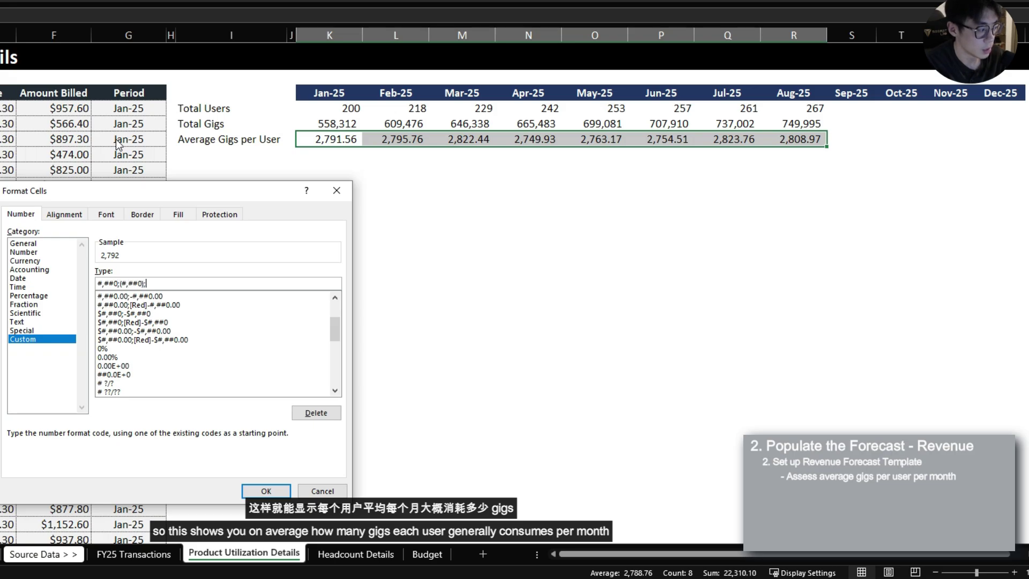
key("Return")
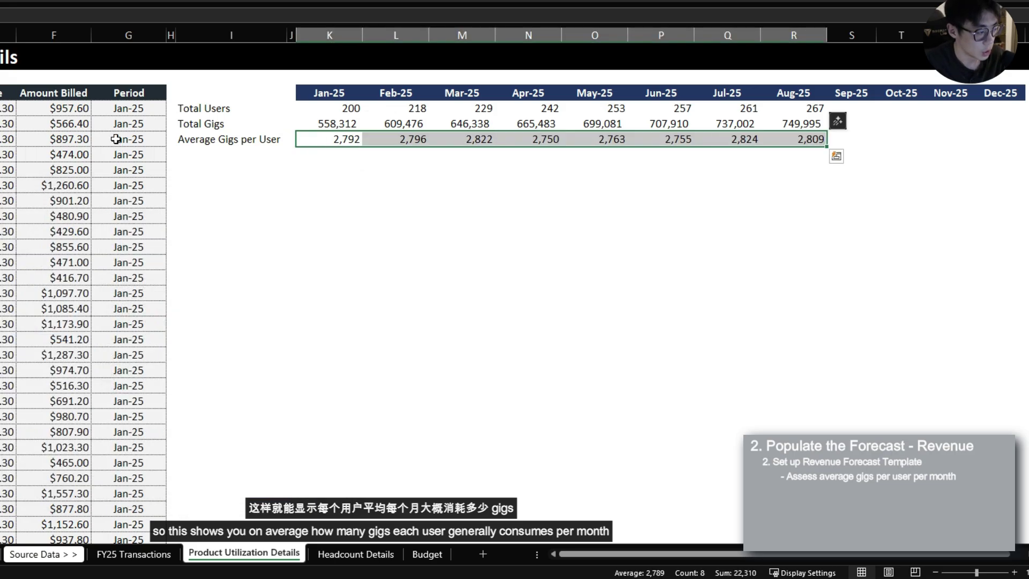
- Review the September–December 2025 cells for Total Users, Total Gigs and Average Gigs per User alongside the January–August figures
key("ctrl+Right")
key("Right")
key("Up")
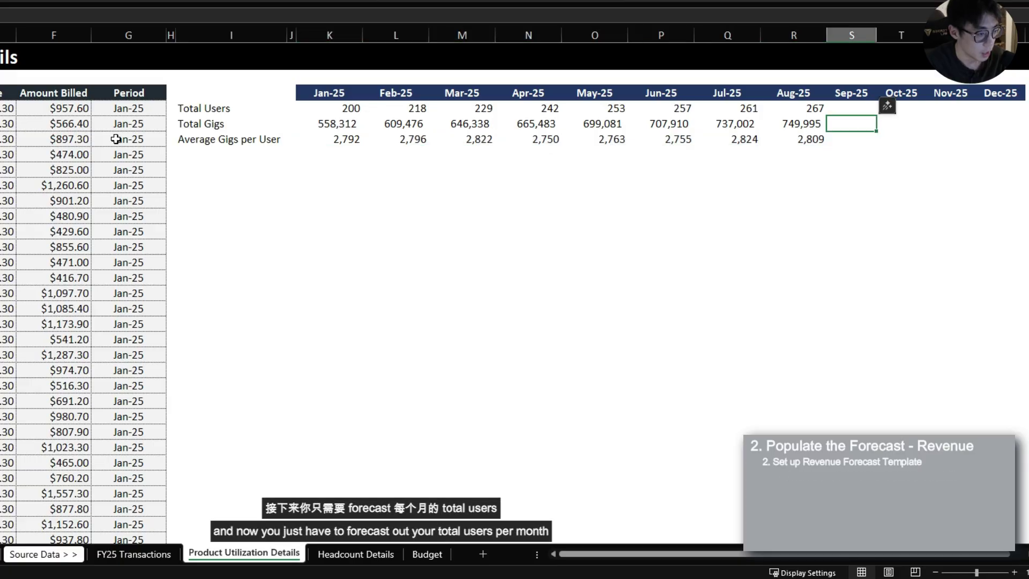
key("Up")
key("shift+Right")
key("shift+Right")
key("shift+Right")
key("Left")
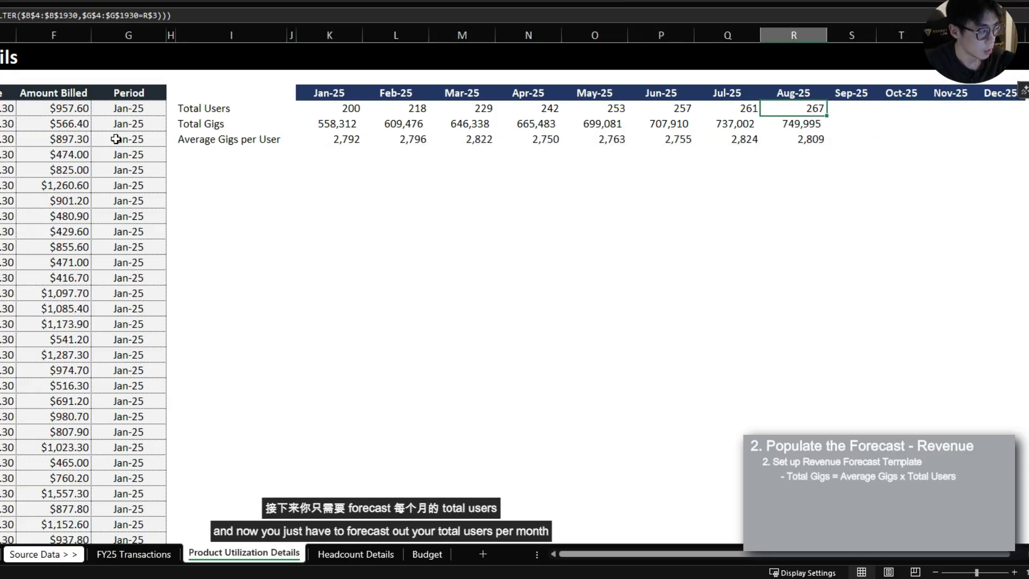
key("ctrl+shift+Left")
key("Right")
key("shift+Right")
key("shift+Right")
key("shift+Right")
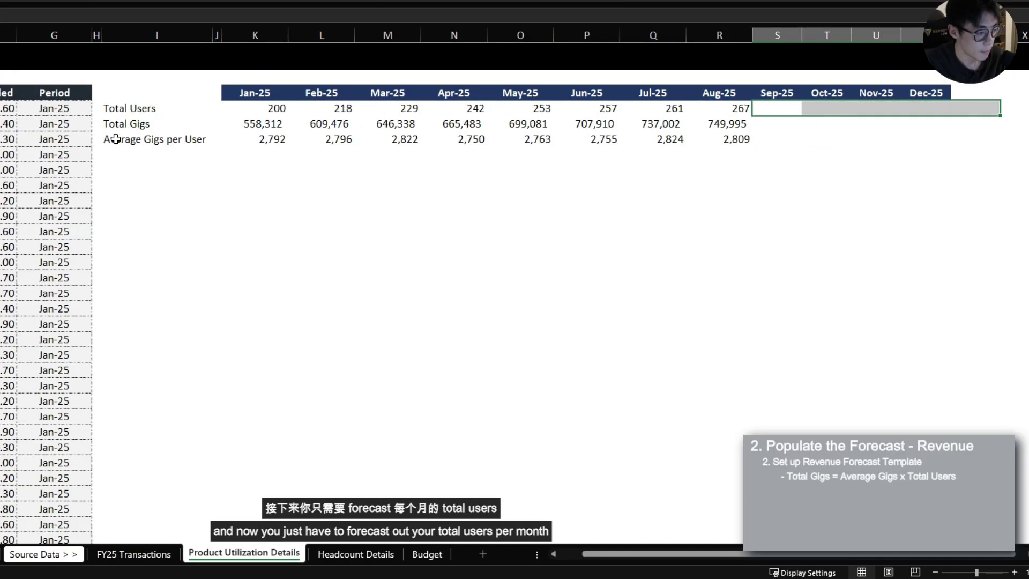
key("Left")
key("Down")
key("Down")
key("Left")
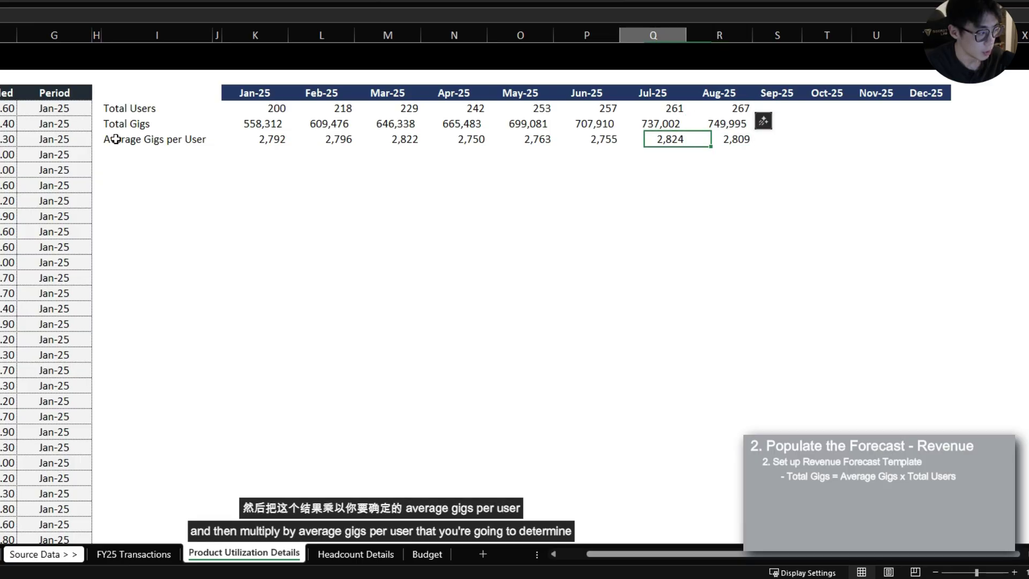
key("Right")
key("Right")
key("Right")
key("Right")
key("Right")
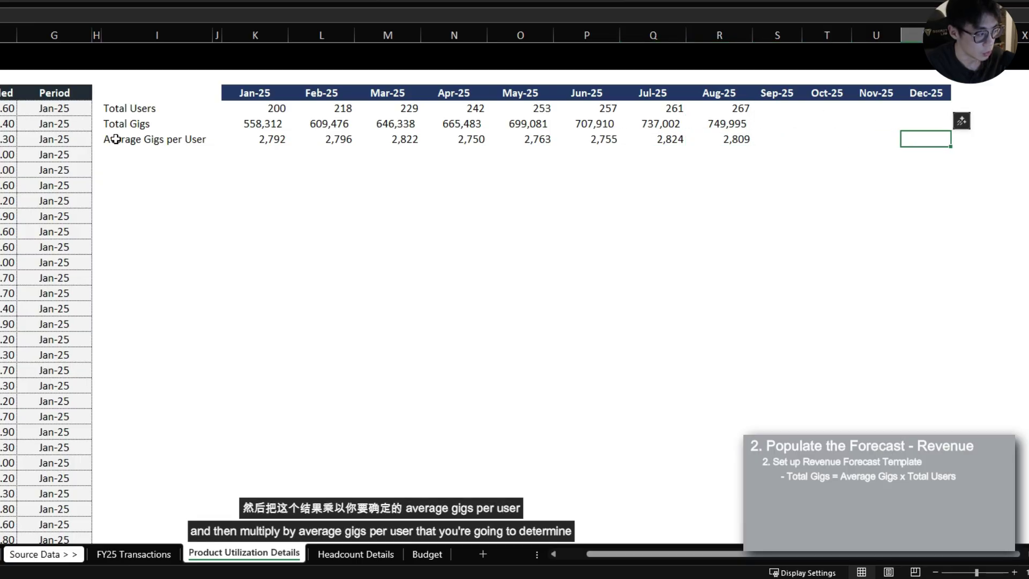
key("Left")
key("Up")
key("Left")
key("Left")
key("shift+Right")
key("shift+Right")
key("shift+Right")
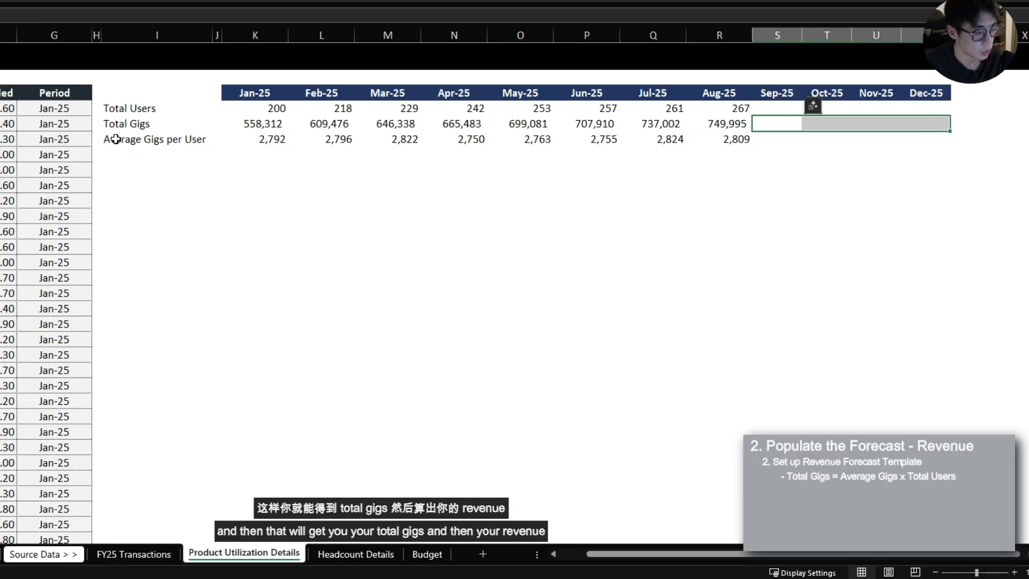
key("shift+Left")
key("shift+Left")
key("shift+Left")
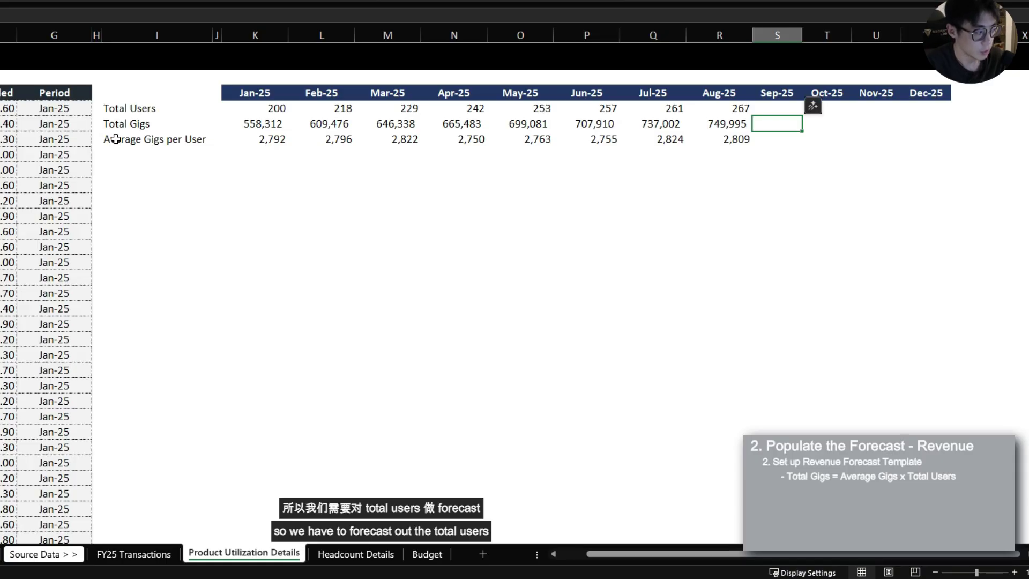
key("Up")
key("ctrl+Left")
key("ctrl+Left")
key("ctrl+Left")
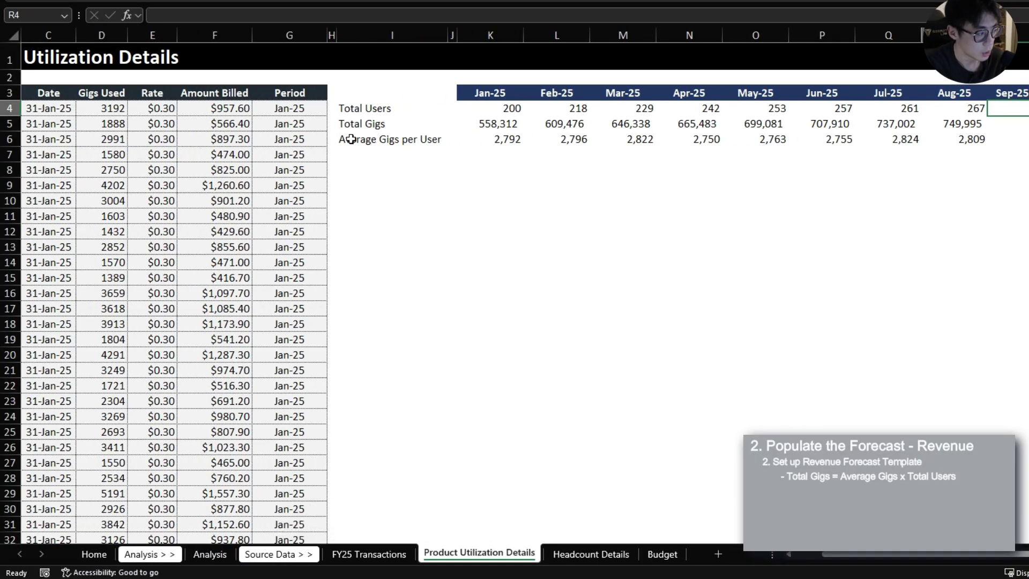
- Open the Home sheet and examine the director's comment about new client growth in row 27
key("ctrl+Page_Up")
key("ctrl+Page_Up")
key("ctrl+Page_Up")
key("ctrl+Page_Up")
key("ctrl+Page_Up")
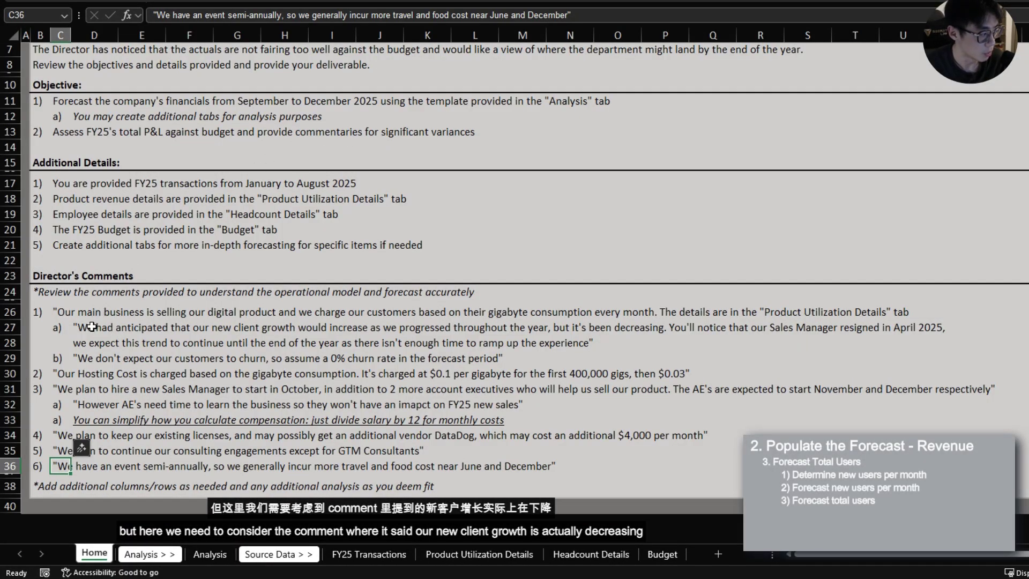
left_click(92, 326)
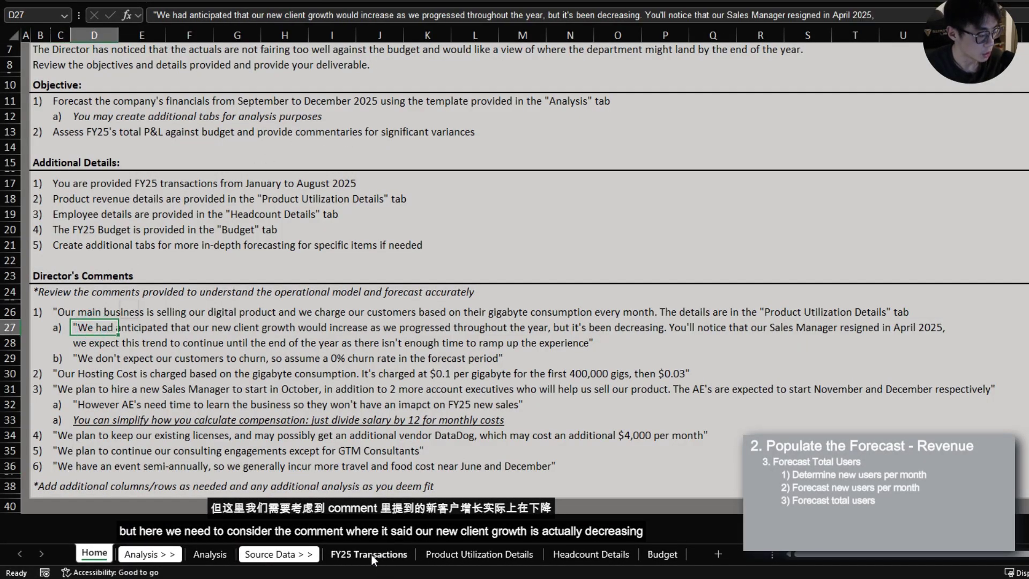
- Return to the Product Utilization Details sheet and add the row label "New Clients" below Average Gigs per User
left_click(480, 554)
left_click(288, 111)
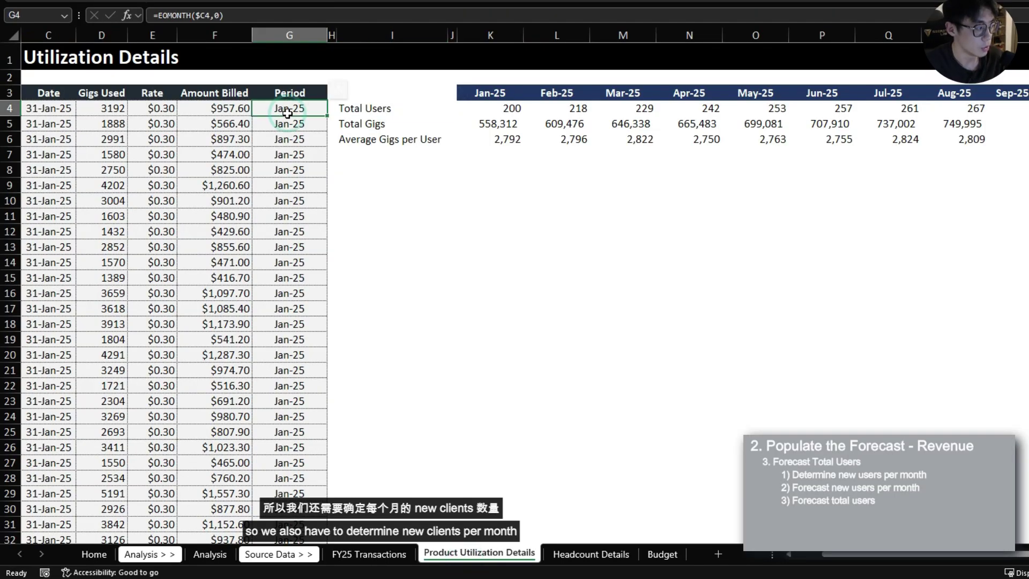
key("Right")
key("Right")
key("Down")
key("Down")
key("Down")
type("n")
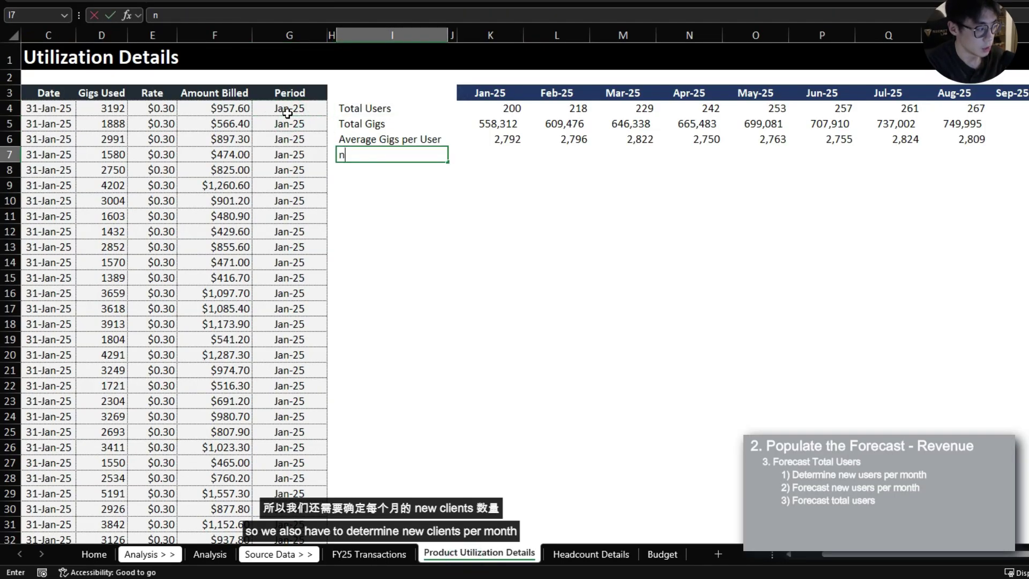
type("ew clients")
key("Left")
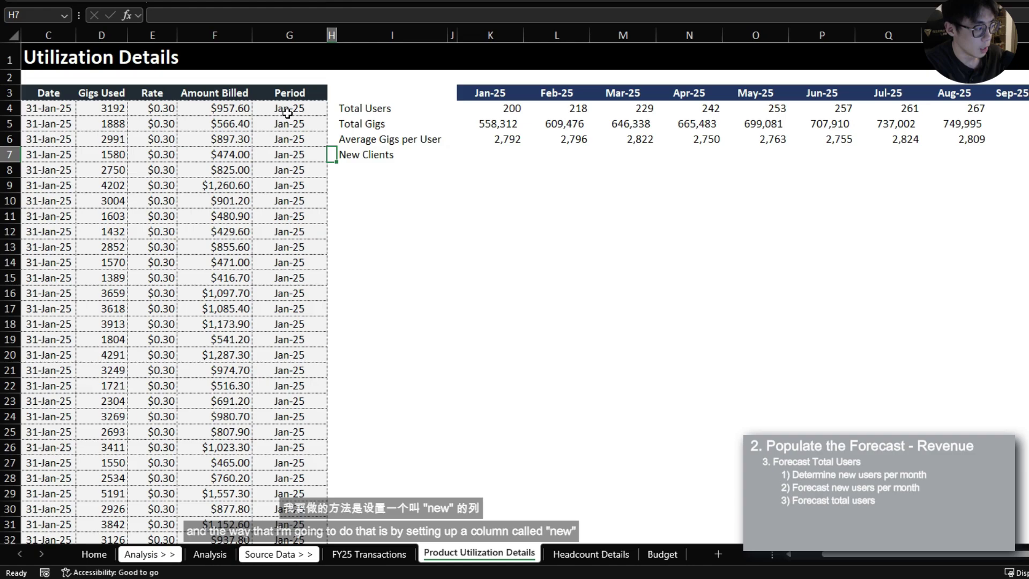
- Insert a column directly after Period and give it the header "New" in the same format as the Period header
key("alt+i")
key("c")
key("ctrl+Left")
key("ctrl+Left")
key("ctrl+Right")
key("ctrl+Up")
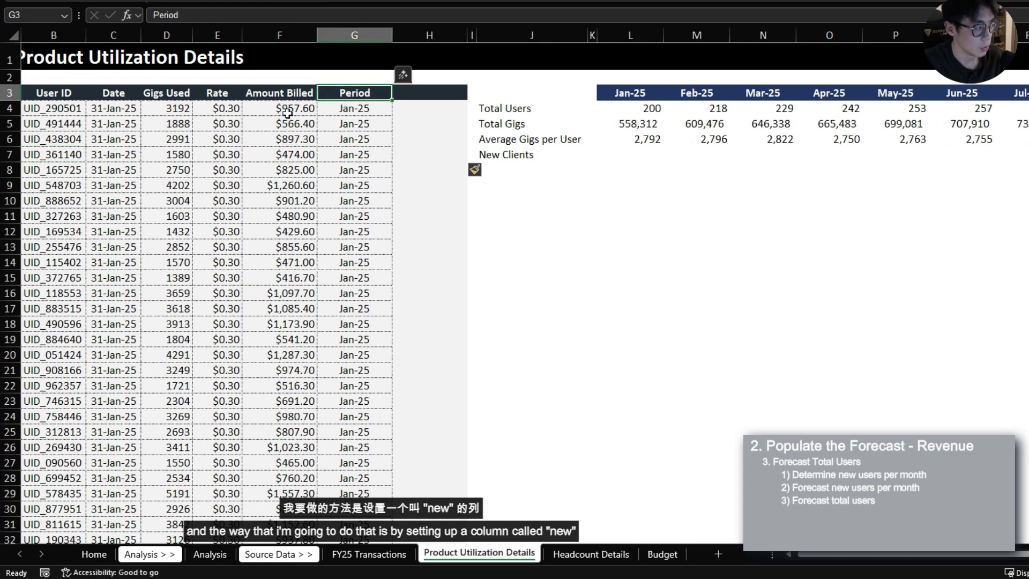
key("Right")
key("ctrl+r")
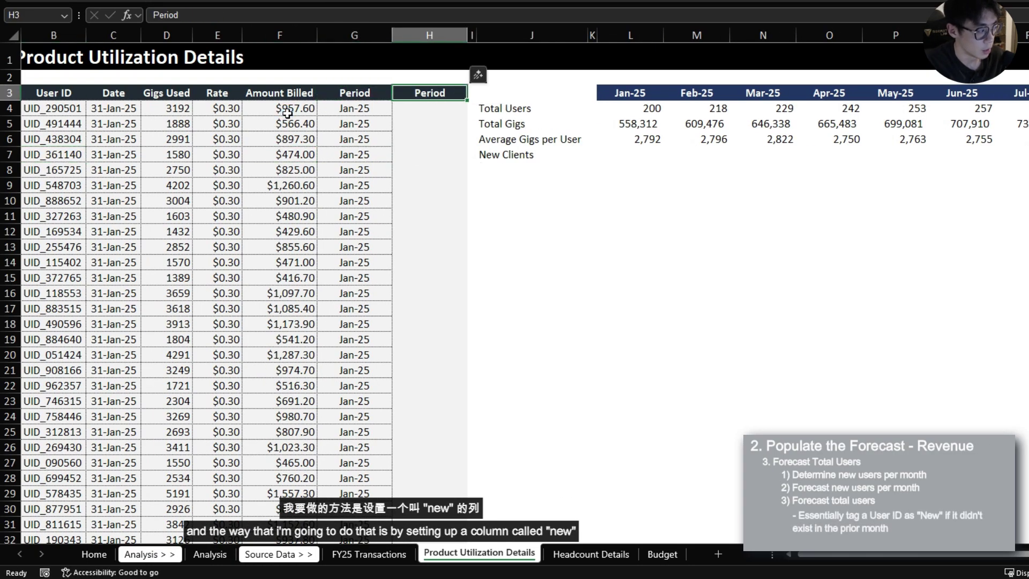
type("New")
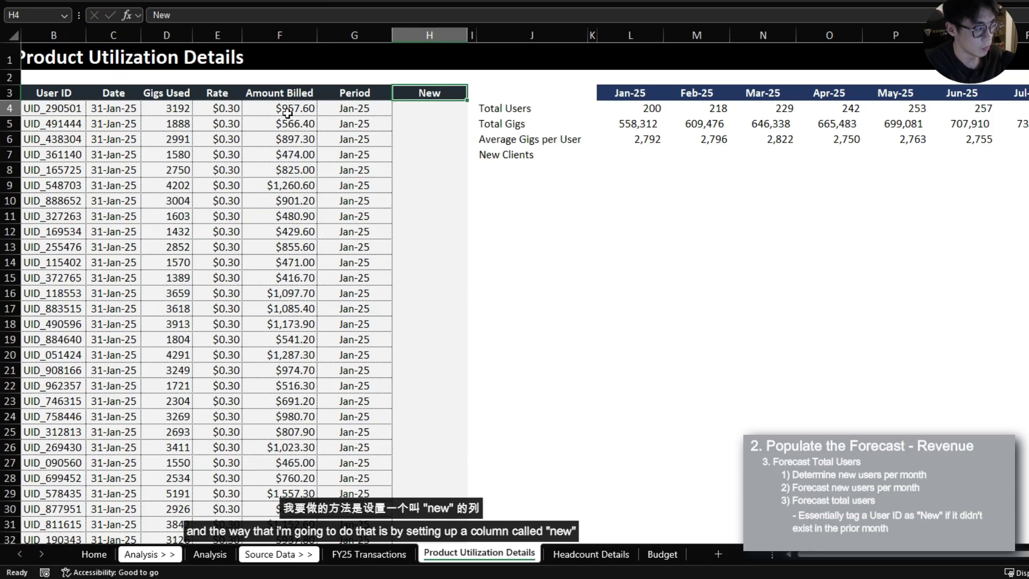
key("Return")
- Start an IF formula in H4 with a COUNTIFS that matches column $B:$B against the user ID in $B4
scroll(287, 113, "left", 1)
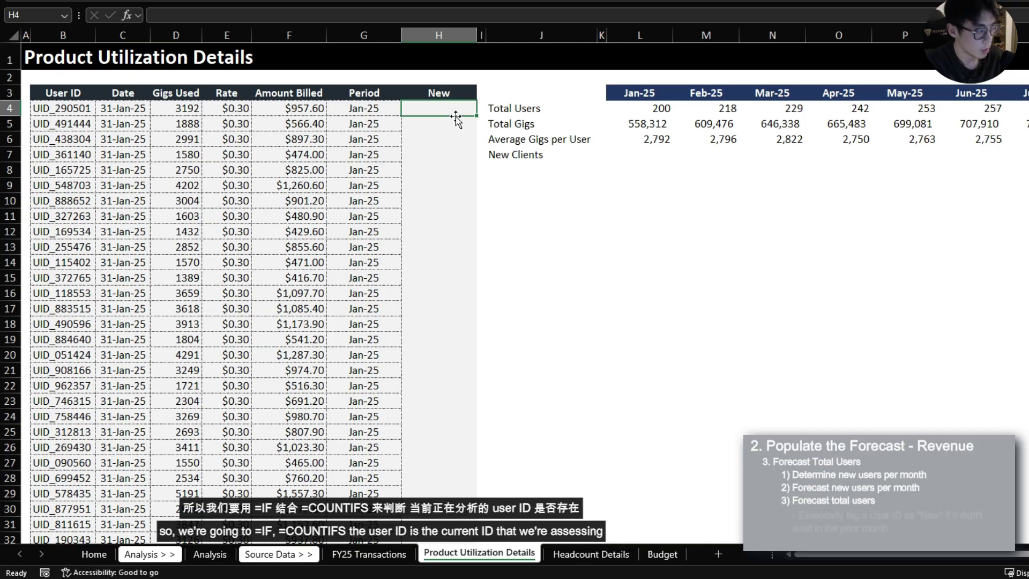
type("=IF(COUNTIFS(")
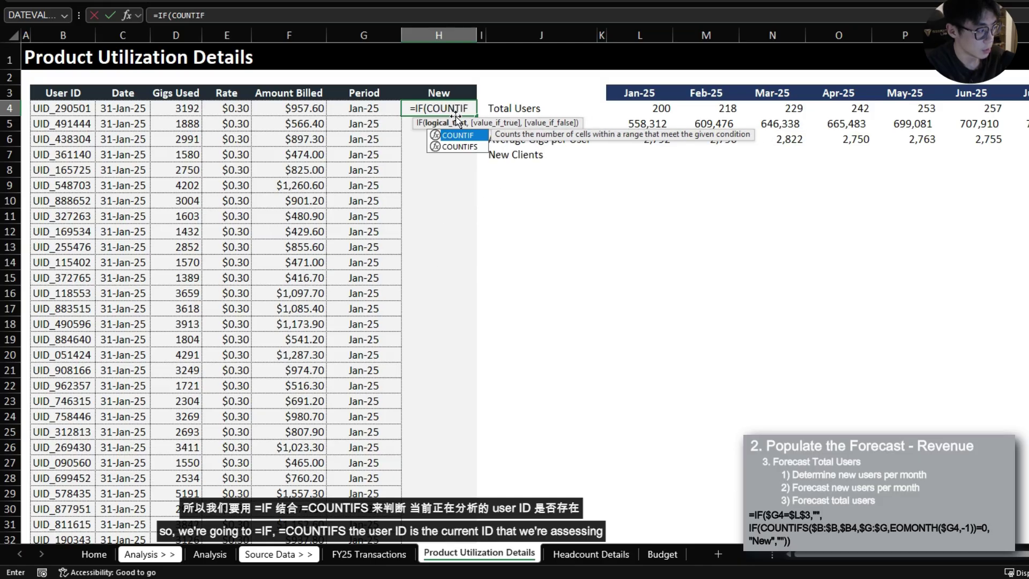
key("Left")
key("Left")
key("Left")
key("Left")
key("Left")
key("Left")
key("ctrl+space")
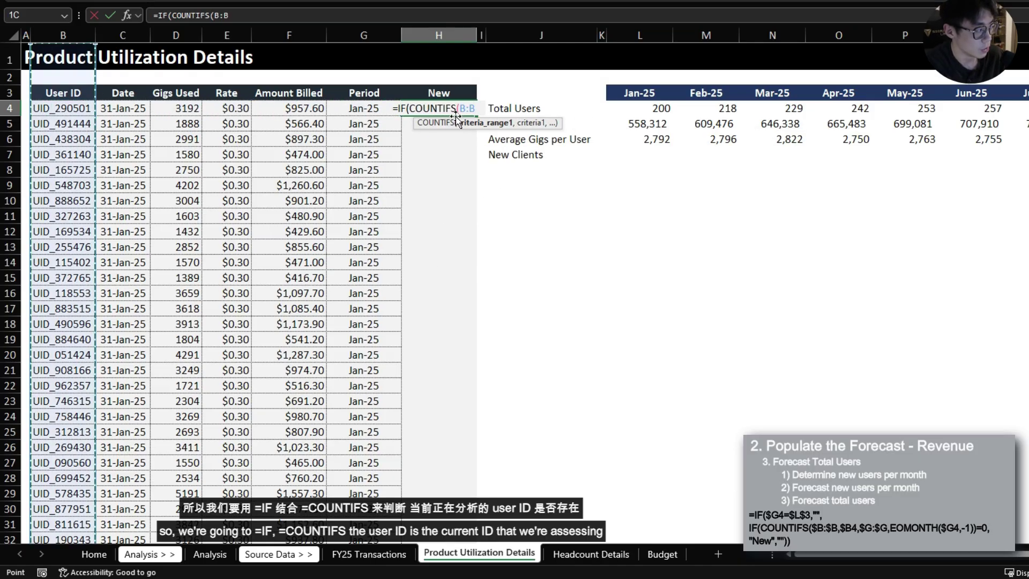
key("F4")
type(",")
key("Left")
key("Left")
key("Left")
key("Left")
key("Left")
key("Left")
key("F4")
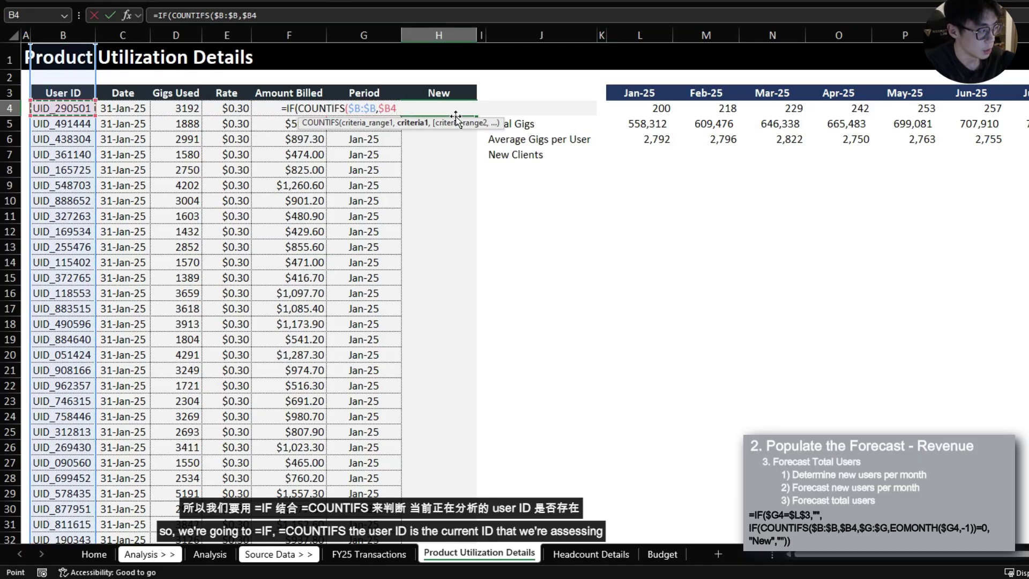
- Add a second COUNTIFS criterion matching the Period column $G:$G to the prior month-end, EOMONTH($G4,-1)
type(",")
key("Left")
key("ctrl+space")
key("F4")
type(",")
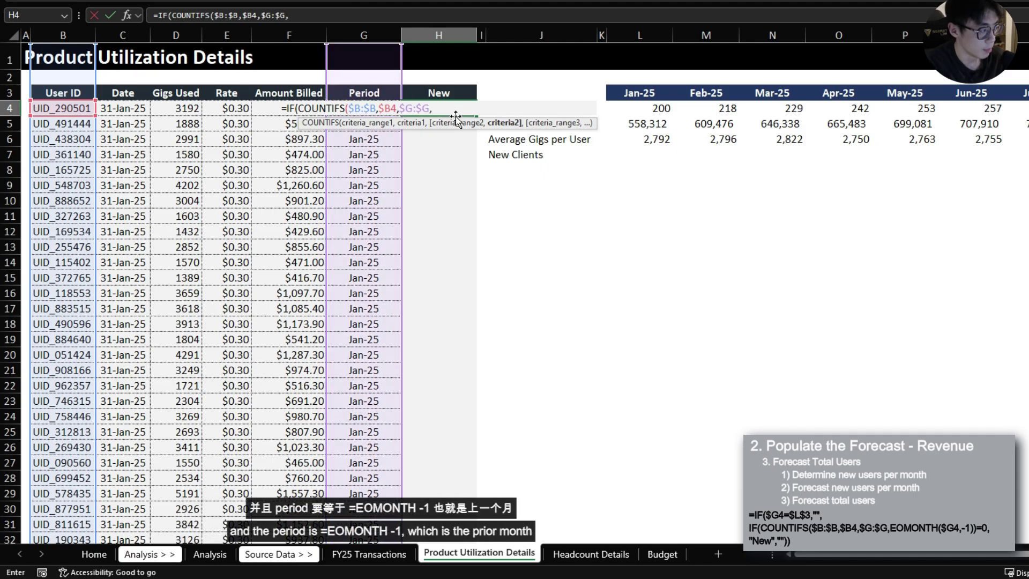
type("EOMO")
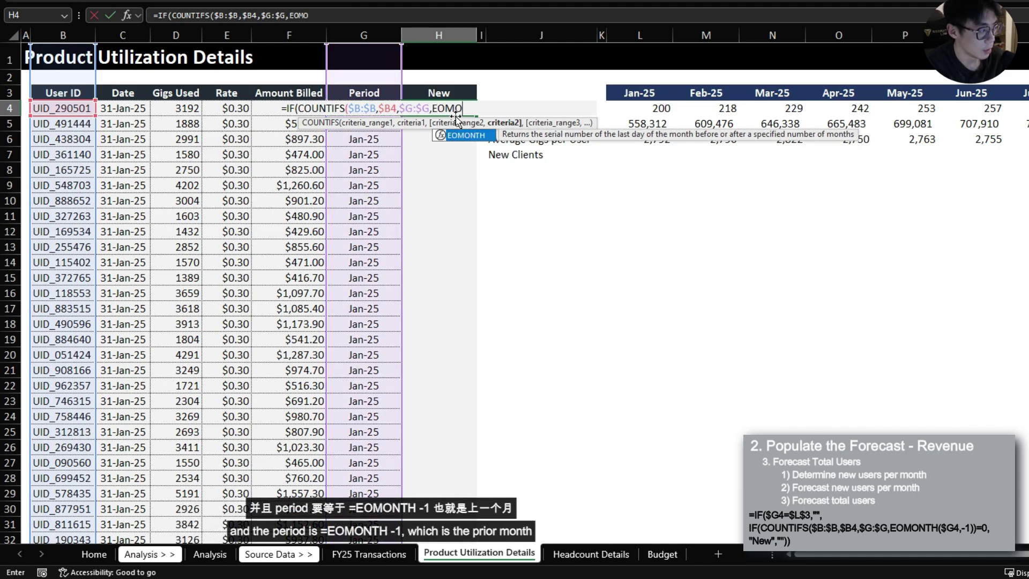
type("NT")
key("Tab")
key("Left")
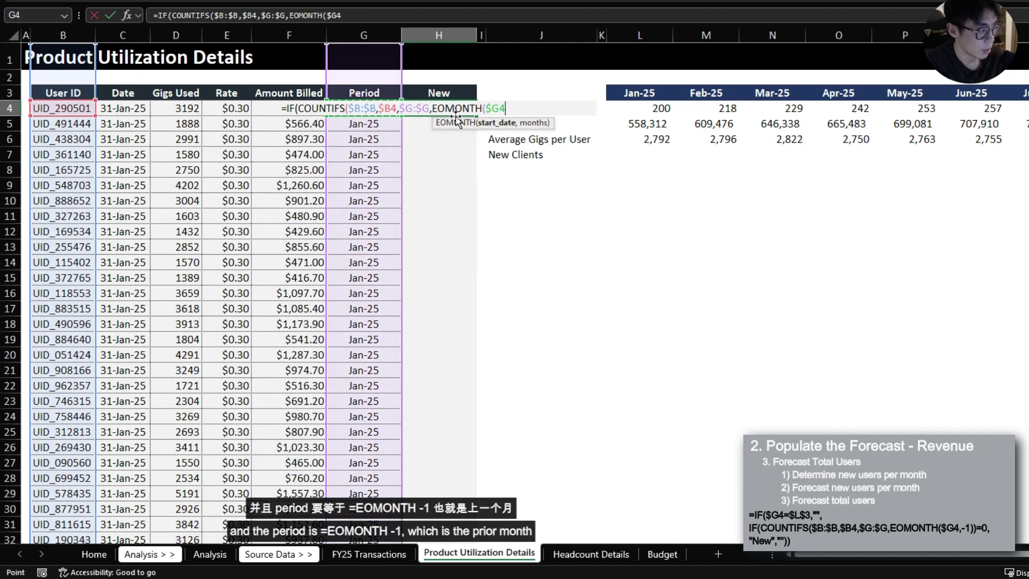
type(",-1)")
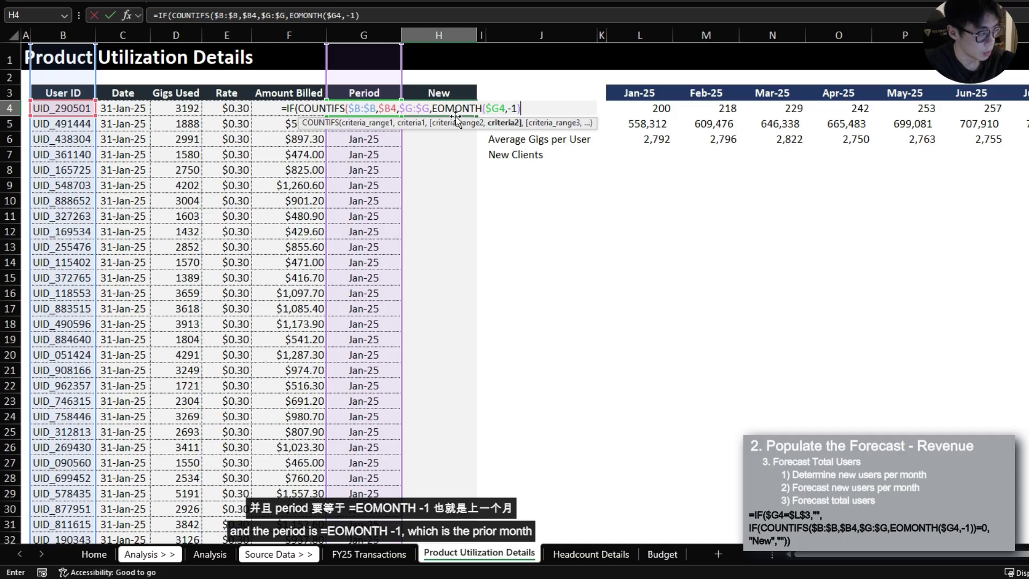
type(")")
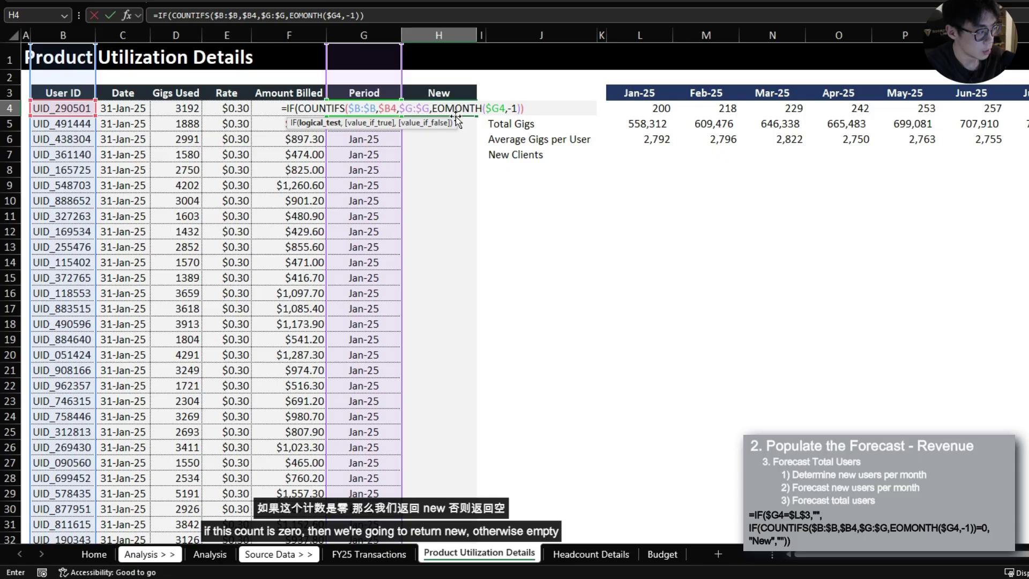
type("=0,\"")
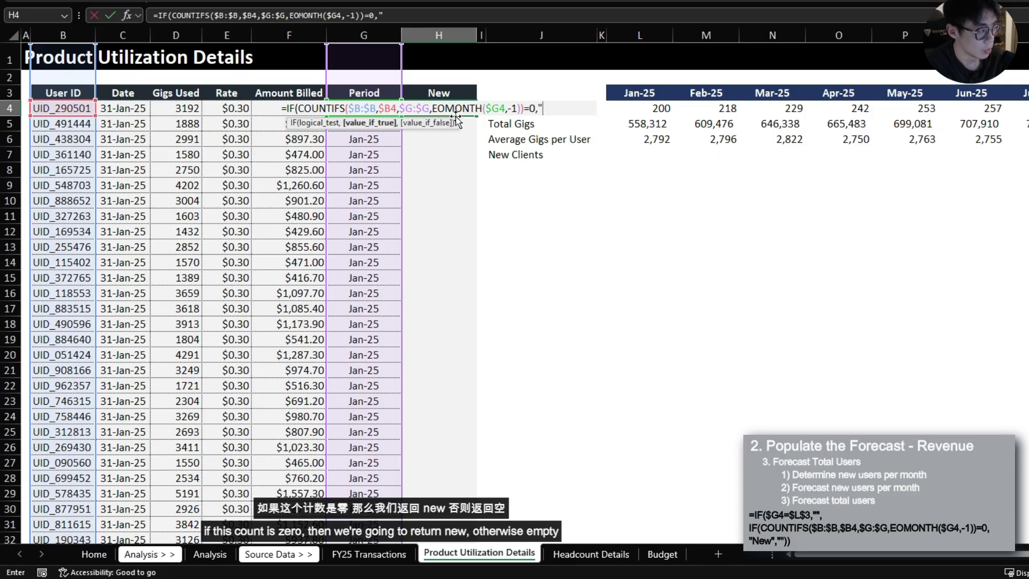
type("New\",")
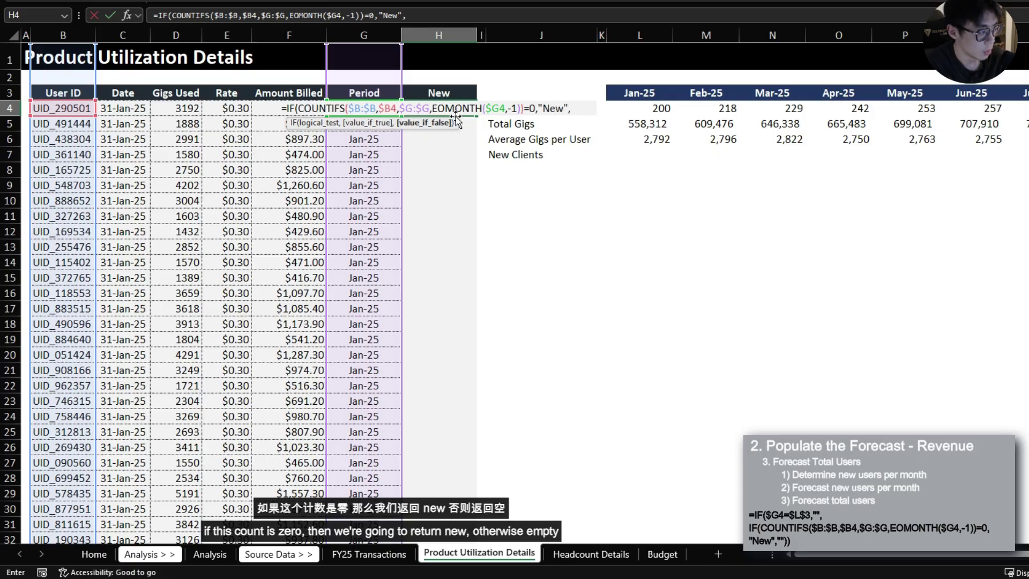
type("\"\")")
- Complete the H4 formula so that it returns "New" when the count equals 0 and an empty string otherwise
key("Return")
- Copy the H4 formula down the New column through H22
key("Up")
key("ctrl+c")
key("Left")
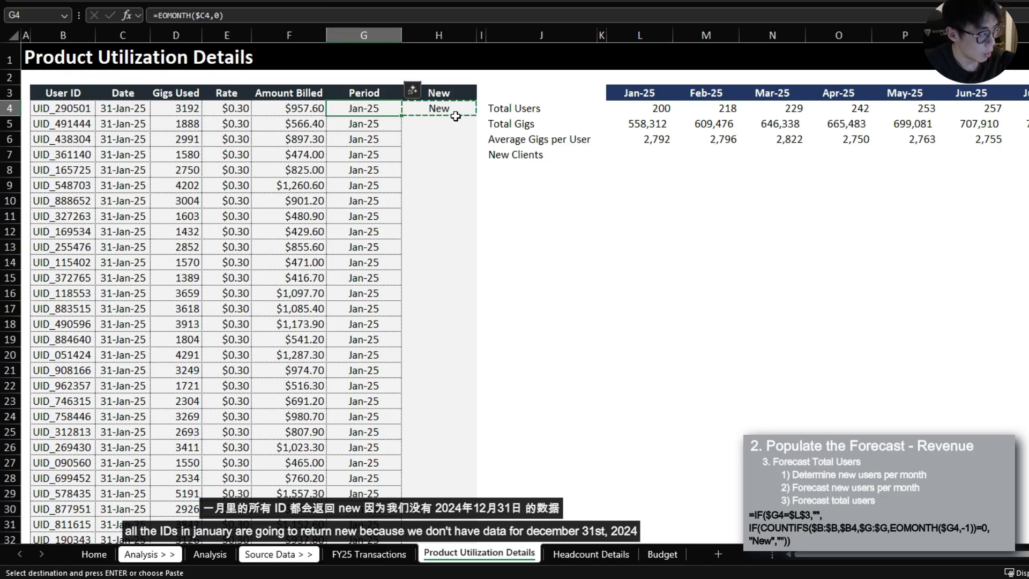
key("shift+Down")
key("shift+Down")
key("shift+Down")
key("shift+Down")
key("shift+Down")
key("shift+Down")
key("shift+Down")
key("shift+Down")
key("Right")
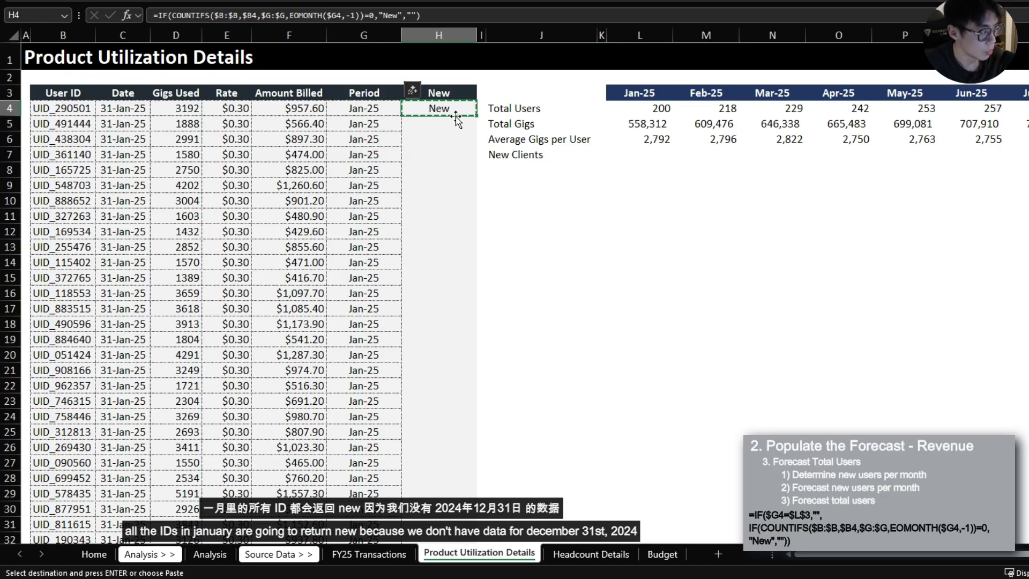
key("shift+Down")
key("shift+Down")
key("shift+Down")
key("shift+Down")
key("shift+Down")
key("shift+Down")
key("shift+Down")
key("shift+Down")
key("shift+Down")
key("shift+Down")
key("shift+Down")
key("shift+Down")
key("shift+Down")
key("shift+Down")
key("shift+Down")
key("shift+Down")
key("shift+Down")
key("shift+Down")
key("ctrl+v")
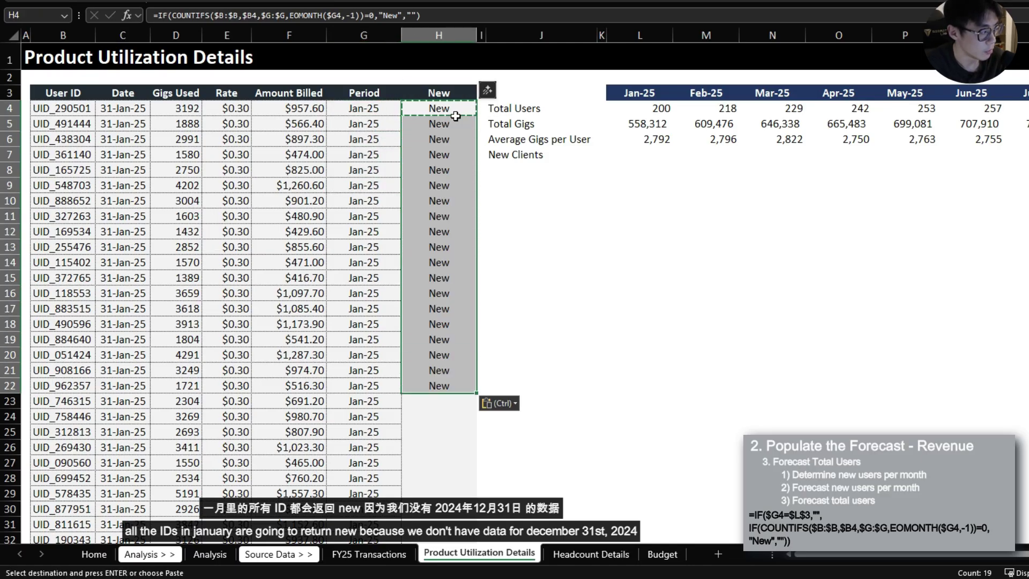
key("Escape")
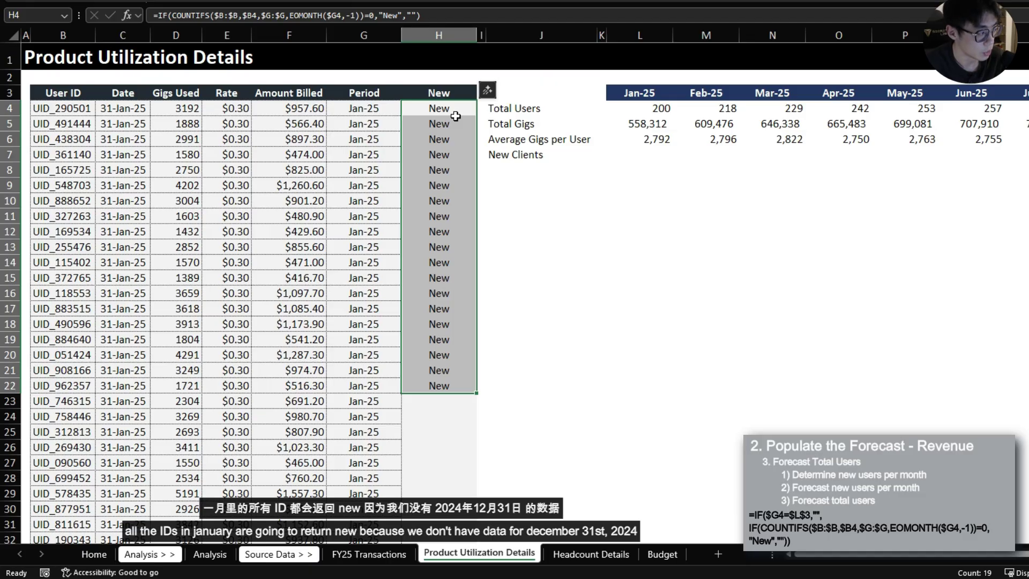
- Wrap the H4 formula in an outer IF on its own line that tests whether $G4 equals the Jan-25 header $L$3
left_click(456, 115)
key("F2")
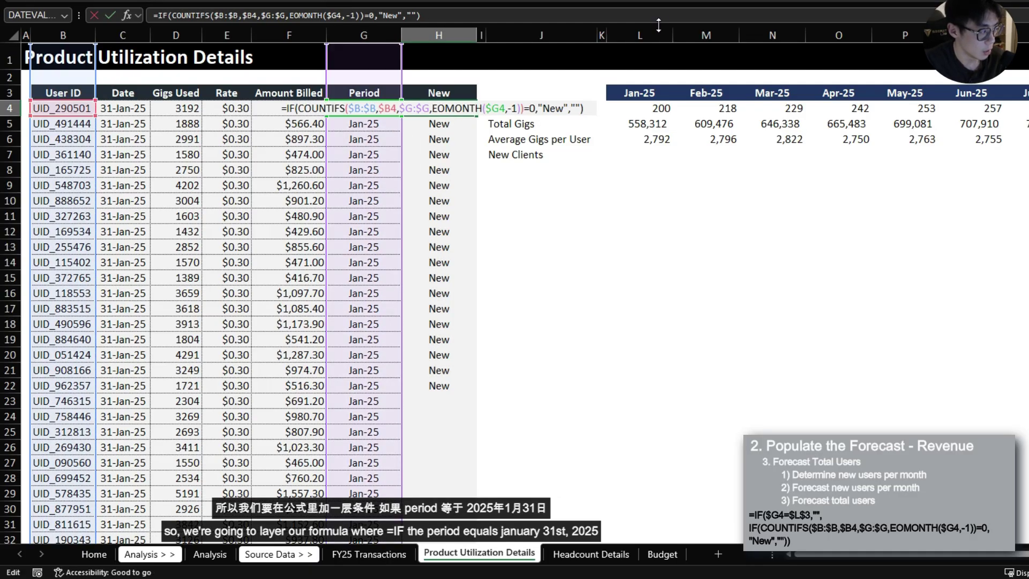
key("alt+Return")
key("Left")
type("IF($")
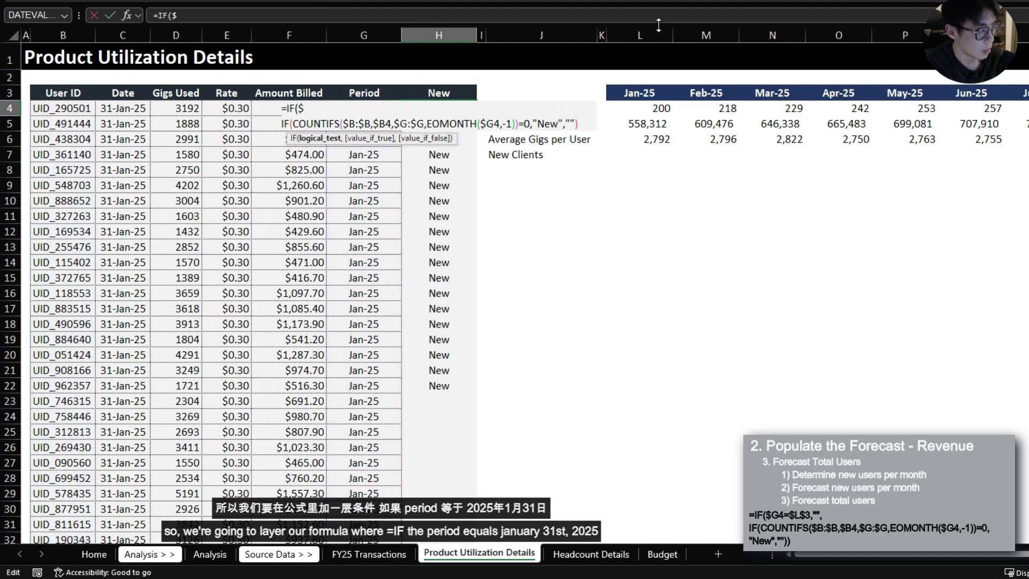
type("G4")
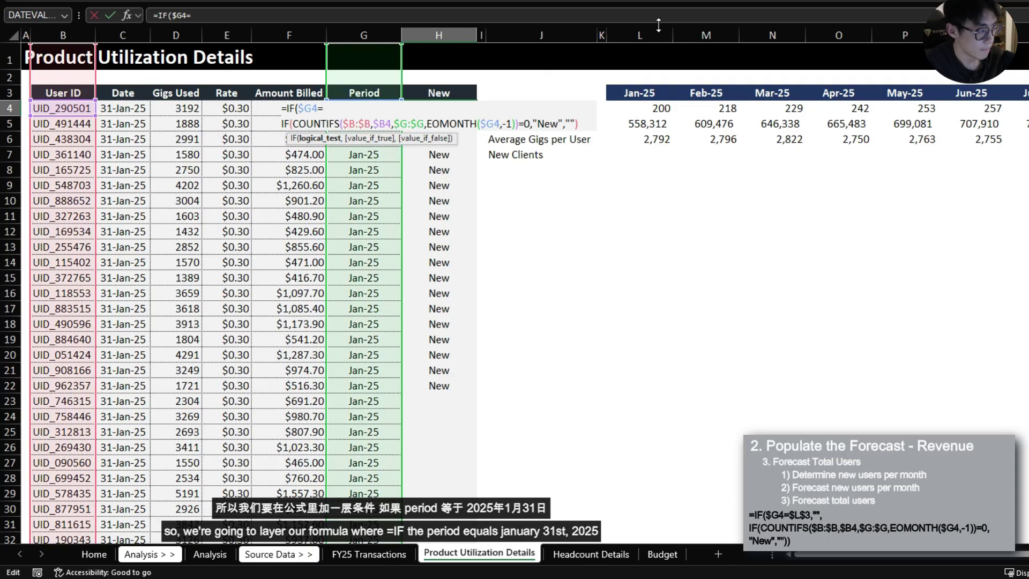
type("=")
left_click(644, 87)
key("F4")
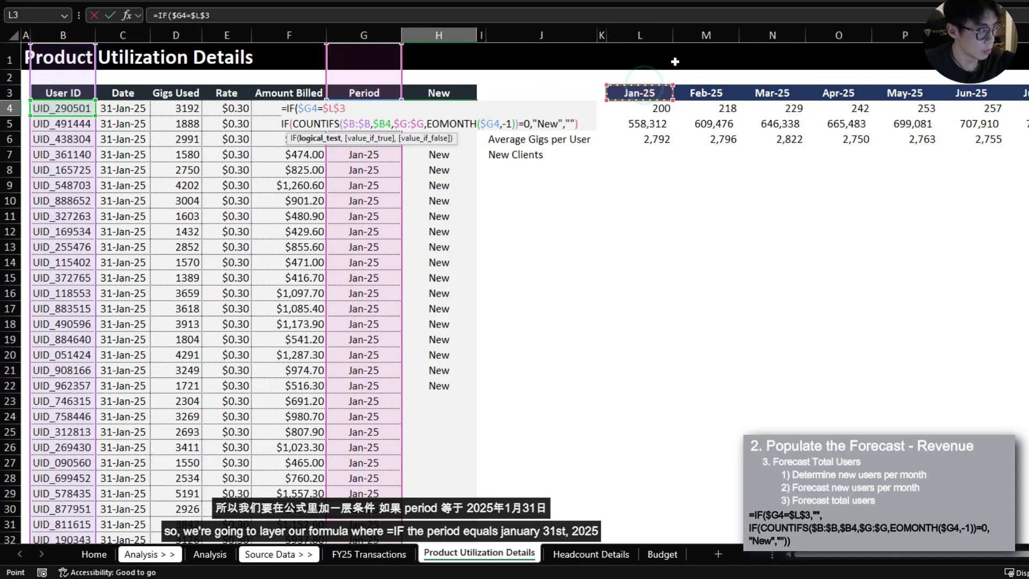
- Make the outer IF in H4 return an empty string when true and otherwise run the existing COUNTIFS check
type(",\"\",")
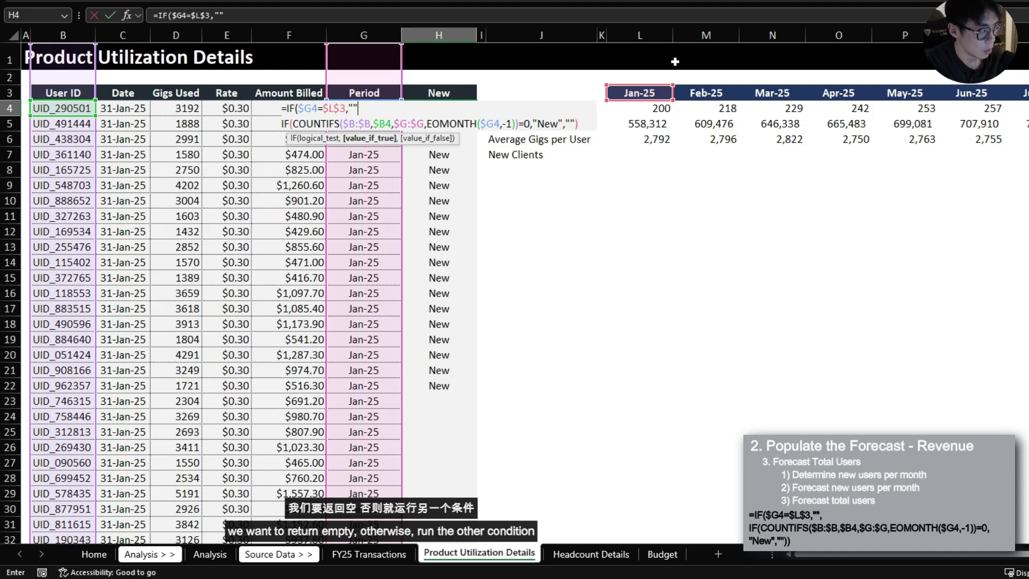
left_click(589, 123)
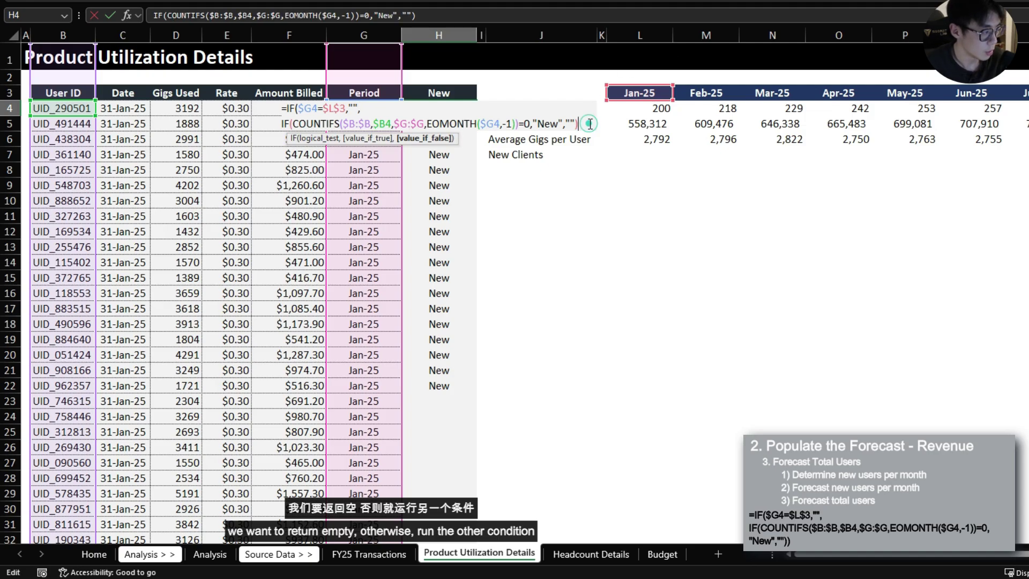
type(")")
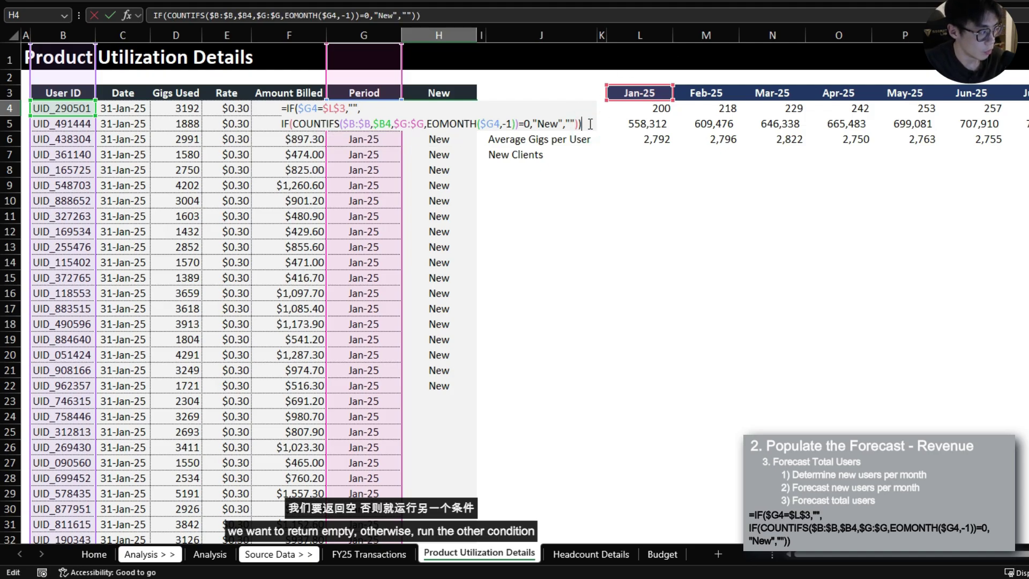
key("Return")
- Copy the updated H4 formula over the New column cells through H22
key("Up")
key("ctrl+c")
key("ctrl+shift+Down")
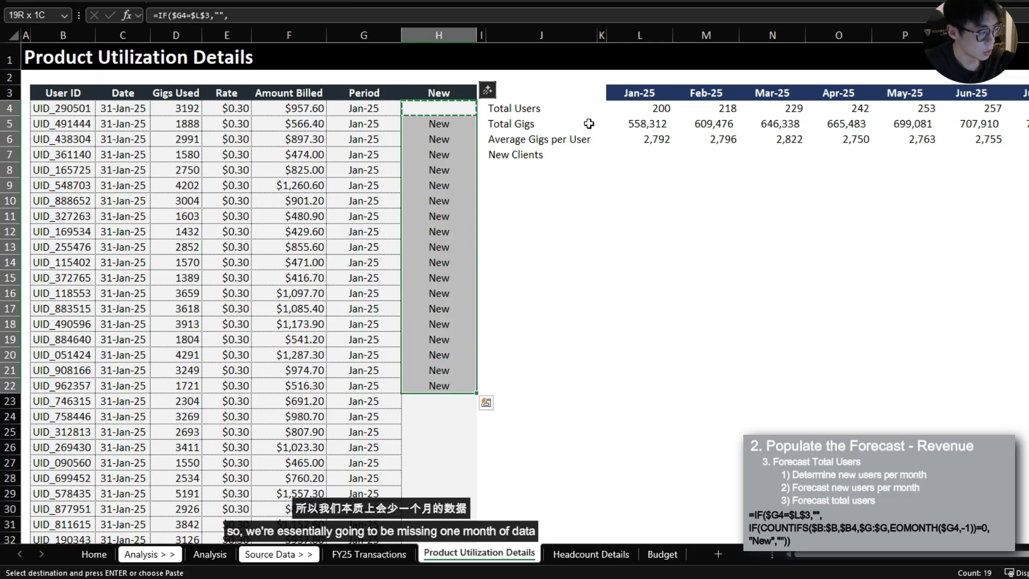
key("ctrl+v")
key("Escape")
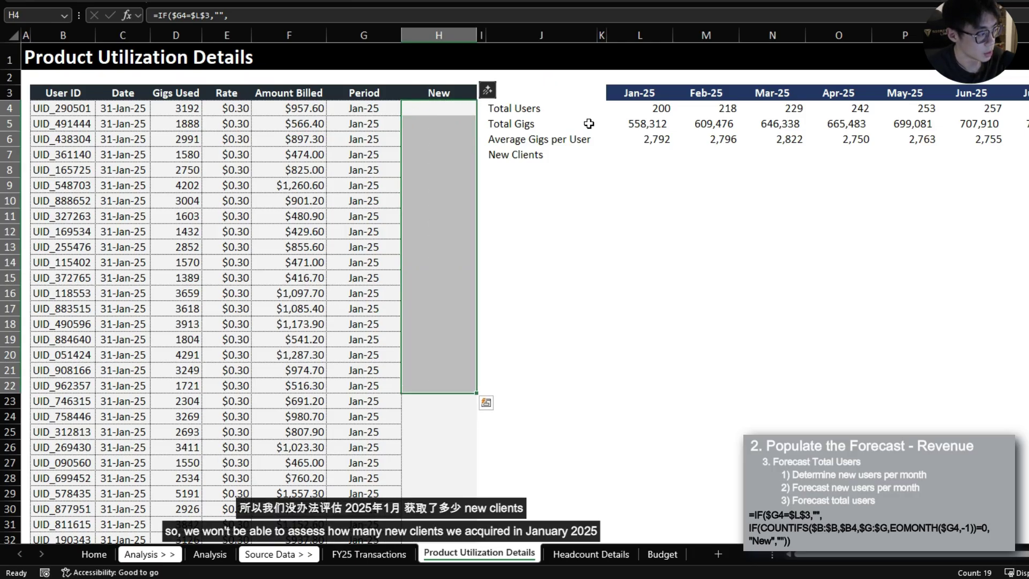
- Copy the H22 formula down the rest of the New column to the last data row, H1930
key("ctrl+Down")
key("ctrl+c")
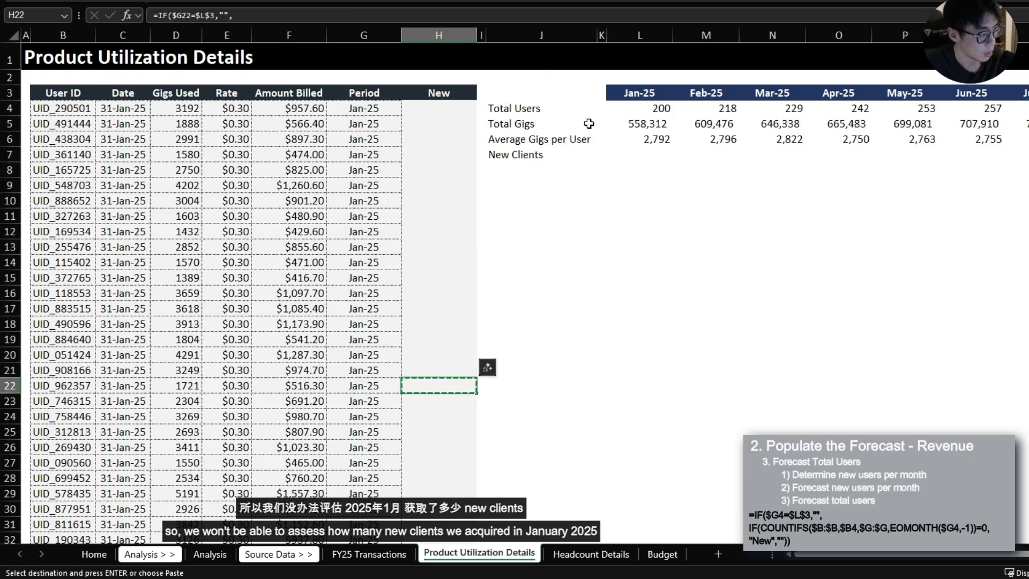
key("Left")
key("ctrl+Down")
key("Right")
key("ctrl+shift+Up")
key("ctrl+v")
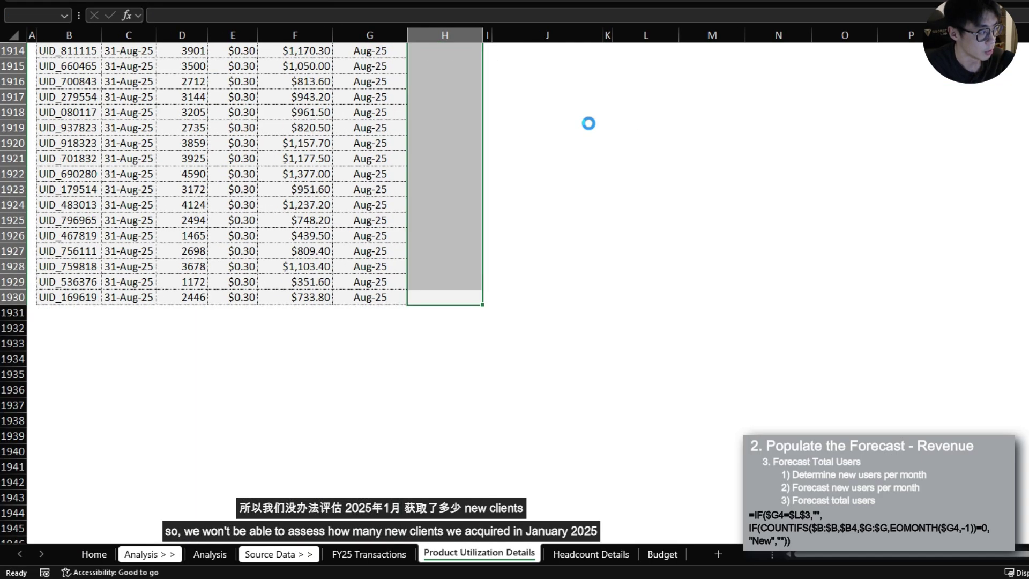
- Check the filled New column from its first data row to its last
key("ctrl+Up")
key("ctrl+Down")
key("Escape")
key("ctrl+Up")
key("Down")
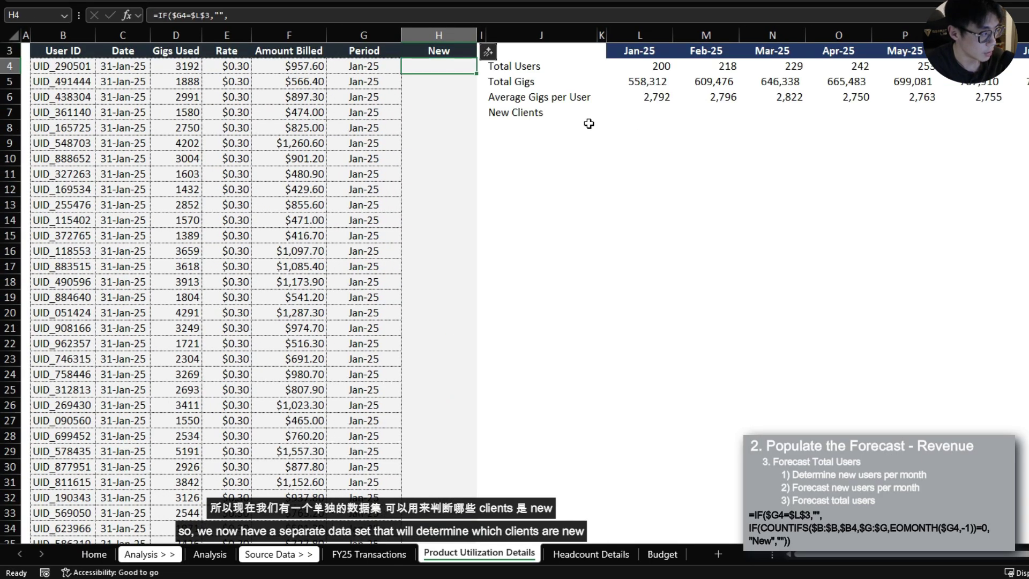
key("ctrl+shift+Down")
key("ctrl+BackSpace")
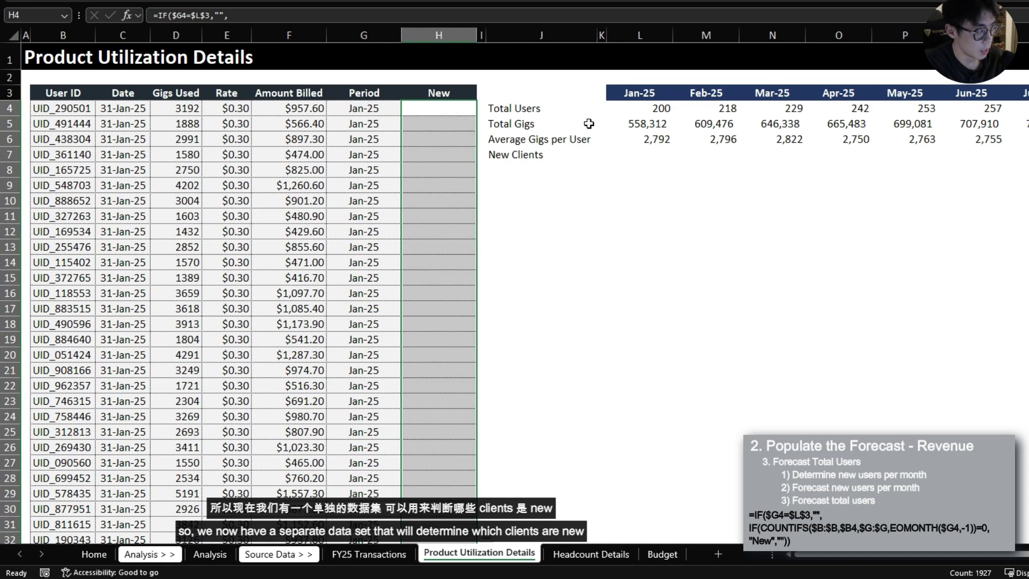
key("shift+Return")
key("shift+Return")
key("shift+Return")
key("shift+Return")
key("shift+Return")
key("shift+Return")
key("shift+Return")
key("shift+Return")
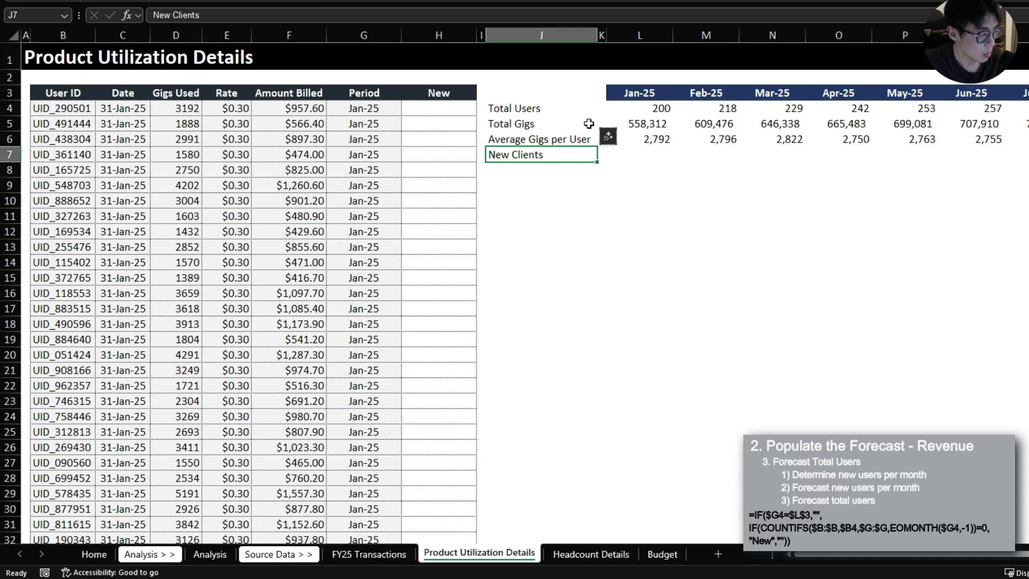
- Copy the Feb-25 Total Users formula from M4 into the New Clients cell M7
key("Right")
key("Right")
key("Right")
key("Up")
key("Up")
key("Up")
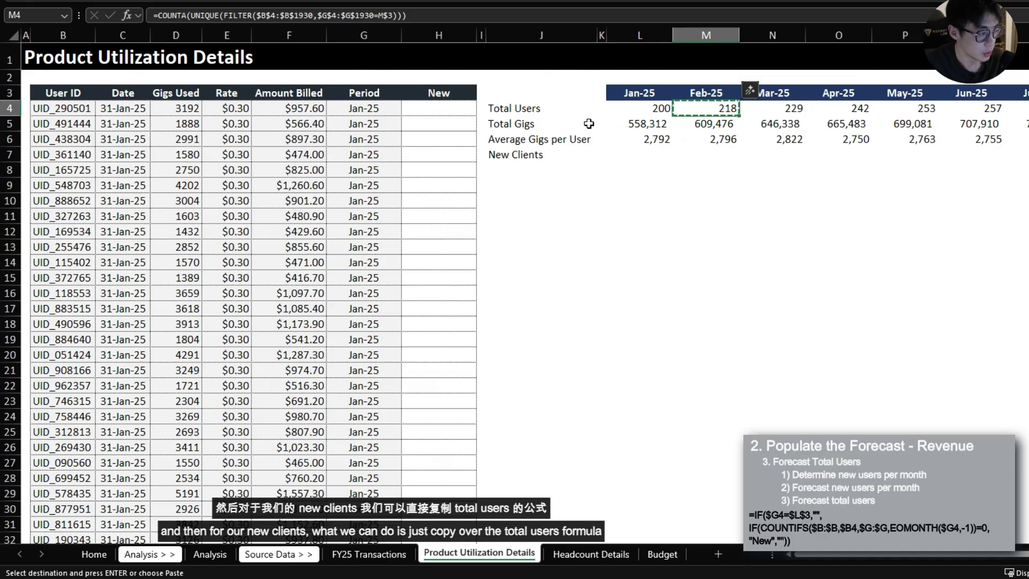
key("ctrl+c")
key("Down")
key("Down")
key("Down")
key("ctrl+v")
- In M7, parenthesize the FILTER's period condition and multiply it by a second condition, ($H$4:$H$1930="New")
key("F2")
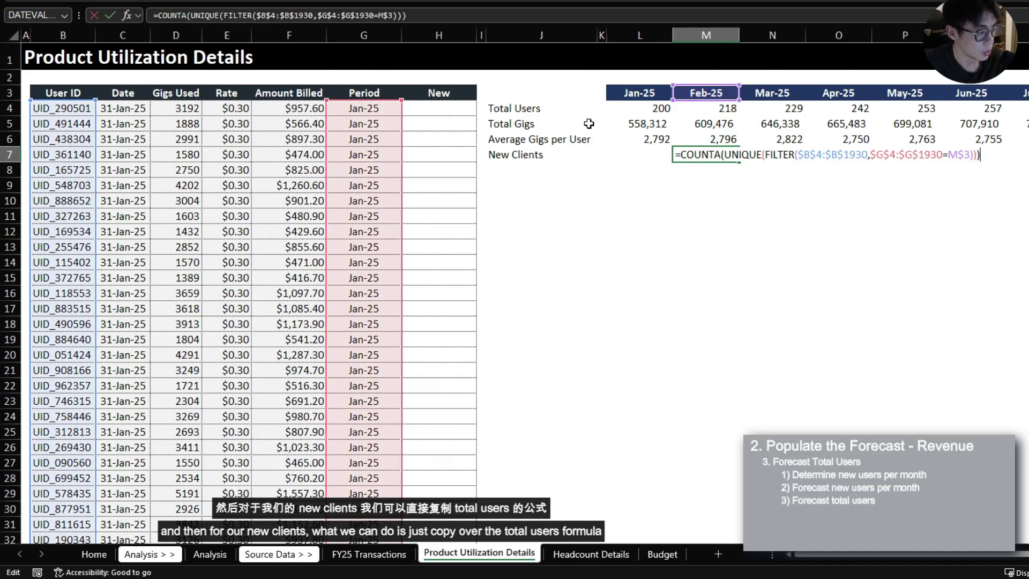
key("Left")
key("Left")
key("Left")
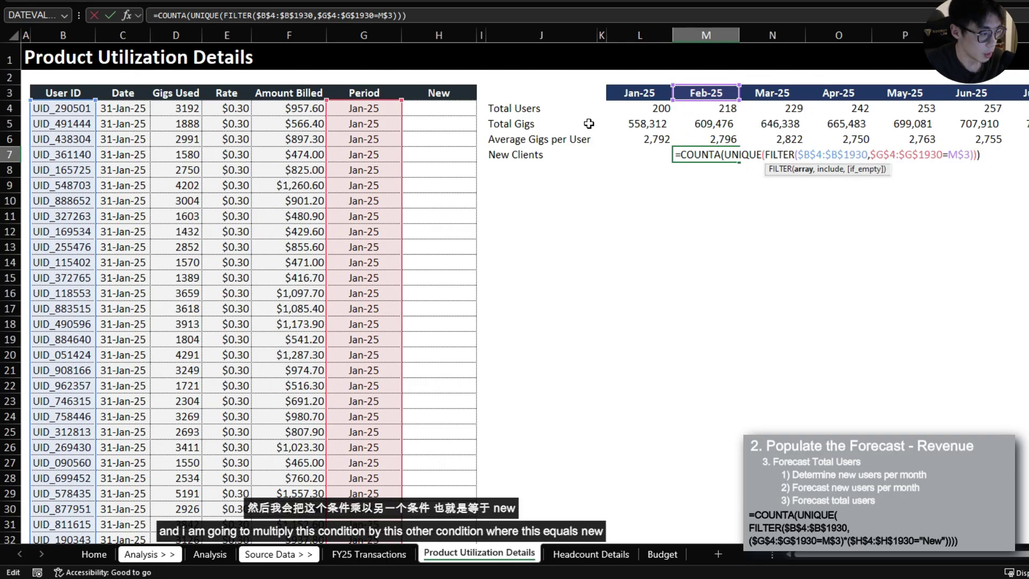
type("(")
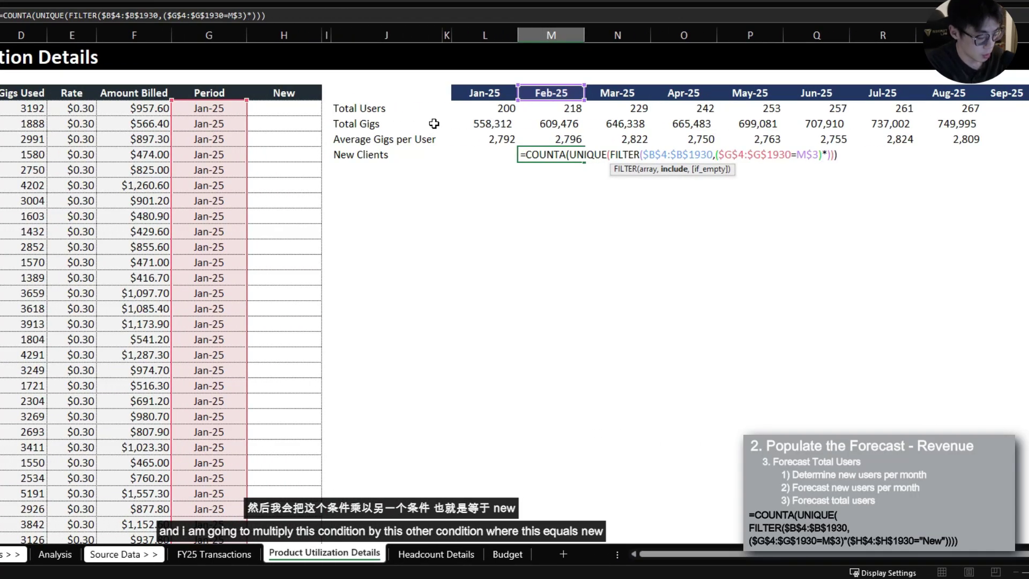
left_click(282, 108)
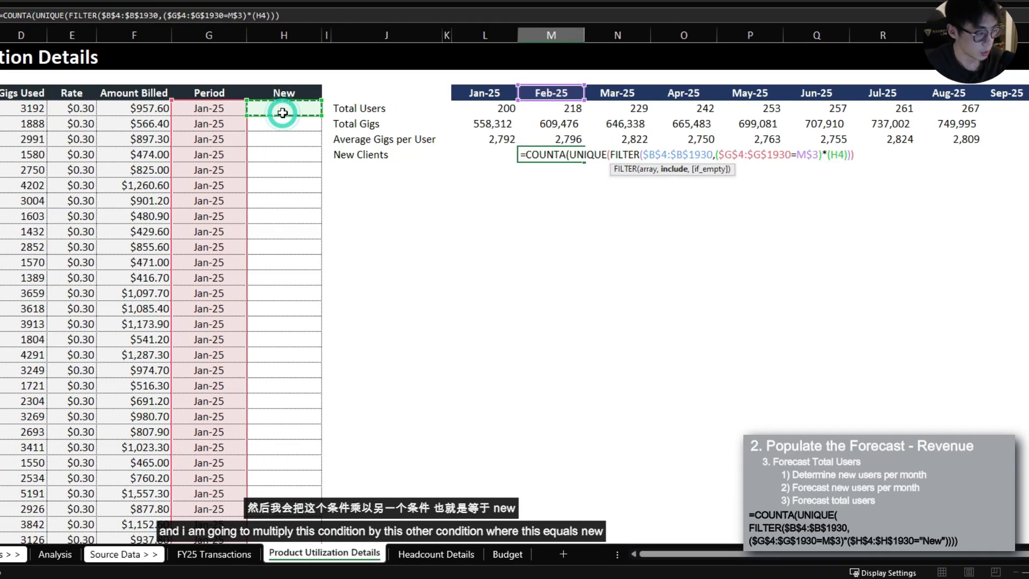
key("ctrl+shift+Down")
key("F4")
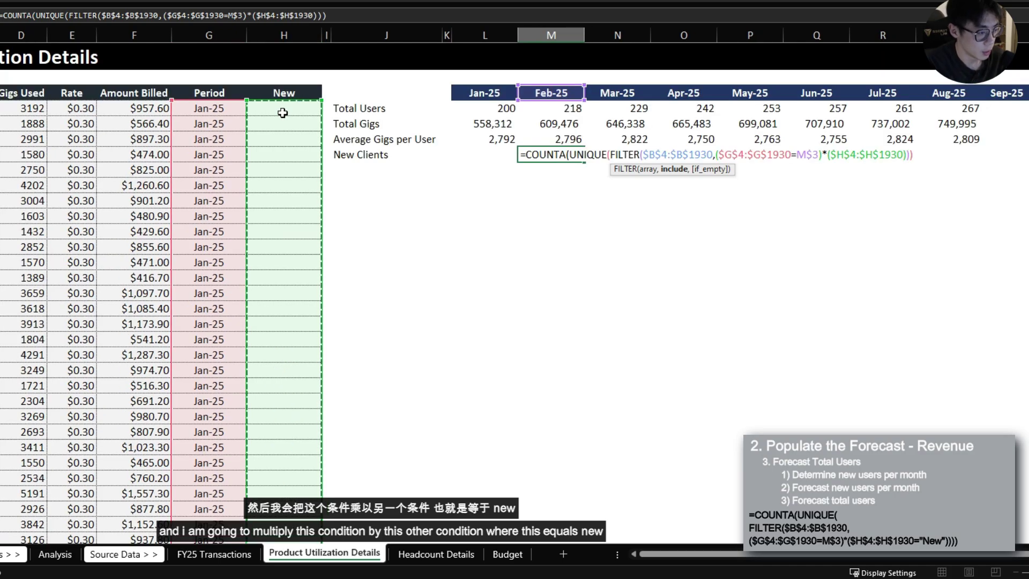
type("=\"New")
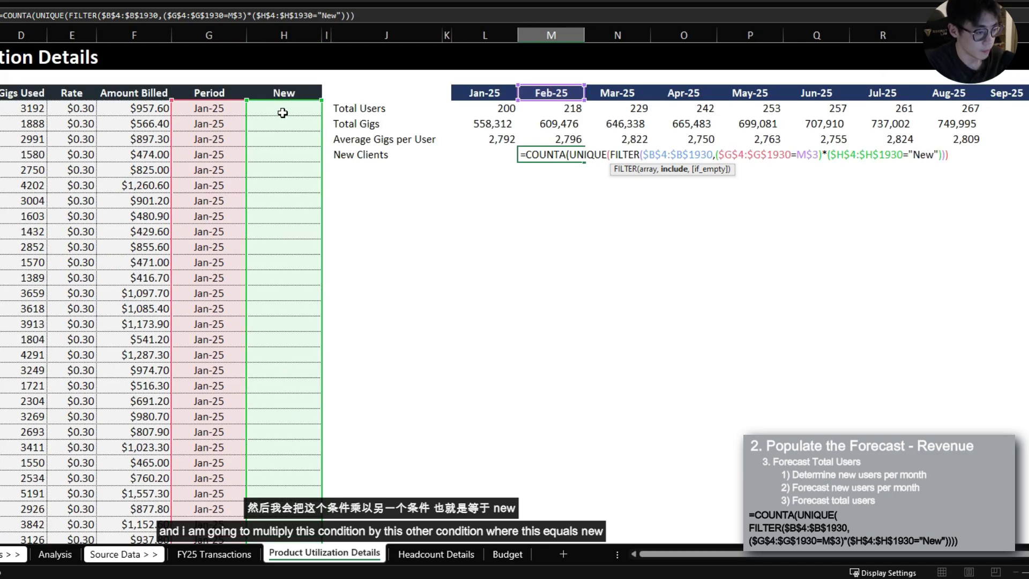
key("Return")
- Copy the M7 New Clients formula across the row through Aug-25 in S7
key("Up")
key("ctrl+c")
key("Up")
key("ctrl+Right")
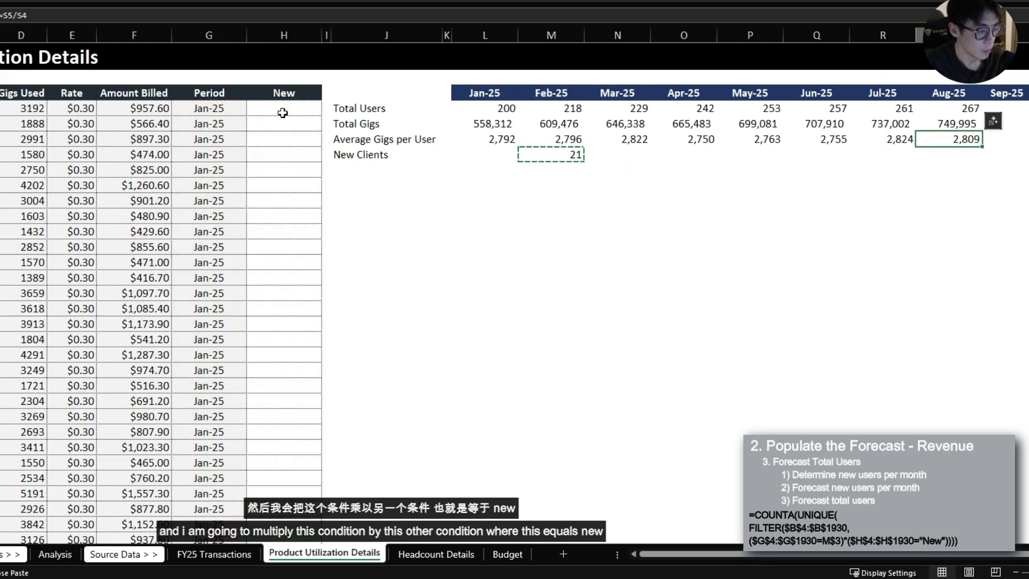
key("Down")
key("ctrl+shift+Left")
key("Right")
key("Right")
key("Right")
key("Right")
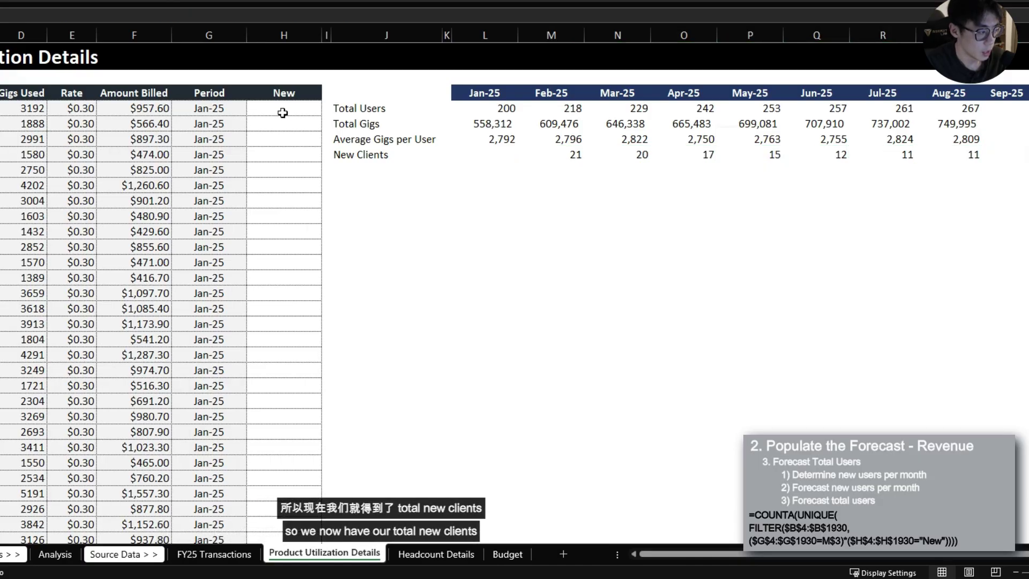
- Examine the trend of New Clients from Feb-25 to Aug-25, comparing the August figure with February
key("Left")
key("Left")
key("ctrl+Left")
key("ctrl+shift+Right")
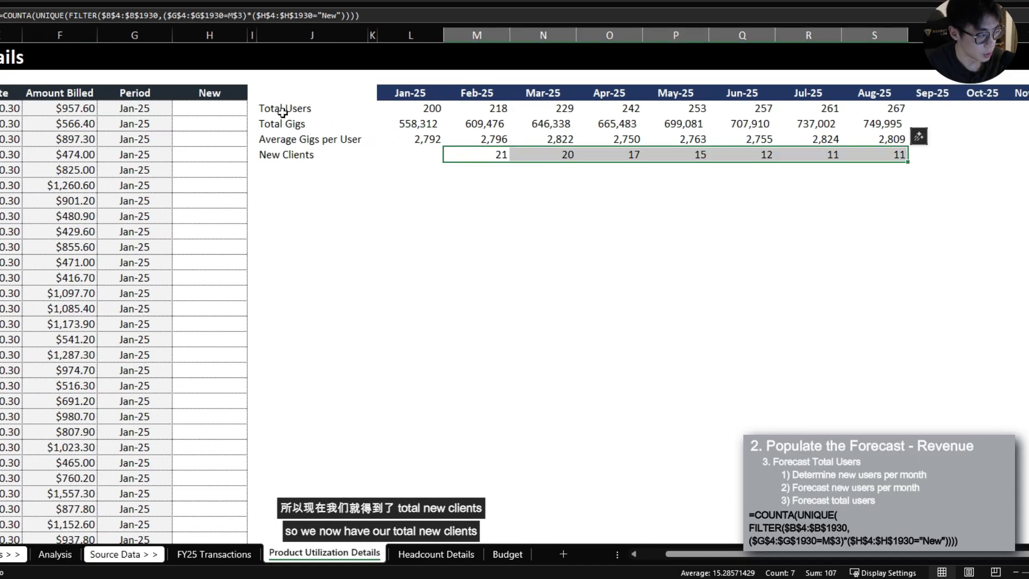
left_click(481, 154)
scroll(556, 153, "left", 1)
left_click_drag(383, 153, 938, 140)
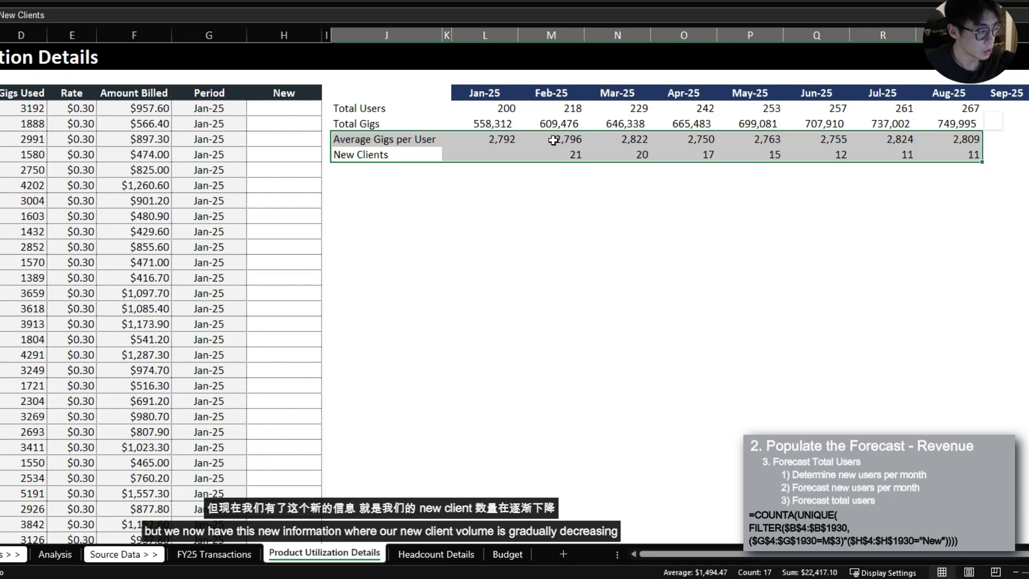
key("Left")
key("Right")
key("ctrl+Right")
key("ctrl+shift+Right")
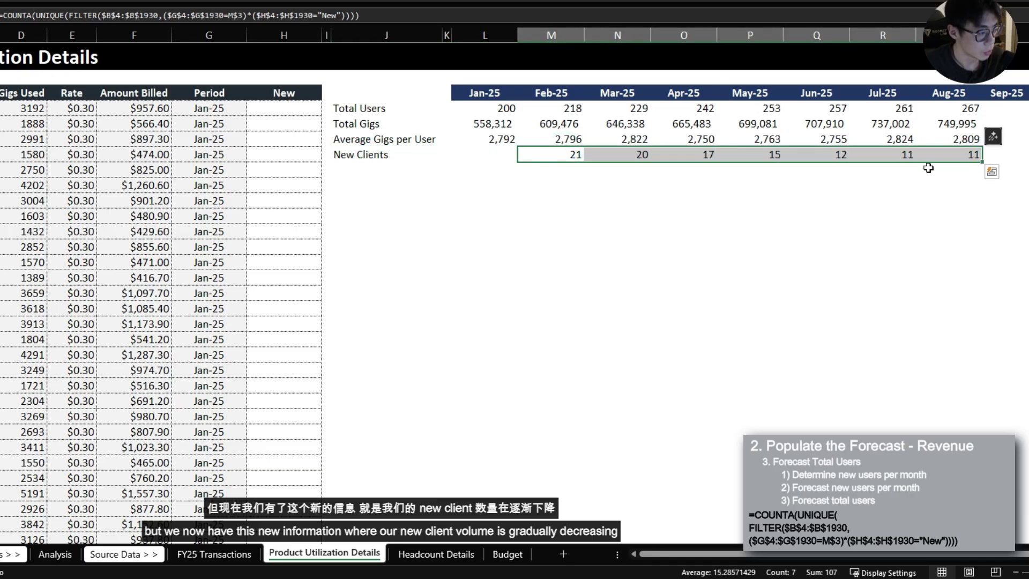
left_click(959, 156)
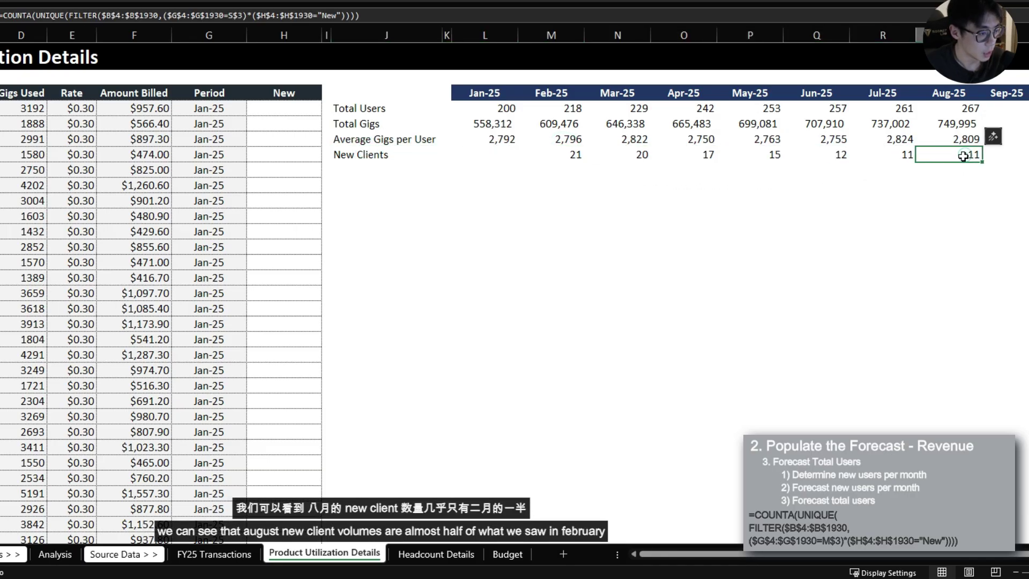
left_click(577, 154)
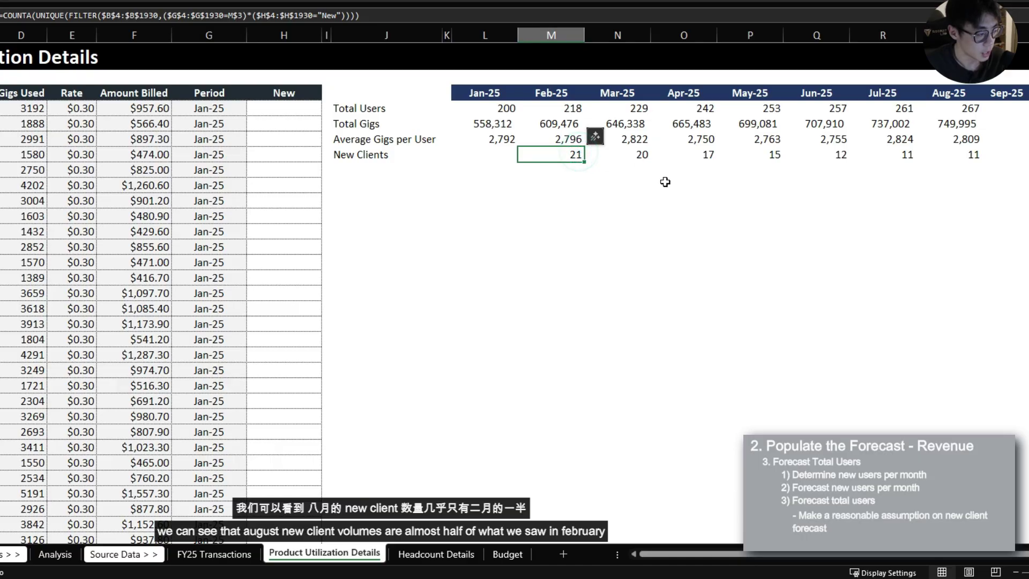
- Add a row labelled "MoM Decrease %" in J8, directly below New Clients
key("ctrl+Left")
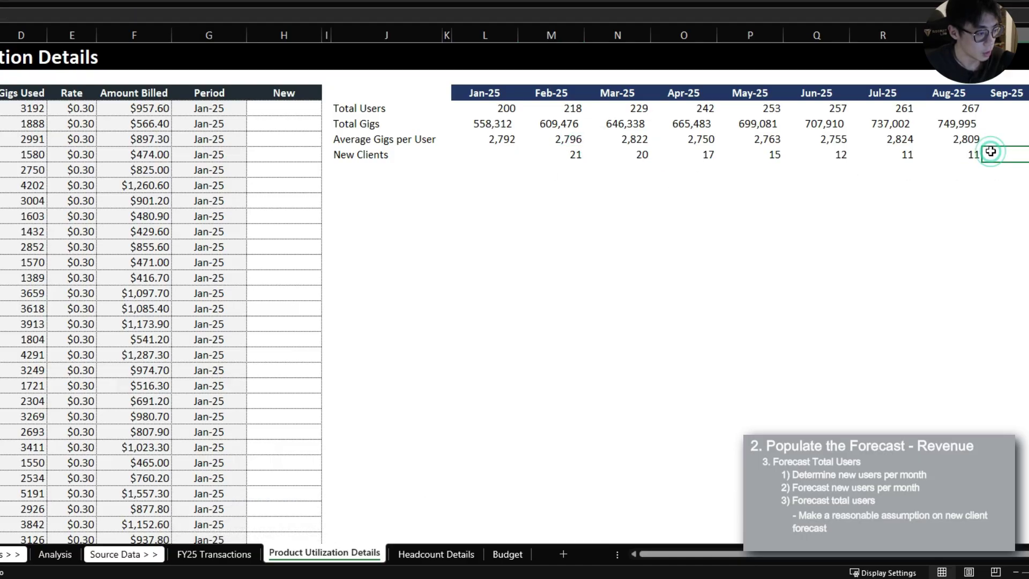
key("ctrl+c")
key("Down")
key("ctrl+v")
type("Mo")
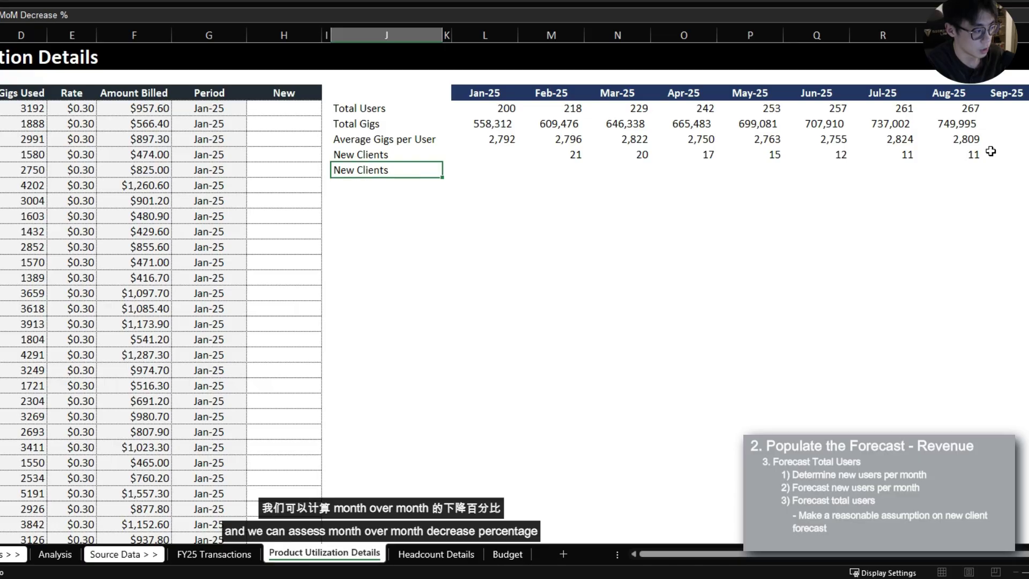
- Calculate the MoM decrease in N8 as Mar-25 New Clients divided by Feb-25 minus 1, and copy it across through Aug-25
key("Right")
key("Right")
key("Right")
key("Right")
type("=N4/M4-1")
key("ctrl+Return")
key("ctrl+c")
key("shift+Right")
key("ctrl+v")
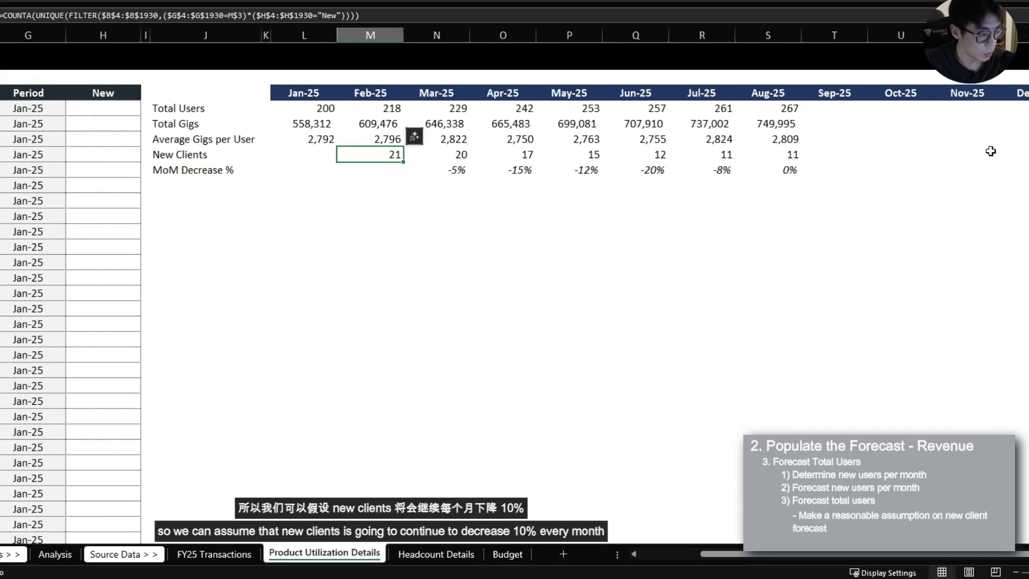
key("ctrl+Right")
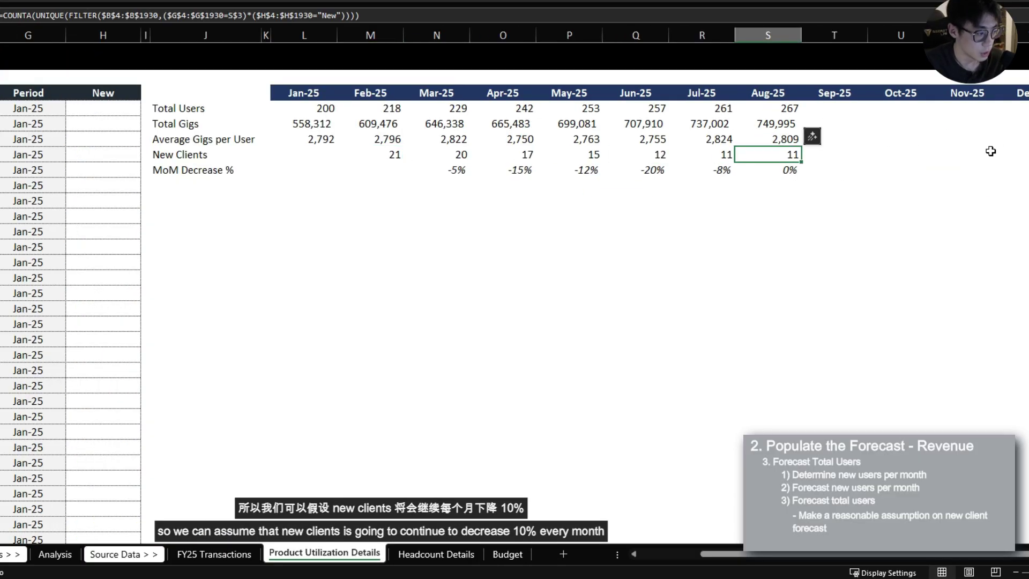
- Compare New Clients in Feb-25 with Jul-25 and Aug-25 to judge a reasonable assumption for the September–December cells
key("ctrl+Left")
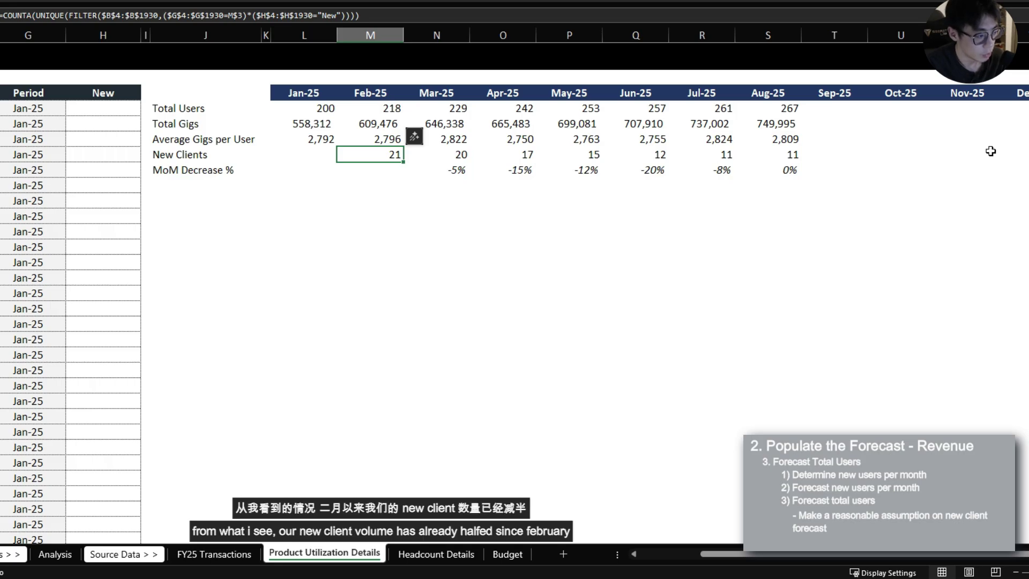
key("ctrl+Right")
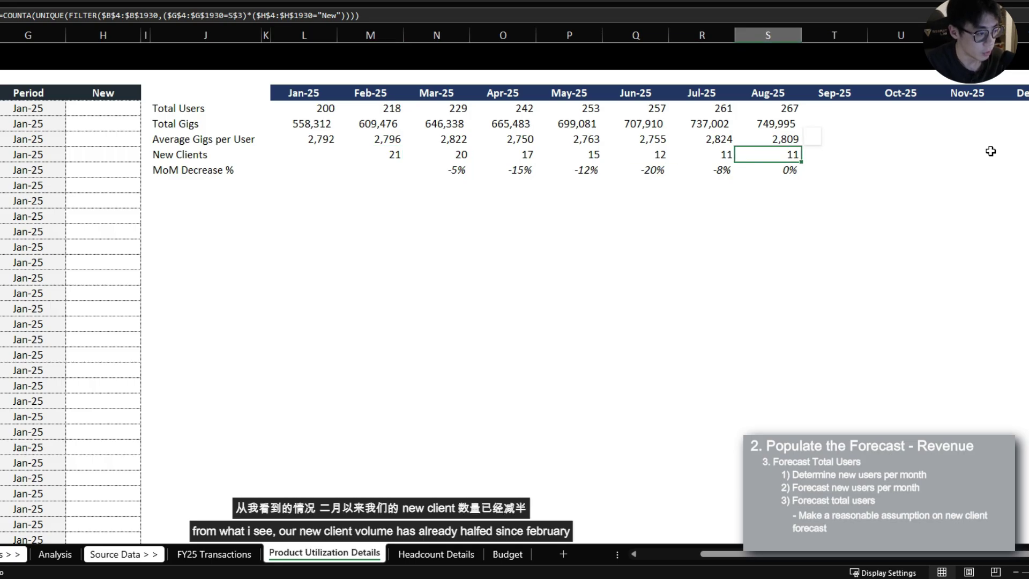
left_click(375, 156)
left_click(819, 150)
key("ctrl+shift+Right")
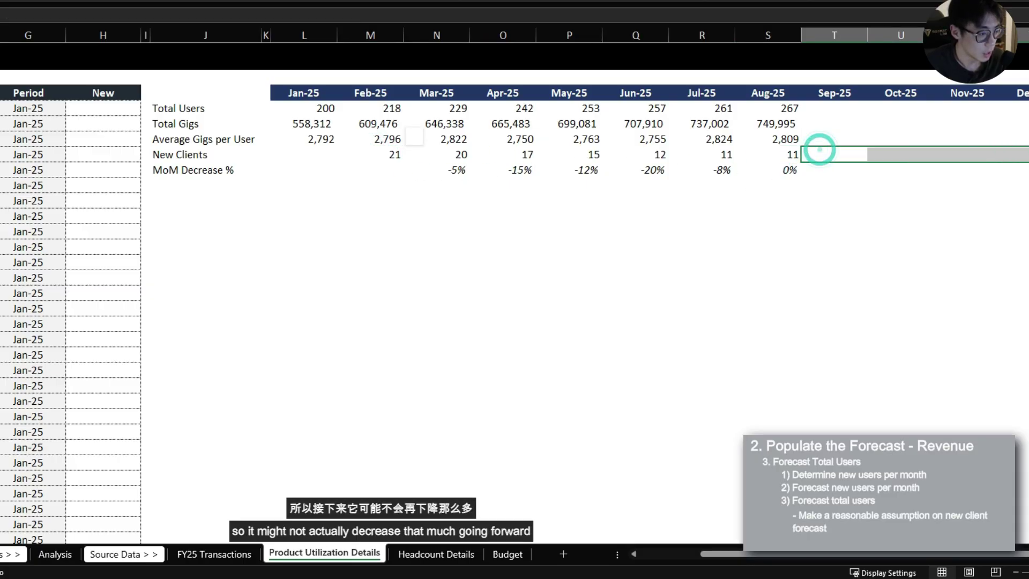
left_click(745, 159)
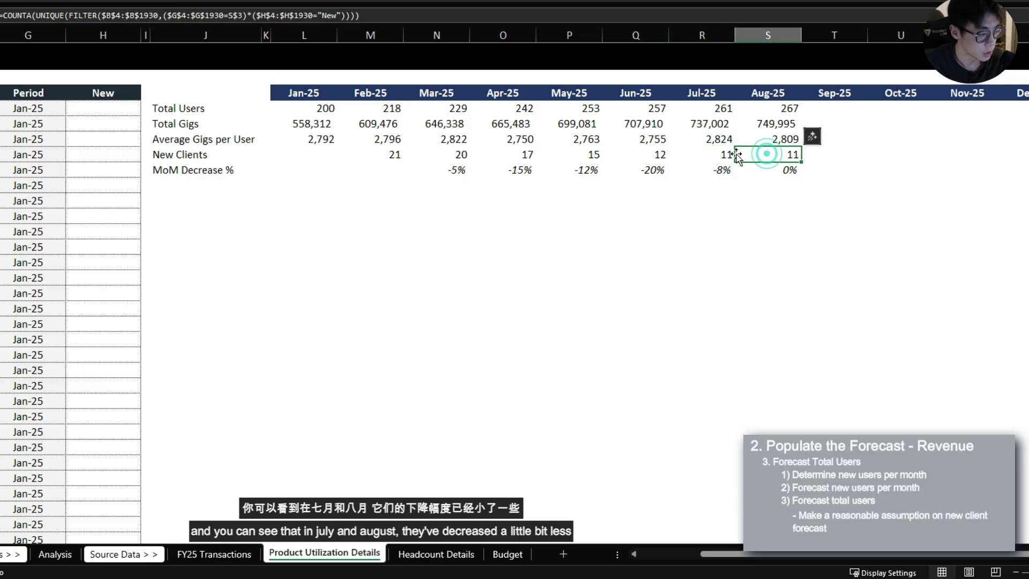
- Calculate the Sep-25 MoM Decrease % in T8 as the average of N8:S8, with locked range references
left_click_drag(729, 155, 742, 155)
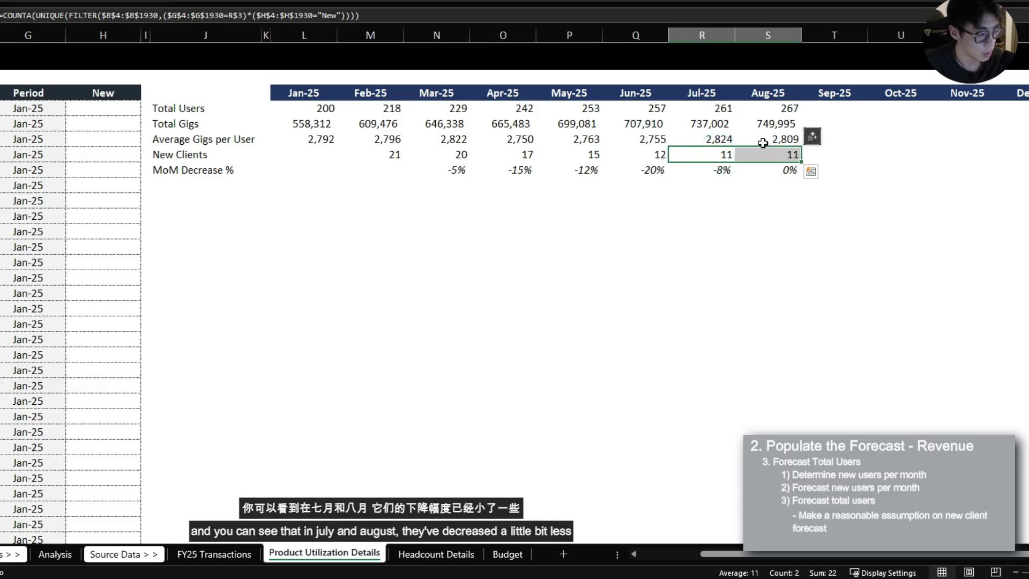
left_click(827, 157)
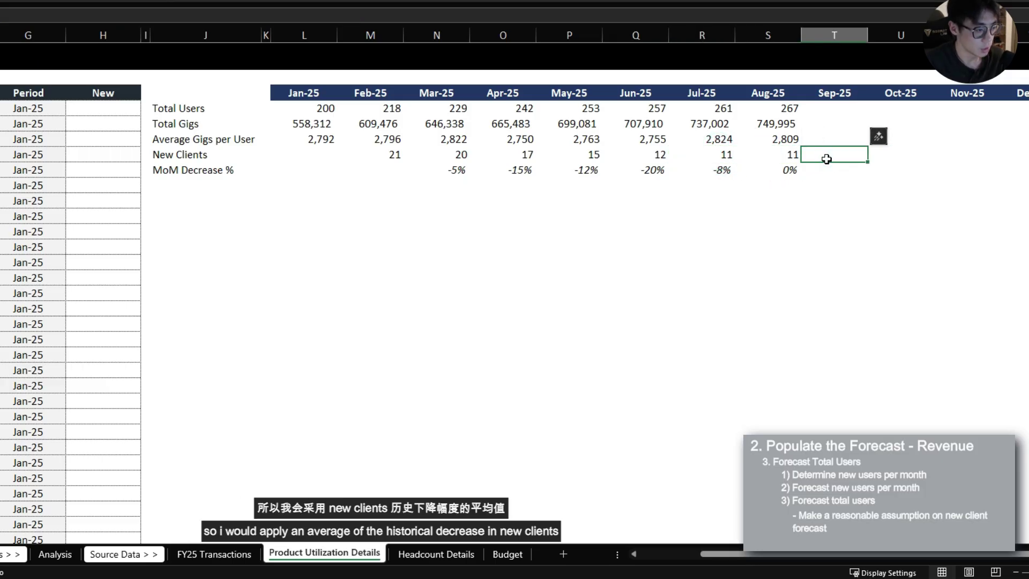
key("Left")
key("Down")
key("ctrl+c")
key("Right")
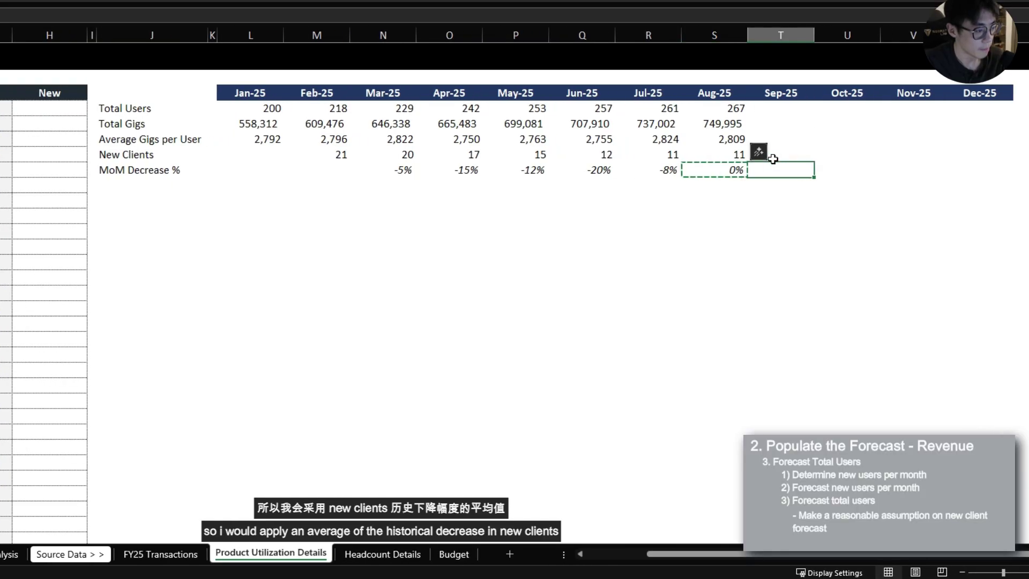
type("=AVE")
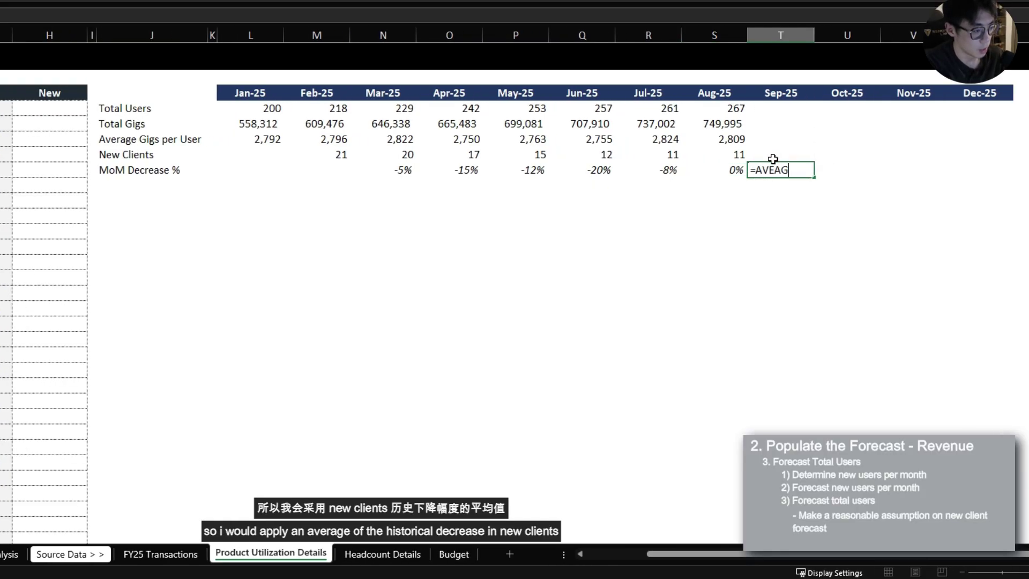
type("RAGE(")
key("Left")
key("ctrl+shift+Left")
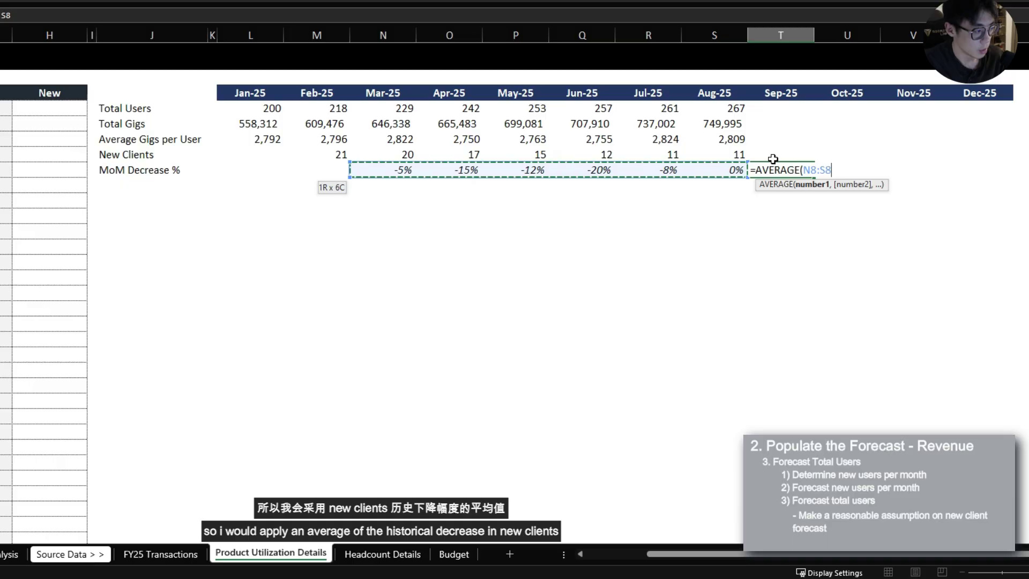
key("F4")
key("F4")
key("F4")
type(")")
key("Return")
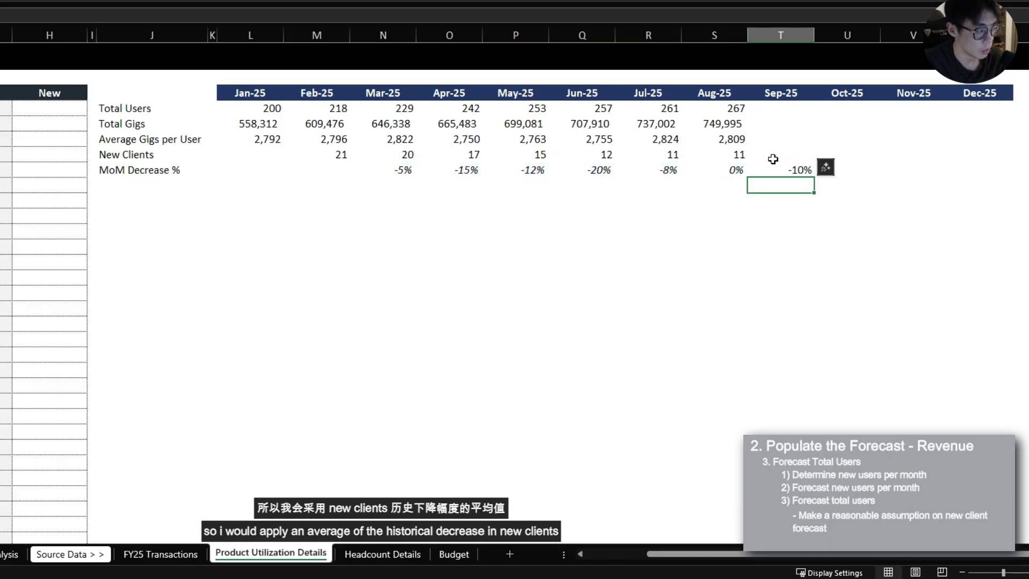
- Set the Oct-25 MoM Decrease % in U8 to the Sep-25 rate plus 2% (=T8+2%)
key("Up")
key("Right")
type("=")
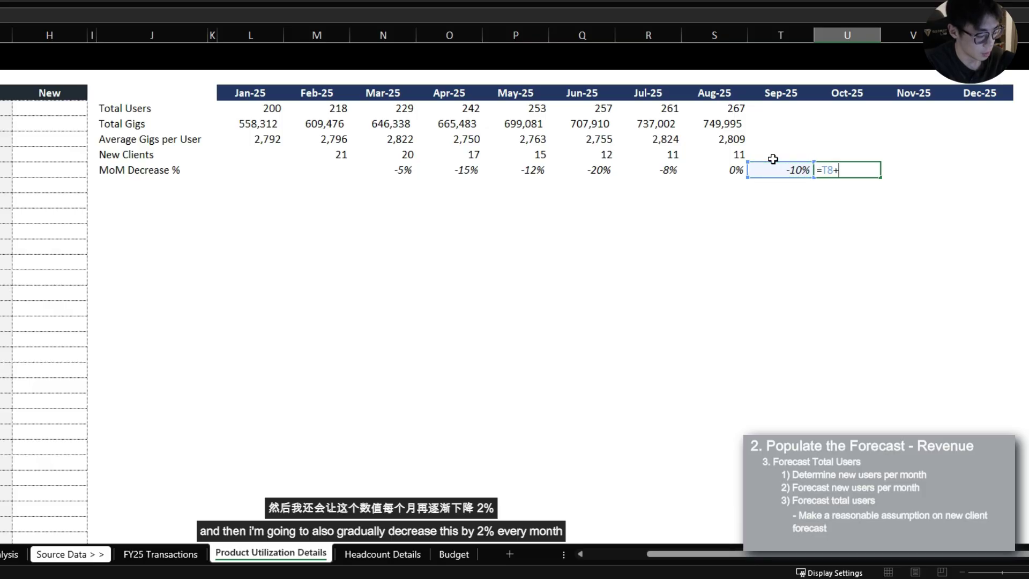
type("T8+2%")
key("Return")
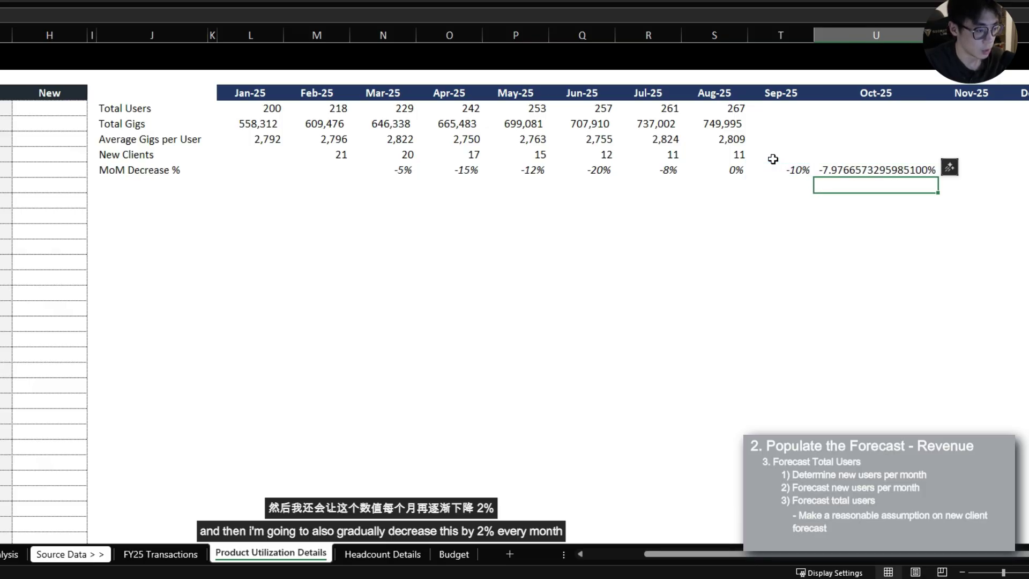
- Apply the Sep-25 MoM Decrease cell's formatting to the Oct-25 cell, and extend the 2% adjustment through Dec-25
key("Up")
key("Left")
key("ctrl+c")
key("Right")
key("ctrl+alt+v")
key("t")
key("Return")
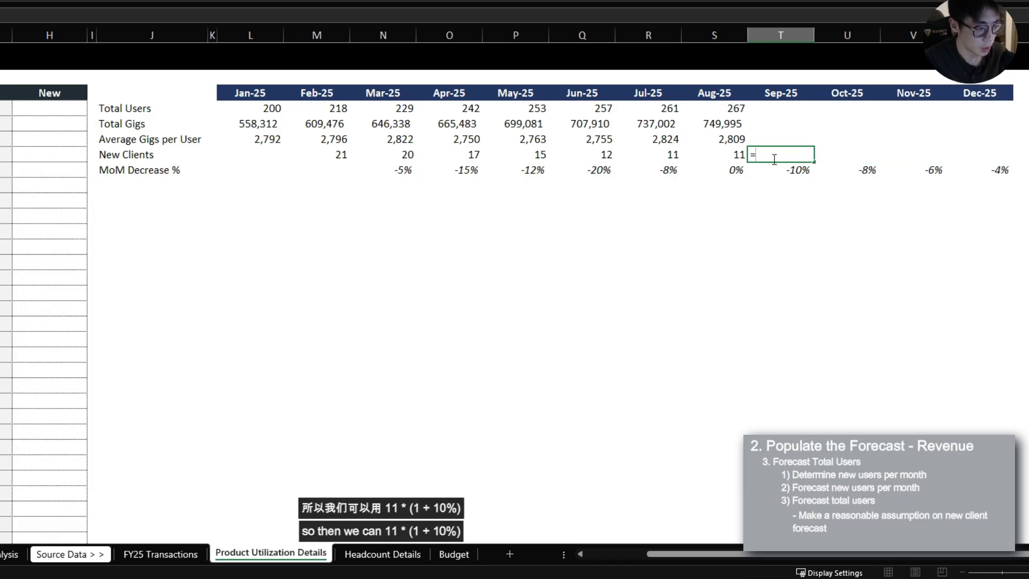
- Forecast Sep-25 New Clients in T7 as =S7*(1+T8), and fill the formula across through Dec-25
type("=")
key("Left")
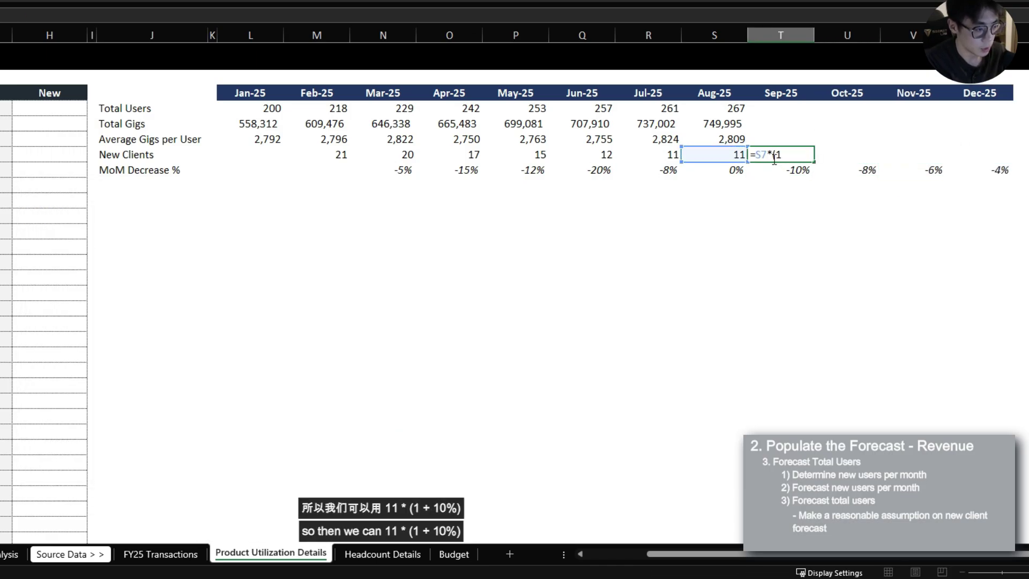
type("*(1+")
key("Down")
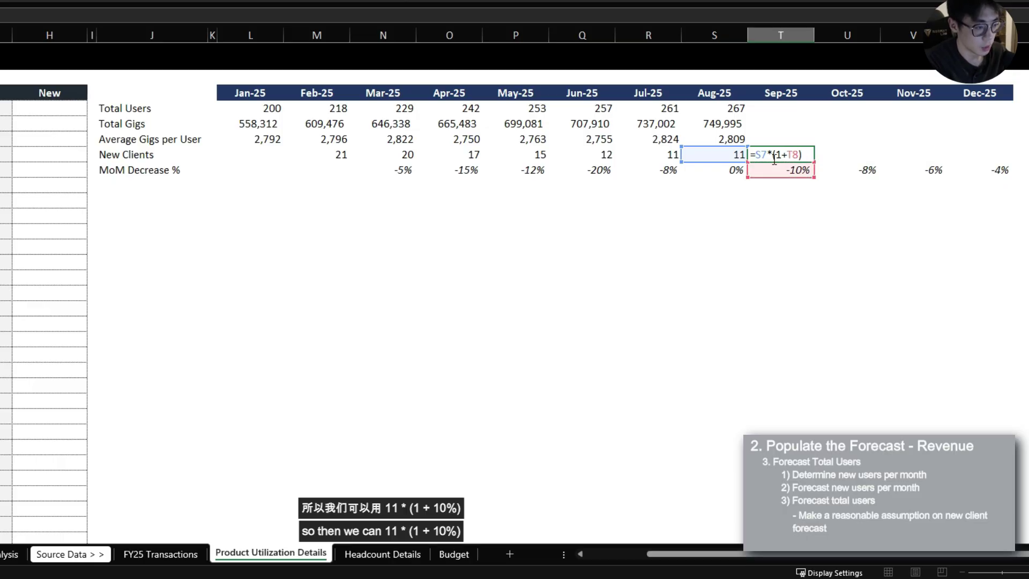
type(")")
key("Return")
left_click(773, 158)
key("ctrl+c")
key("shift+Right")
key("shift+Right")
key("shift+Right")
key("shift+Right")
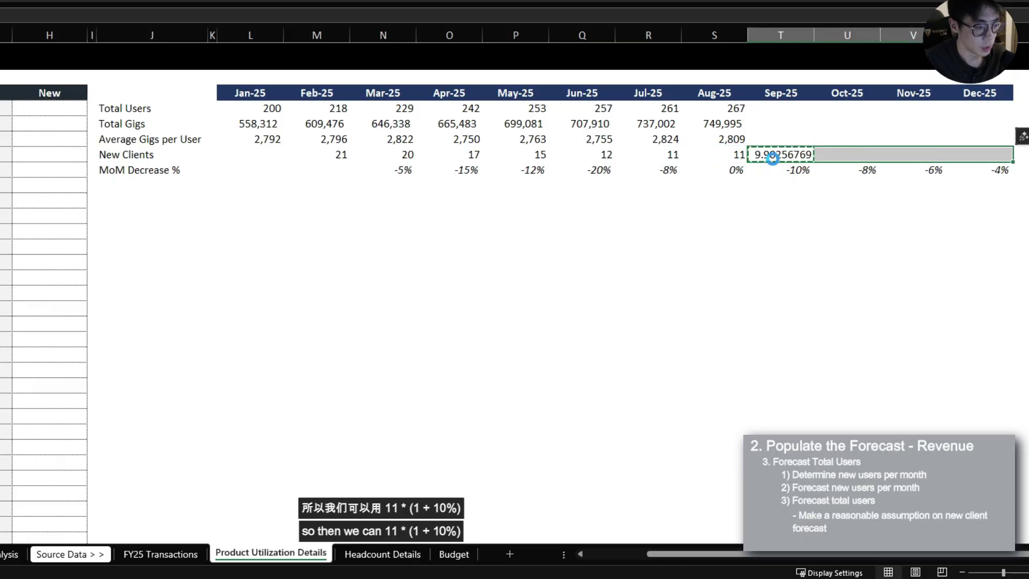
key("ctrl+r")
- Wrap the Sep-25 to Dec-25 New Clients formulas in ROUND with 0 decimals
key("F2")
key("Home")
key("Right")
type("ROUND(")
key("End")
type(",0)")
key("ctrl+Return")
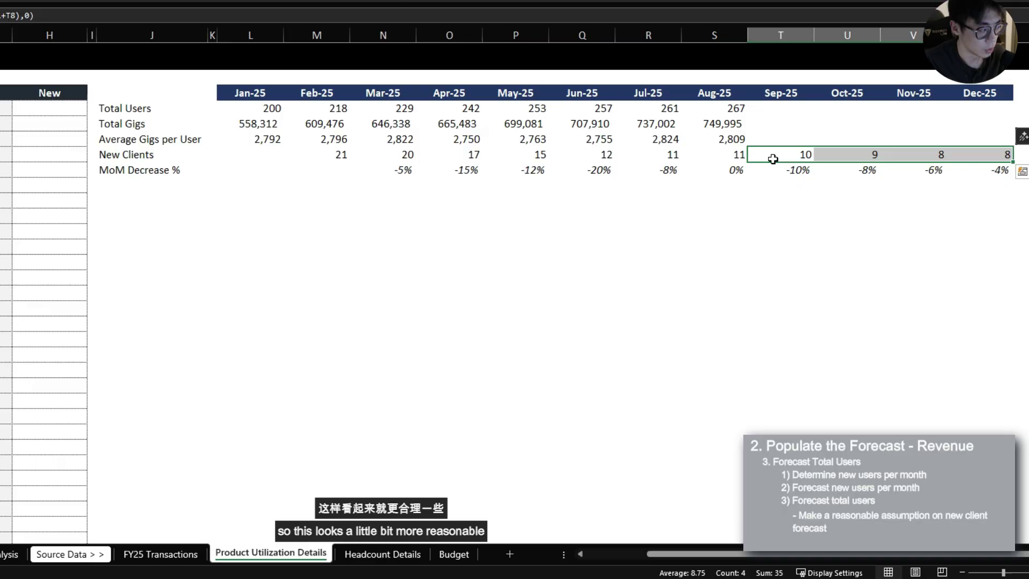
- Forecast Sep-25 Total Users in T4 as Aug-25 Total Users plus Sep-25 New Clients (=S4+T7)
key("Up")
key("Up")
key("Up")
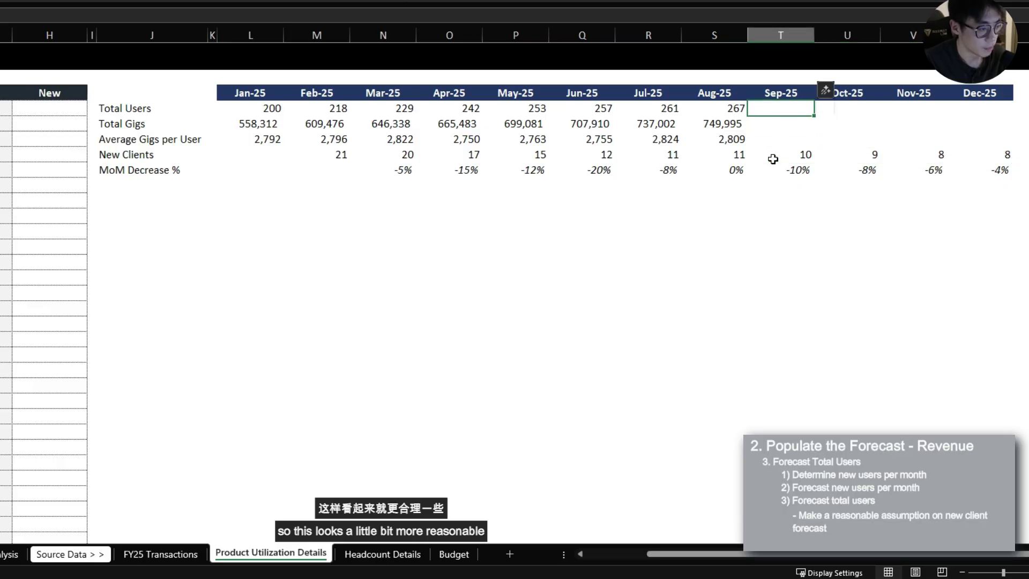
type("=")
key("Left")
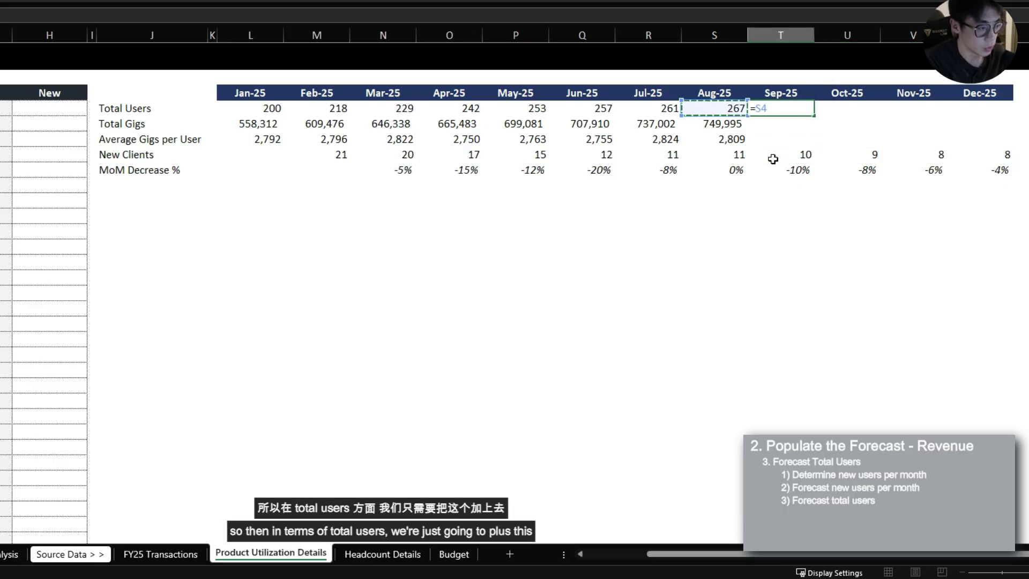
type("+")
key("Down")
key("Down")
key("Down")
key("ctrl+Return")
- Copy the Sep-25 Total Users formula across through Dec-25
key("ctrl+c")
key("shift+Right")
key("shift+Right")
key("shift+Right")
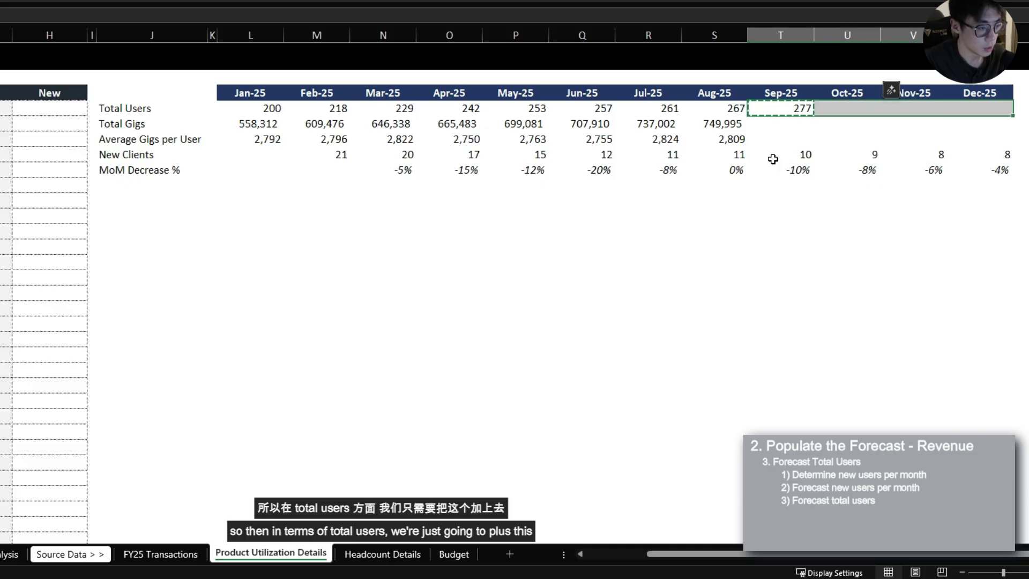
key("Return")
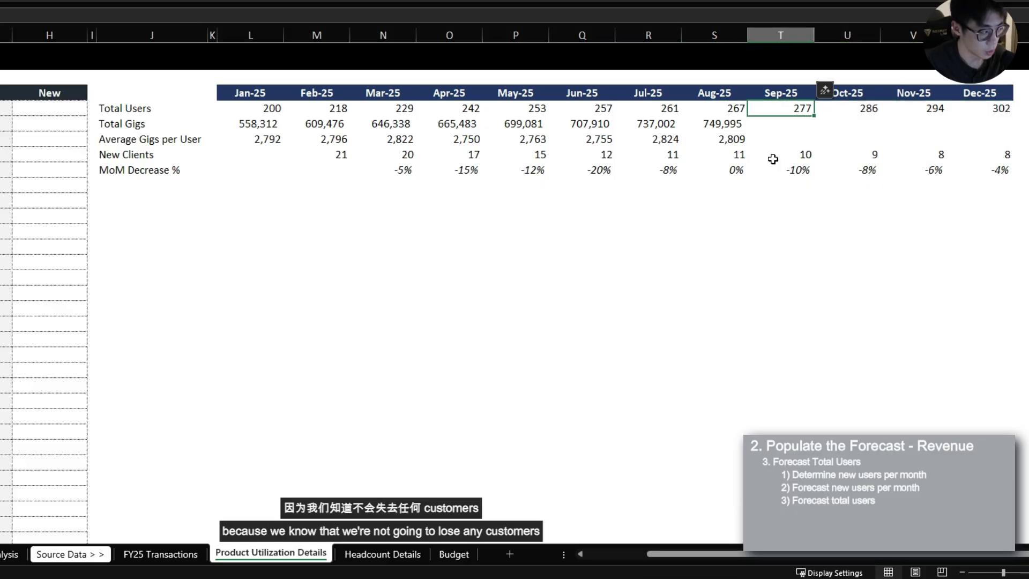
- Forecast Sep-25 Average Gigs per User in T6 as the average of Jan-25 to Aug-25 (L6:S6)
key("Down")
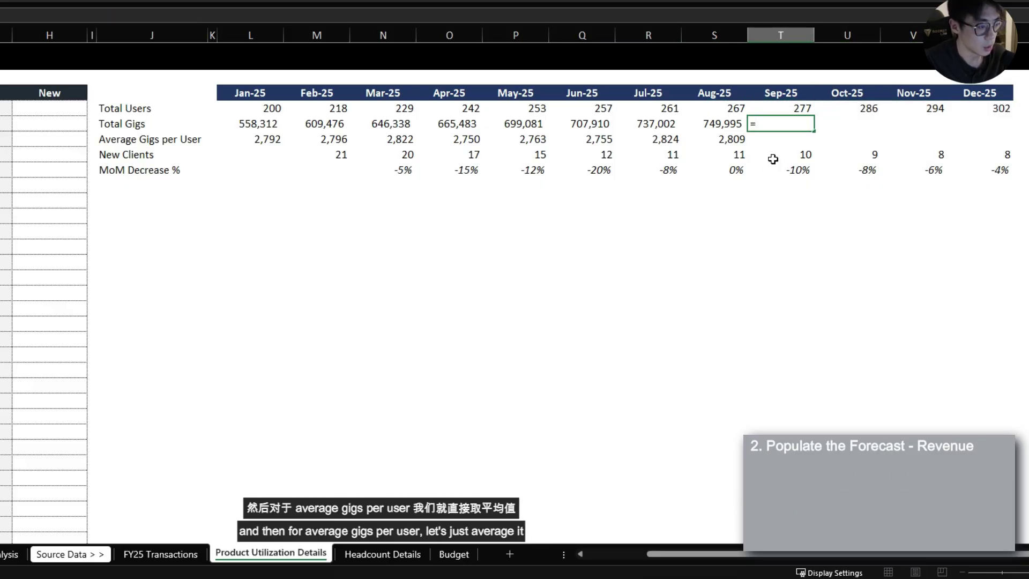
key("Down")
type("=average(")
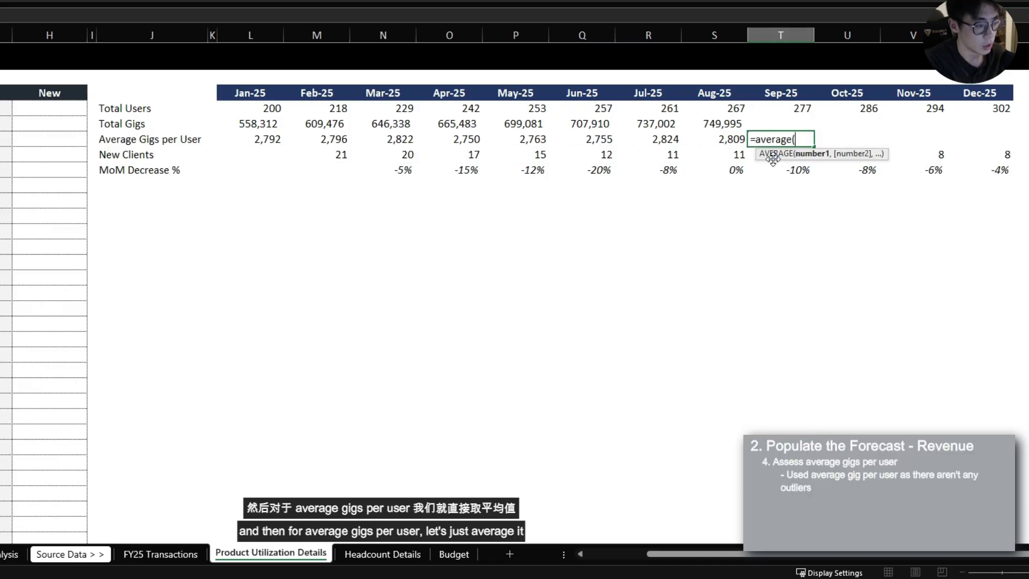
key("Left")
key("ctrl+shift+Left")
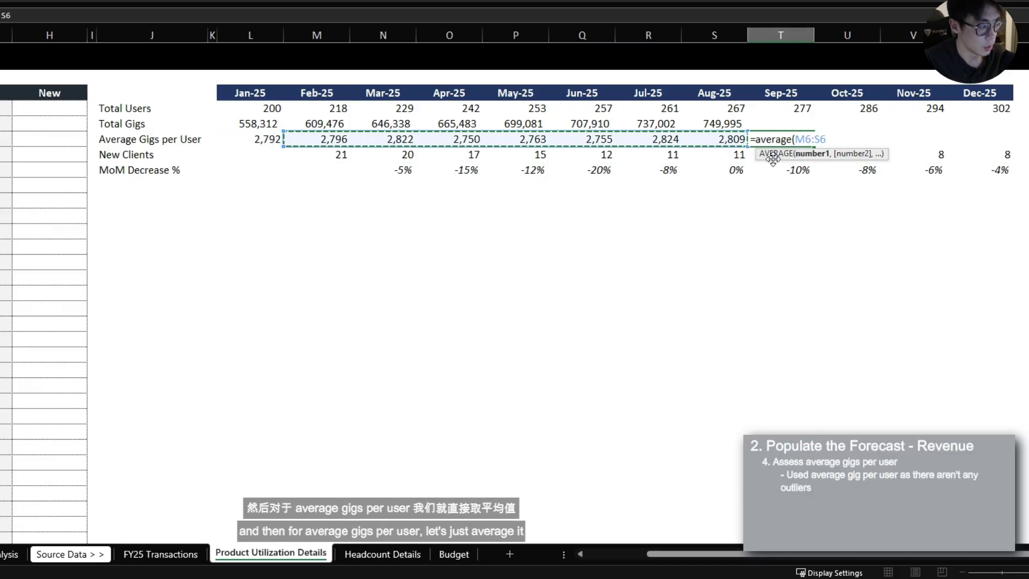
key("Return")
- Check the historical Average Gigs per User for outliers, and fill the Sep-25 average through Dec-25 with locked references
key("Up")
key("Left")
key("ctrl+shift+Left")
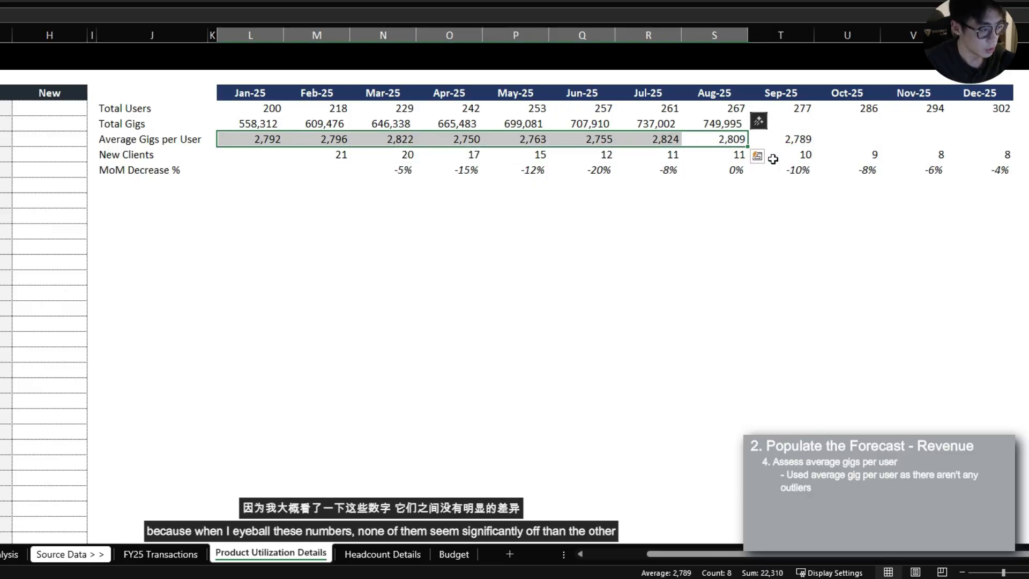
key("Right")
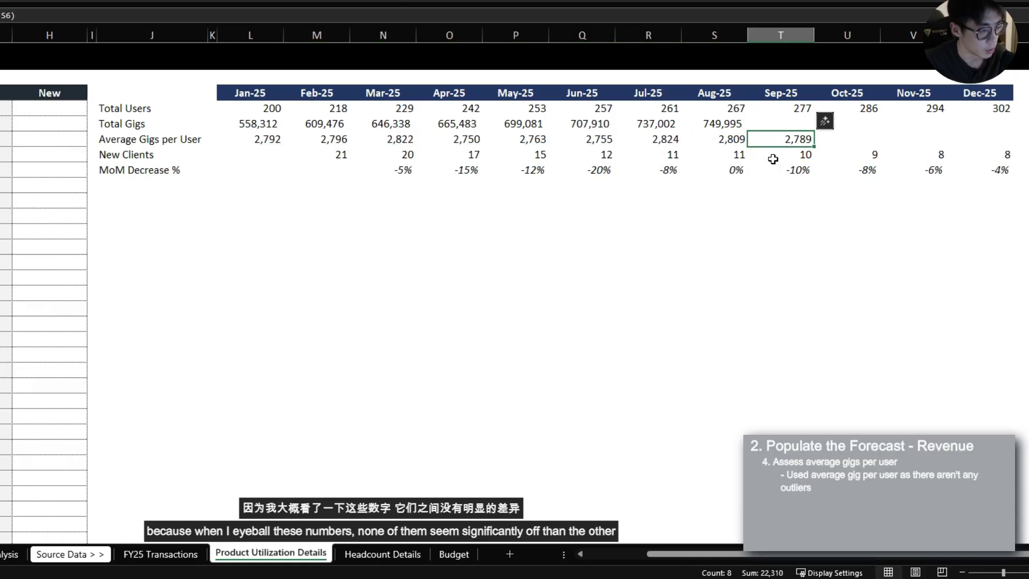
key("shift+Right")
key("shift+Right")
key("shift+Right")
key("F2")
key("Left")
key("F4")
key("ctrl+Return")
- Calculate Sep-25 Total Gigs in T5 as Total Users multiplied by Average Gigs per User (=T4*T6)
key("Up")
type("=")
key("Up")
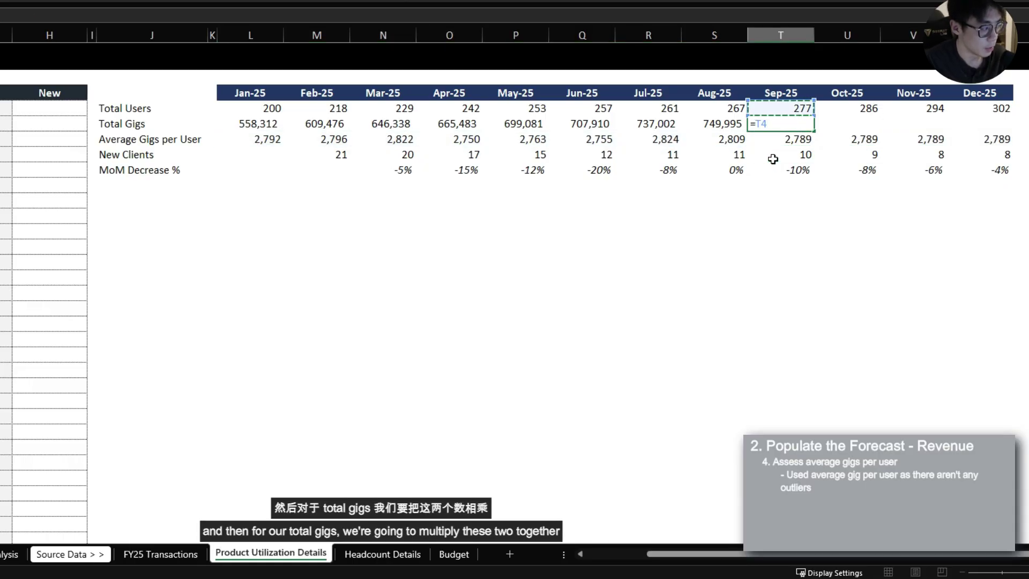
type("*")
key("Down")
key("ctrl+Return")
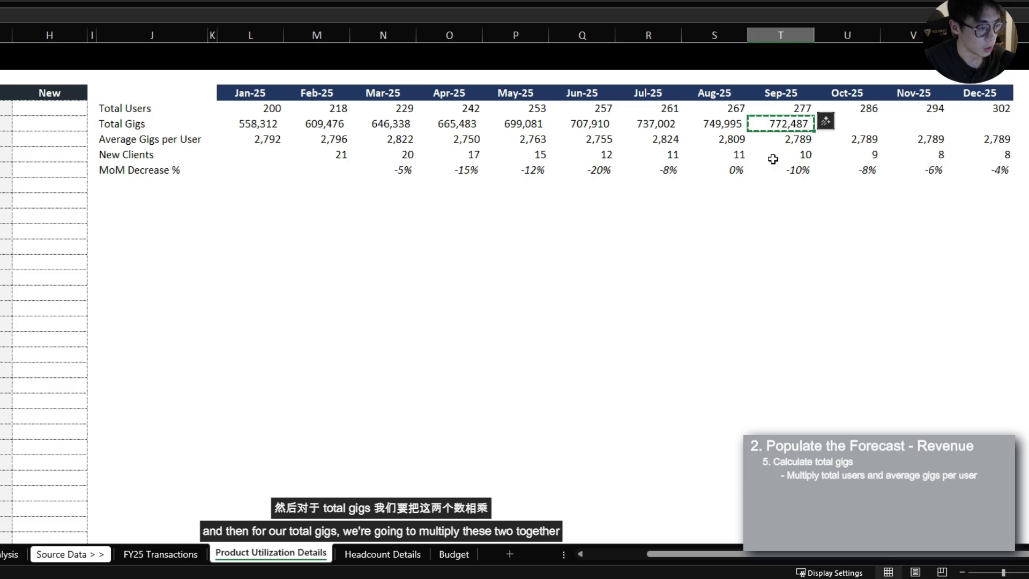
- Fill the Sep-25 Total Gigs formula across through Dec-25
key("shift+Right")
key("shift+Right")
key("shift+Right")
key("F2")
key("ctrl+Return")
- Add a bold row label "Revenue" in J10, leaving one blank row below MoM Decrease %
key("Down")
key("Down")
key("ctrl+Left")
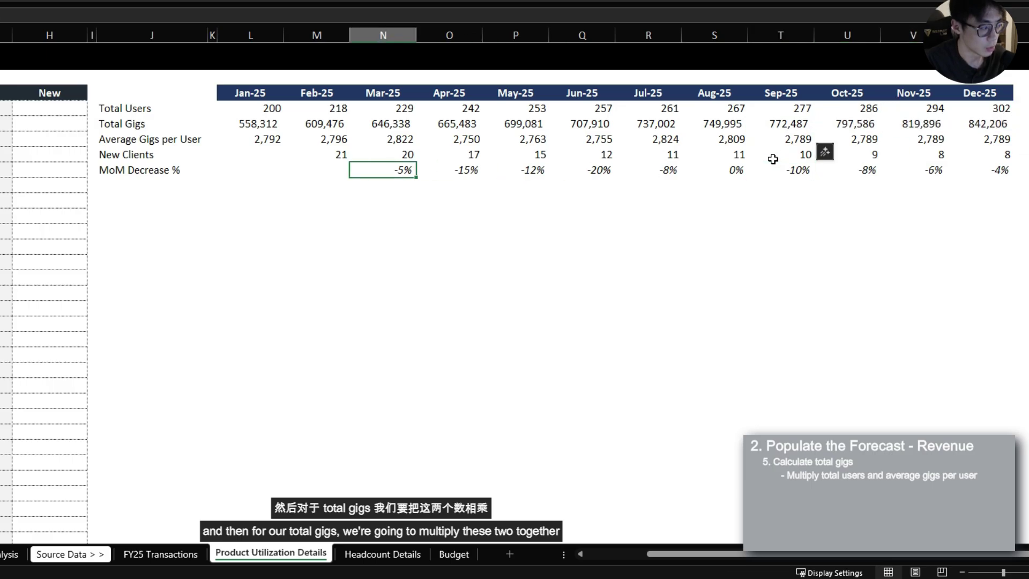
key("ctrl+Left")
key("Down")
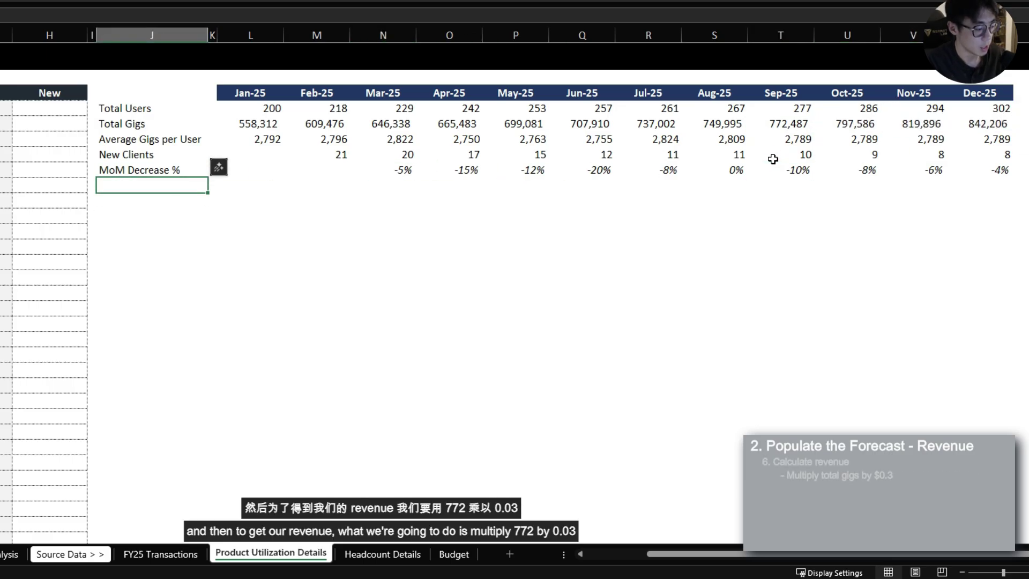
type("Re")
type("Revenue")
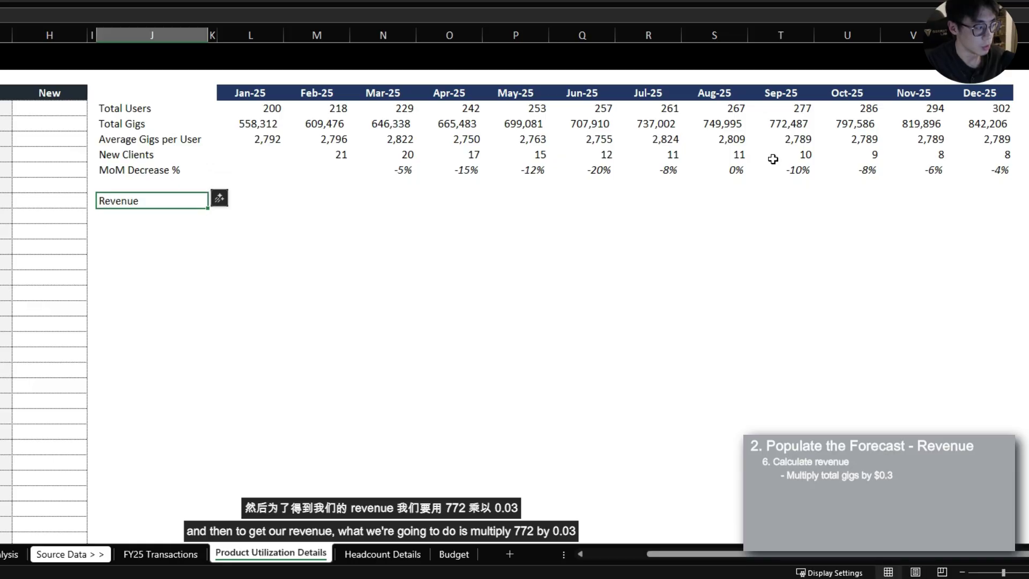
- Calculate Sep-25 Revenue in T10 as Total Gigs multiplied by 0.3 (=T5*0.3)
key("Right")
key("Right")
key("Right")
key("Right")
key("Right")
key("Right")
key("Right")
key("Right")
key("Right")
key("Right")
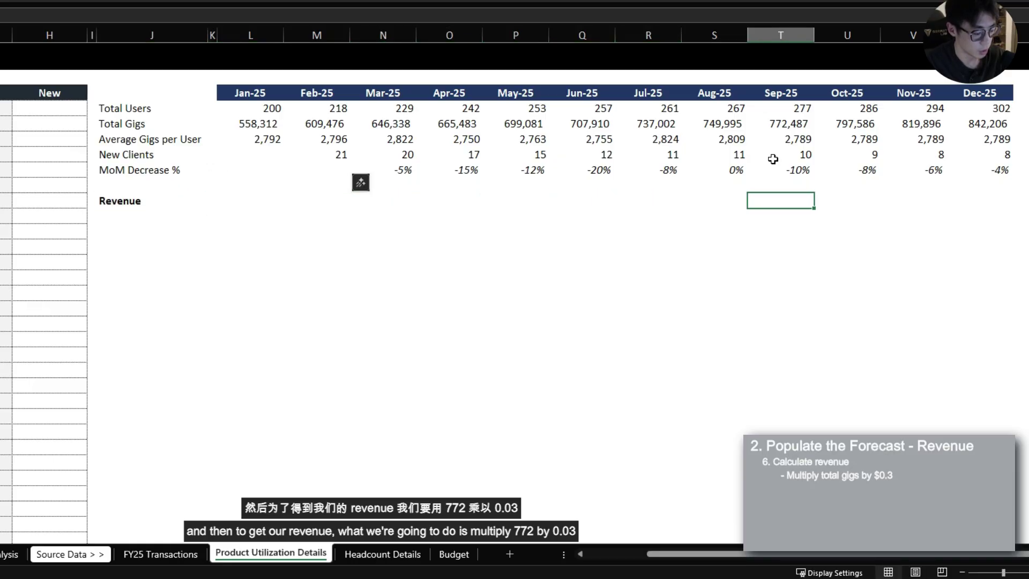
type("=")
key("Up")
key("Up")
key("ctrl+Up")
key("Down")
key("Down")
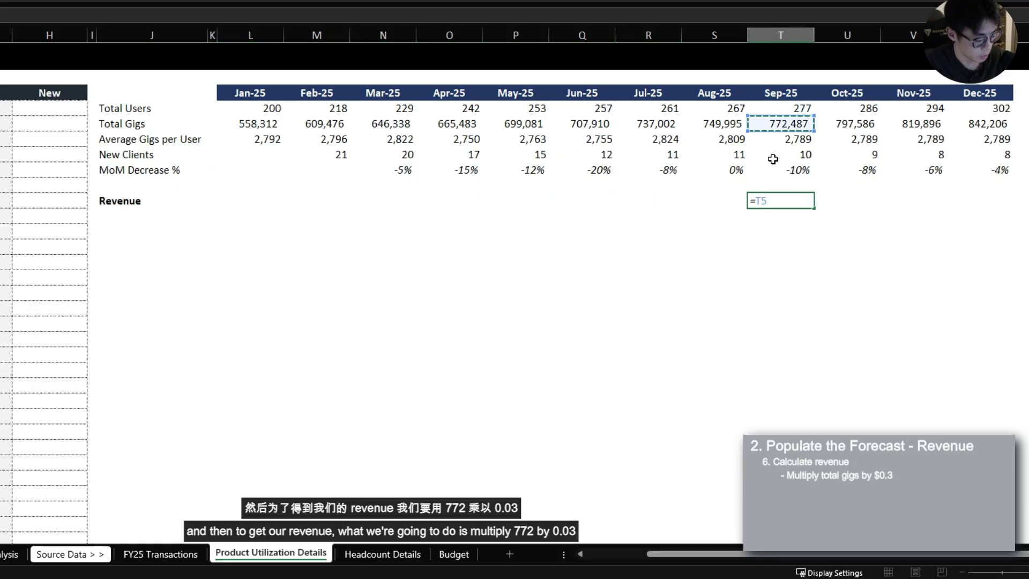
type("*0.")
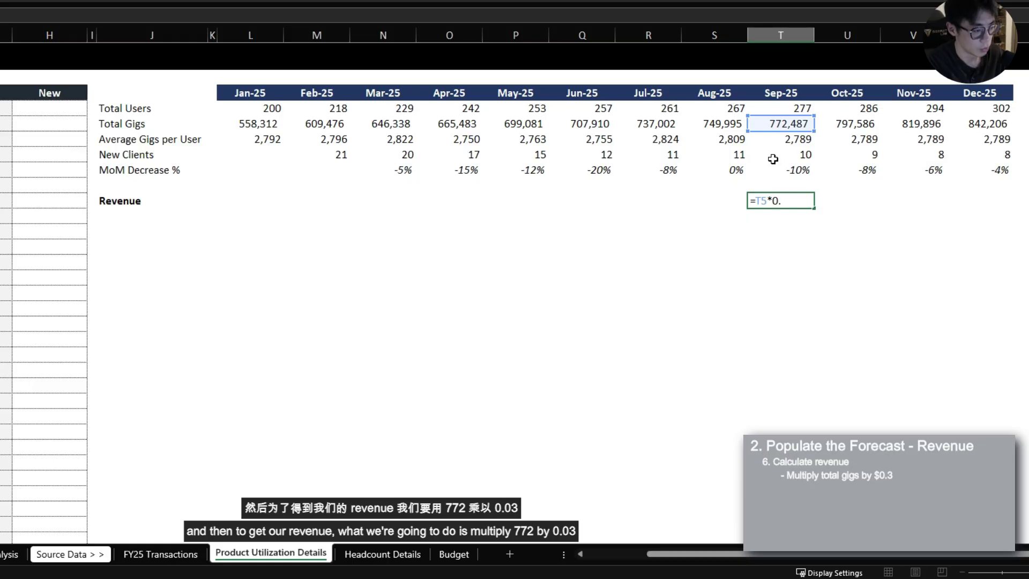
type("3")
key("ctrl+Return")
- Fill the Revenue formula across through Dec-25 and back over Jan-25 to Aug-25
key("shift+Right")
key("shift+Right")
key("shift+Right")
key("ctrl+r")
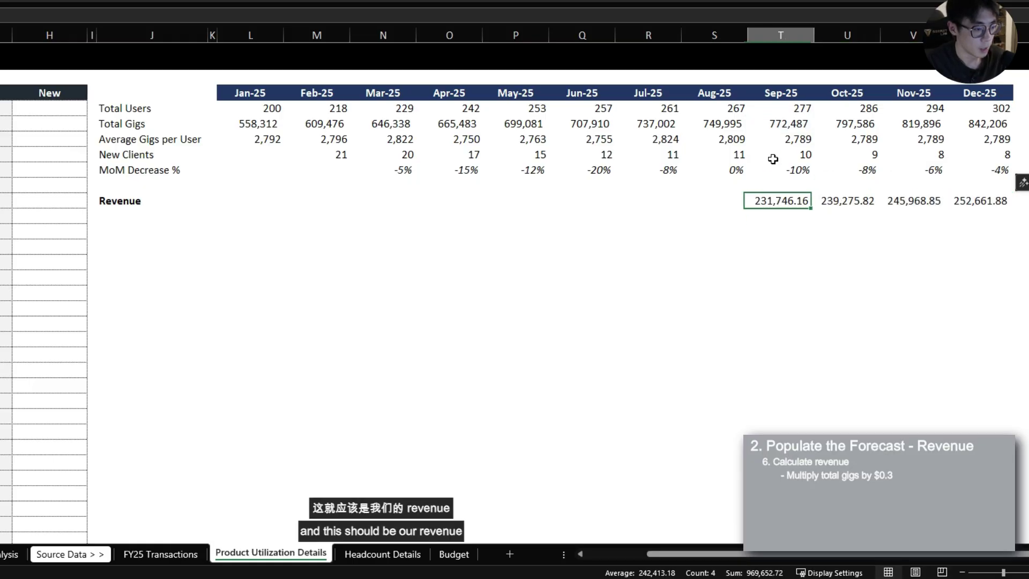
key("Left")
key("Right")
left_click_drag(803, 178, 973, 178)
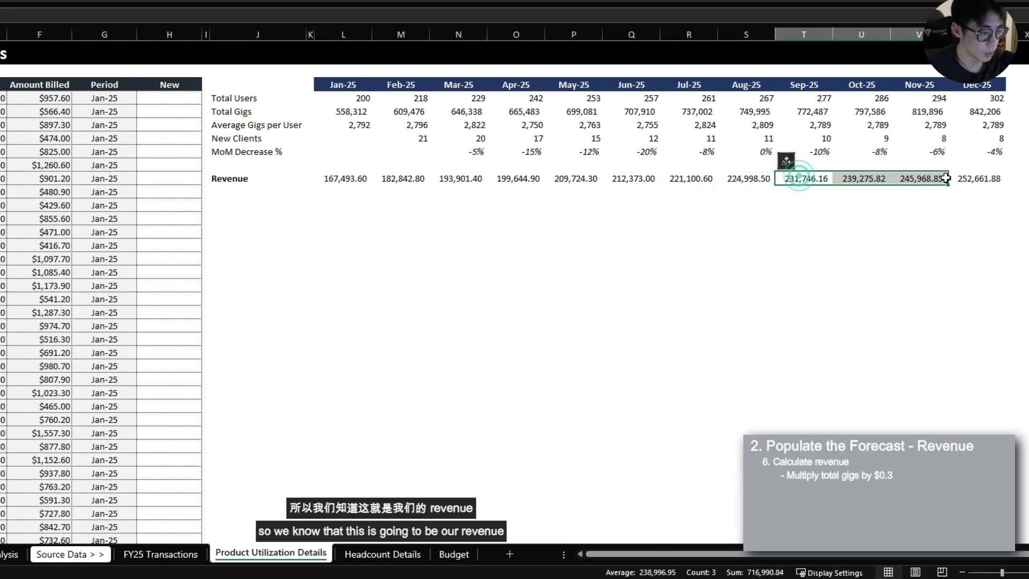
- On the Analysis sheet, link the Sep-25 forecast revenue cell to T10 of Product Utilization Details
left_click(19, 555)
left_click(498, 119)
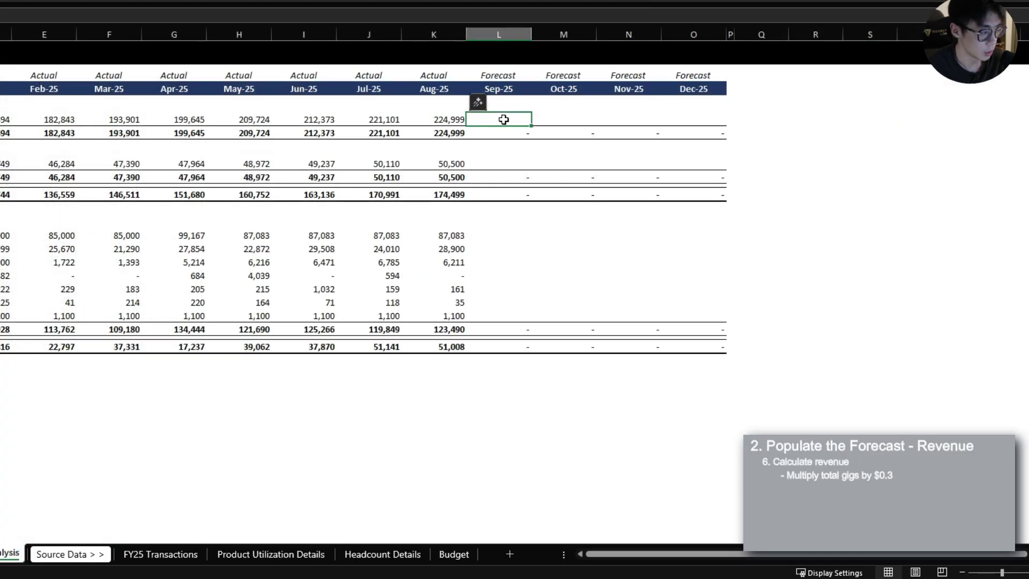
type("=")
left_click(151, 554)
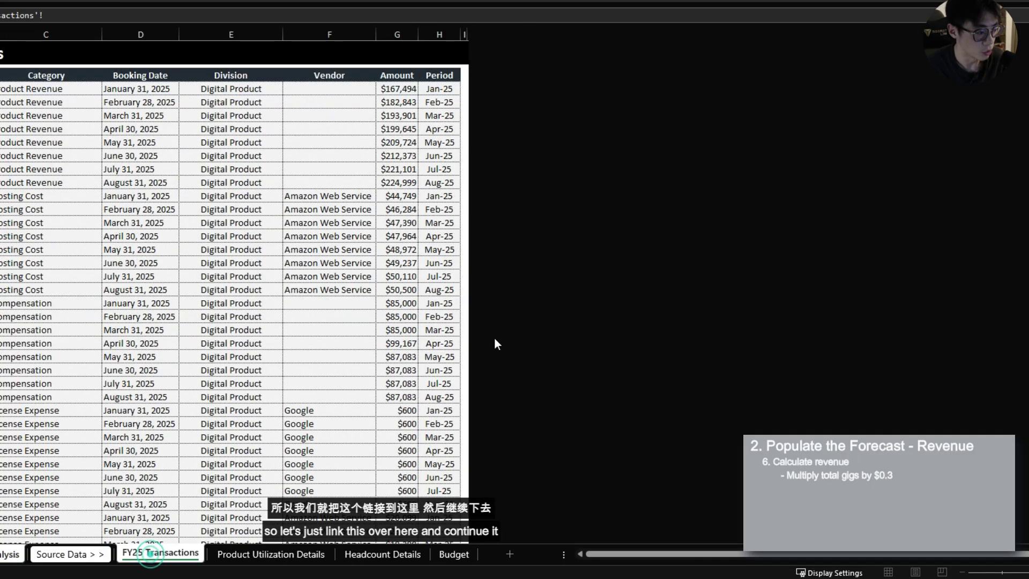
left_click(251, 553)
left_click(807, 176)
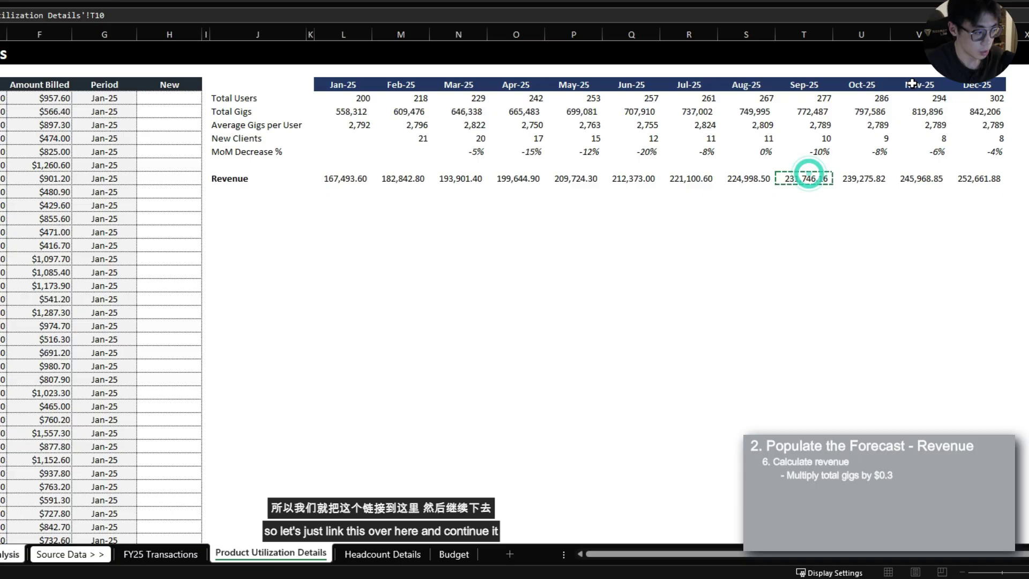
key("Return")
- Copy the linked Sep-25 revenue formula across the Oct-25 to Dec-25 forecast columns
key("Up")
key("ctrl+c")
key("shift+Right")
key("shift+Right")
key("shift+Right")
key("ctrl+v")
- Copy the Aug-25 actual revenue cell's formatting for the Sep-25 forecast revenue cell
key("Left")
key("ctrl+c")
key("Right")
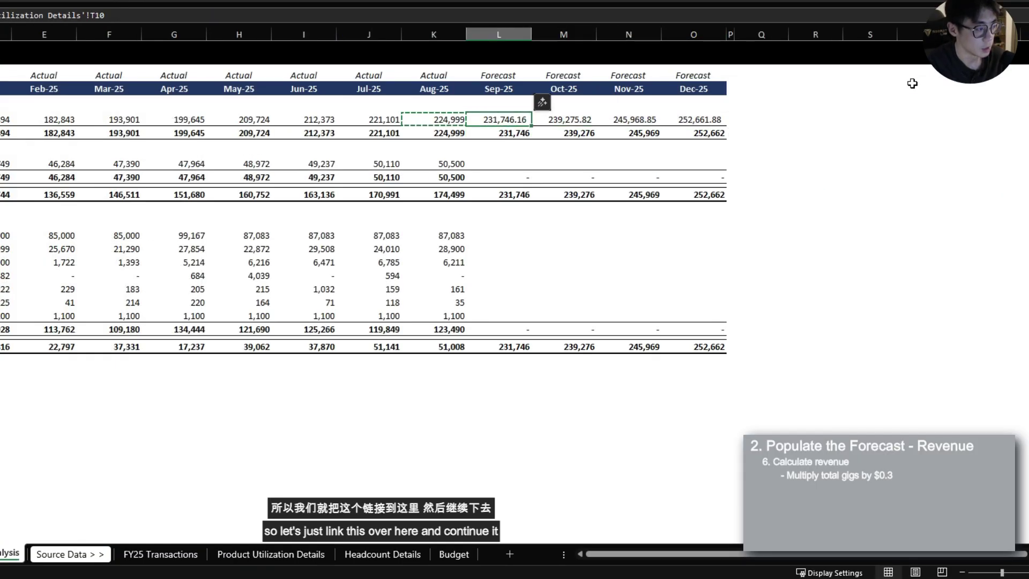